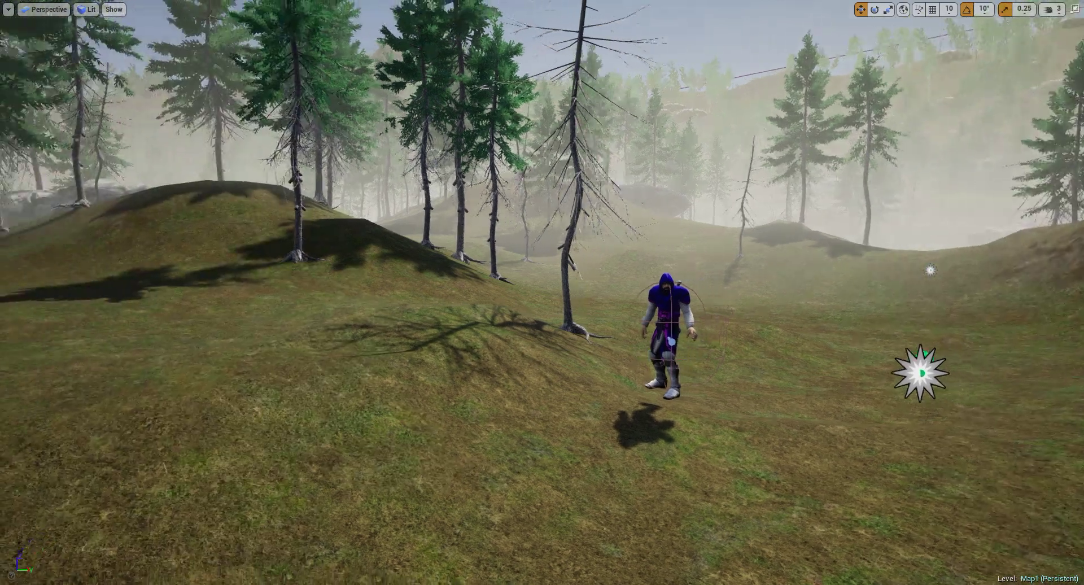
- Play-test the level, drawing the player's sword and attacking the blue enemy until it falls
{"action": "left_click_drag", "start_coordinate": [700, 361], "coordinate": [863, 362], "text": "alt"}
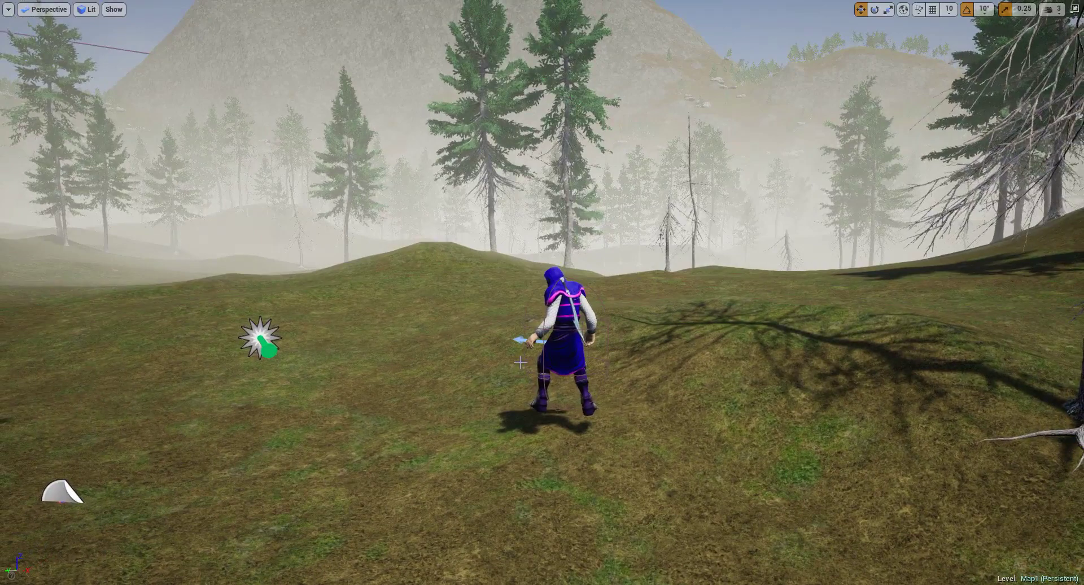
{"action": "key", "text": "alt+p"}
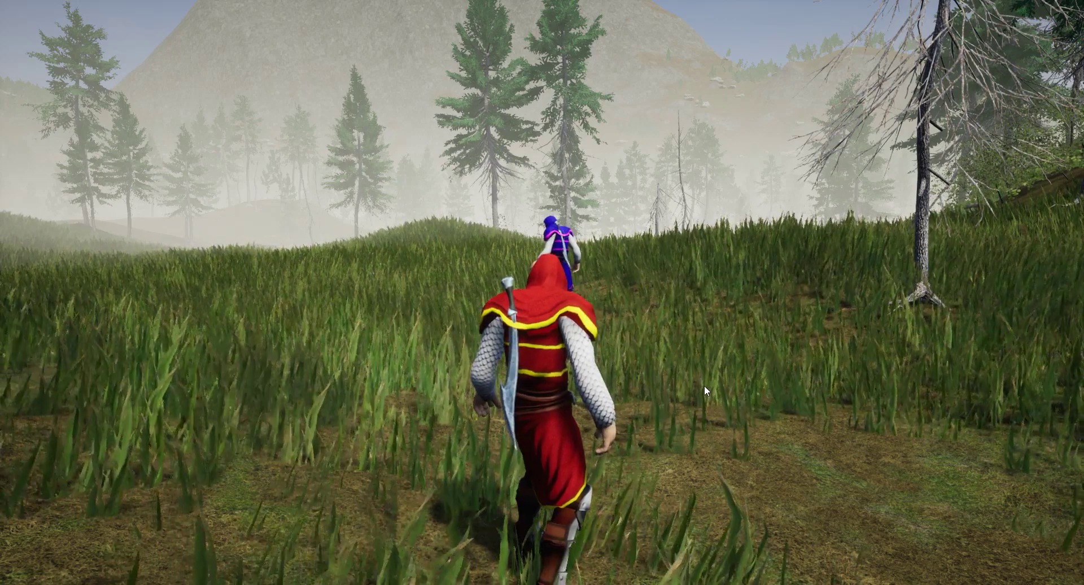
{"action": "left_click", "coordinate": [703, 385]}
{"action": "key", "text": "w"}
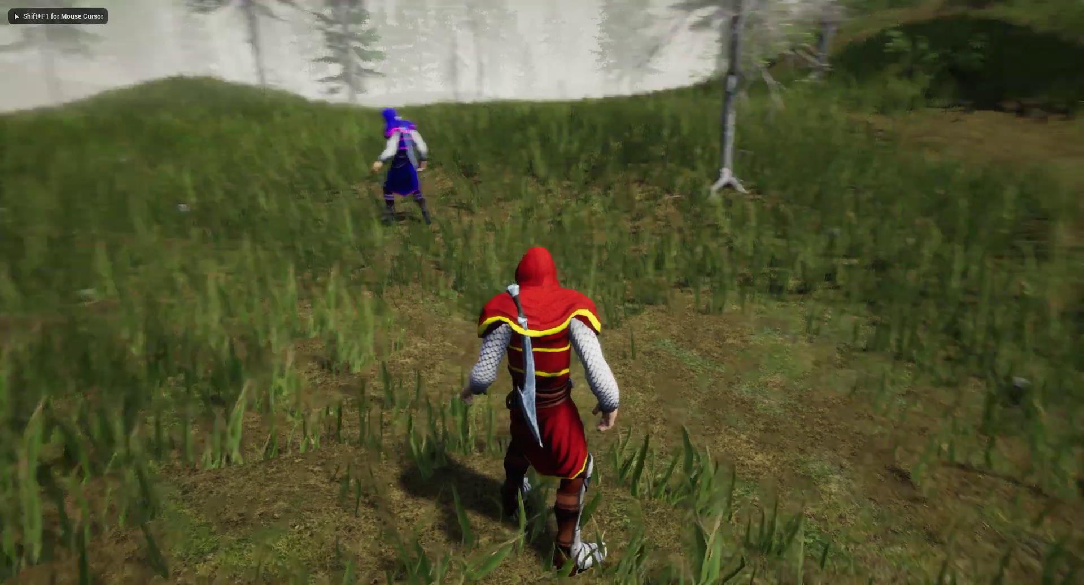
{"action": "key", "text": "e"}
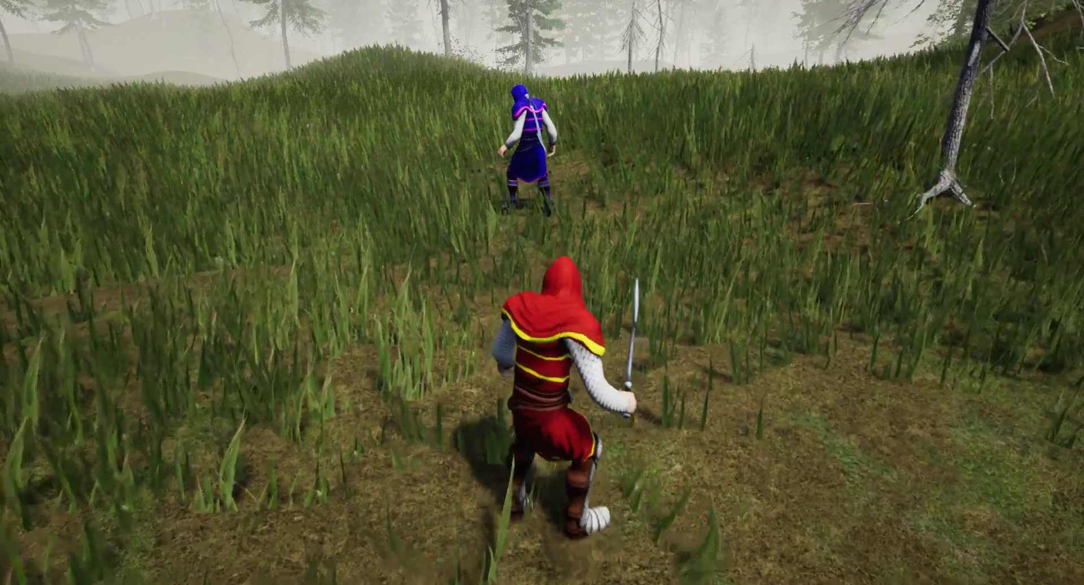
{"action": "key", "text": "w"}
{"action": "left_click", "coordinate": [542, 292]}
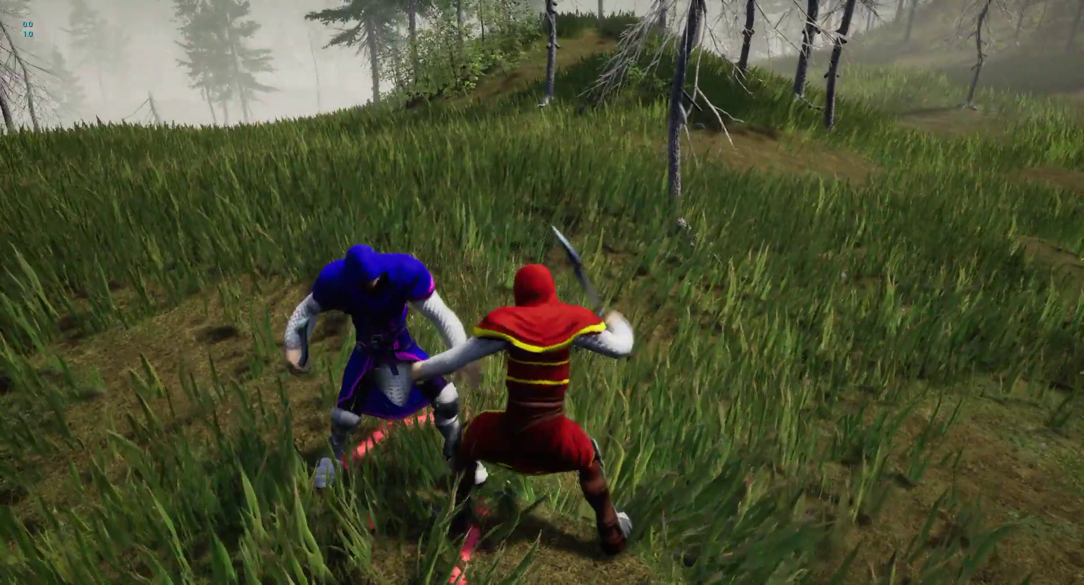
{"action": "left_click", "coordinate": [542, 292]}
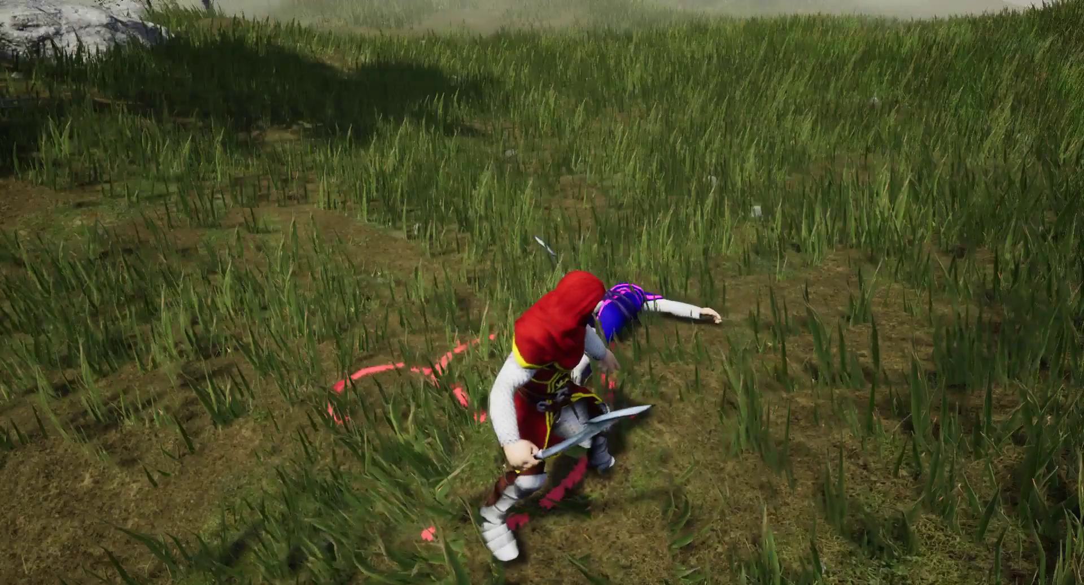
{"action": "key", "text": "w"}
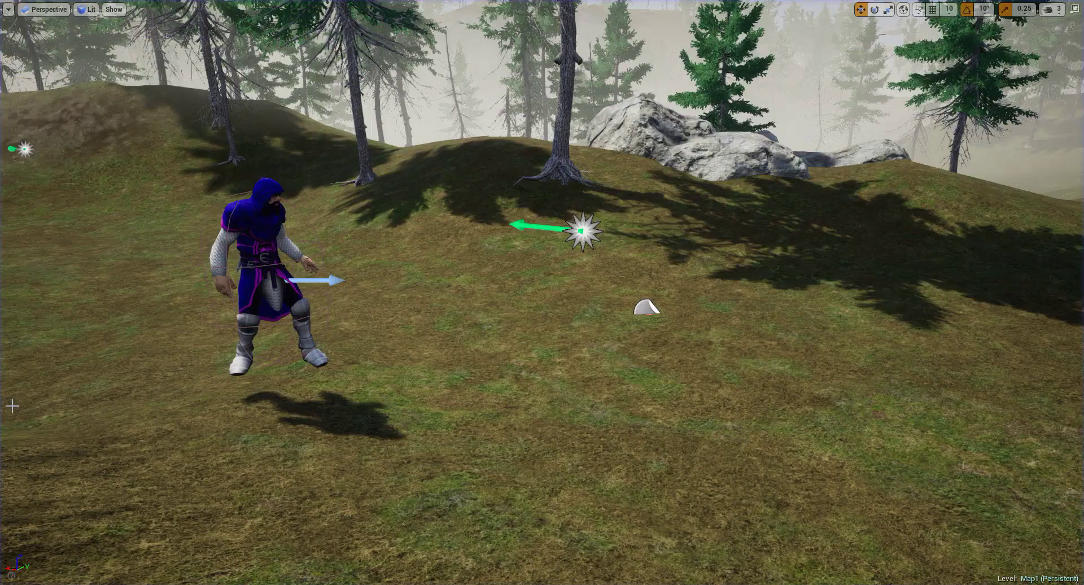
- Run the level again, defeat the blue enemy once more and end the play session
{"action": "key", "text": "alt+p"}
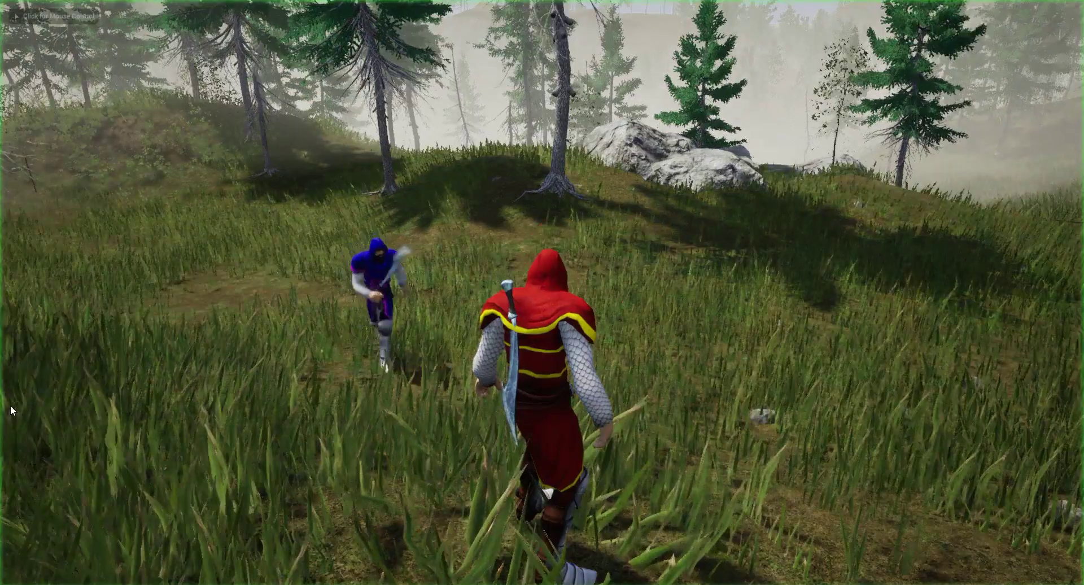
{"action": "left_click", "coordinate": [10, 405]}
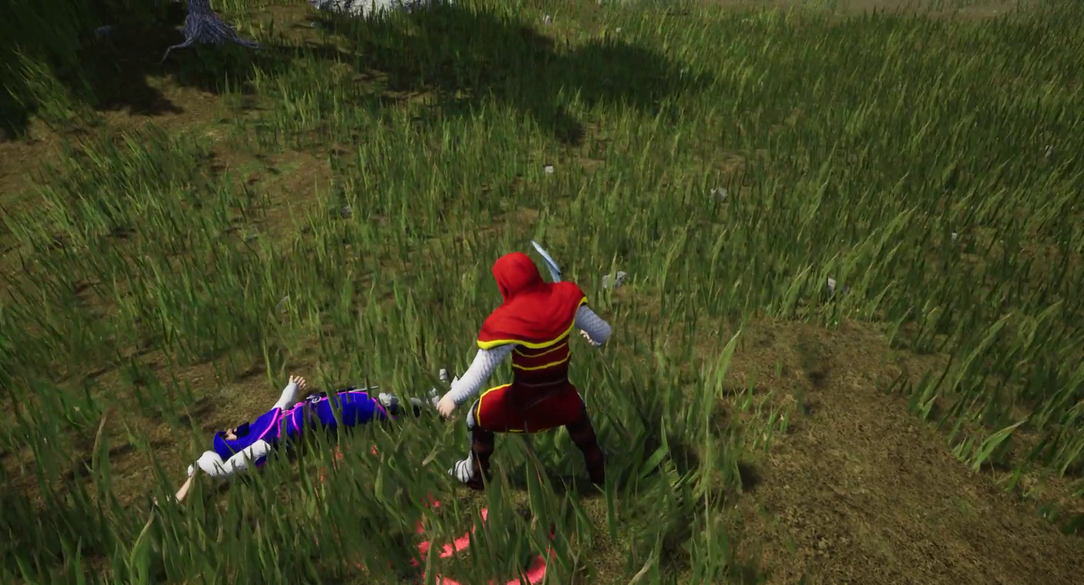
{"action": "key", "text": "Escape"}
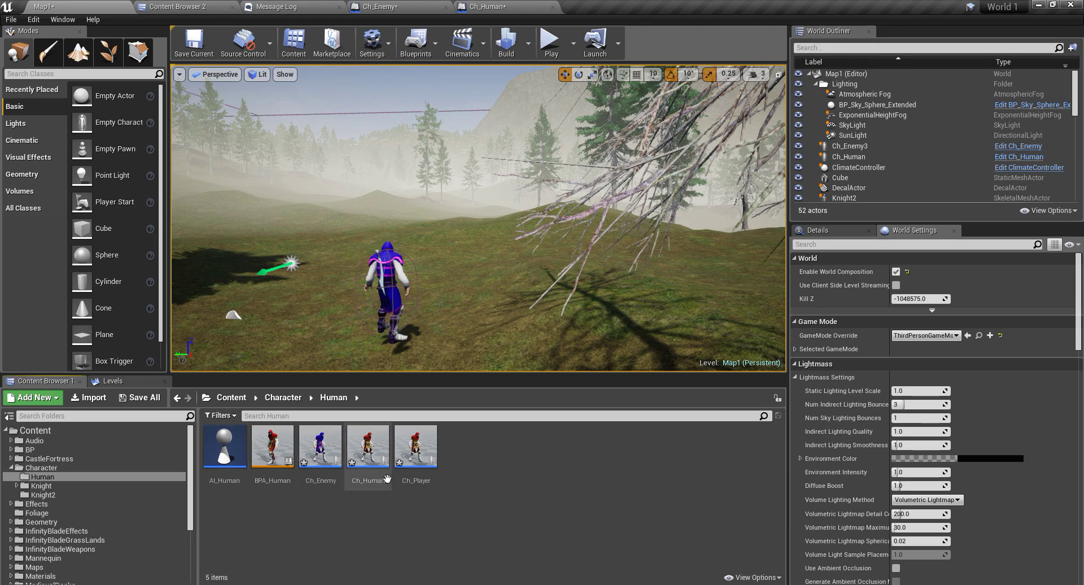
- Open the Ch_Human blueprint from the Character/Human folder for editing
{"action": "left_click", "coordinate": [371, 458]}
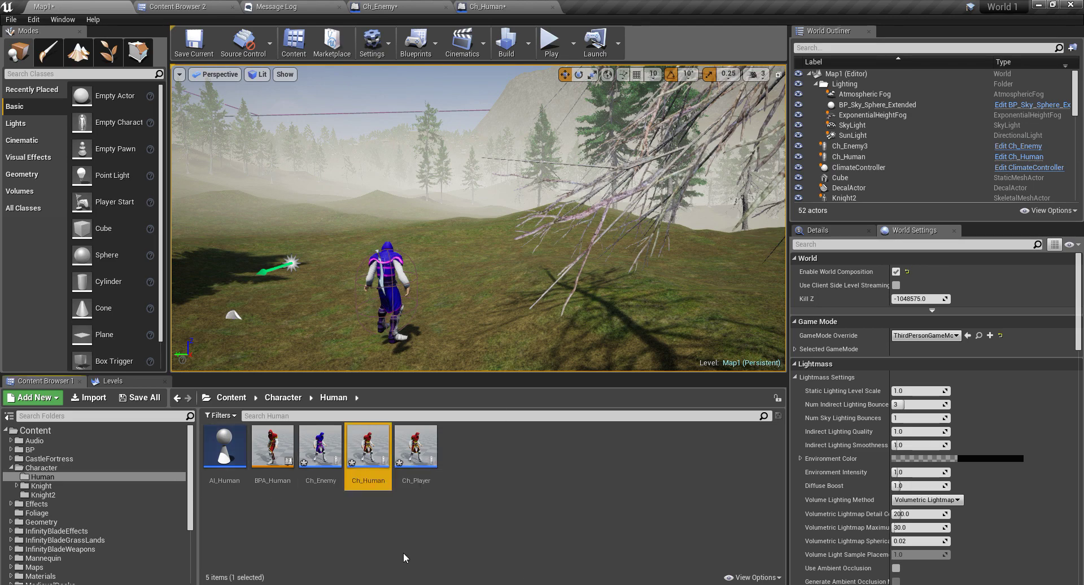
{"action": "double_click", "coordinate": [370, 458]}
{"action": "right_click_drag", "start_coordinate": [310, 374], "coordinate": [319, 381]}
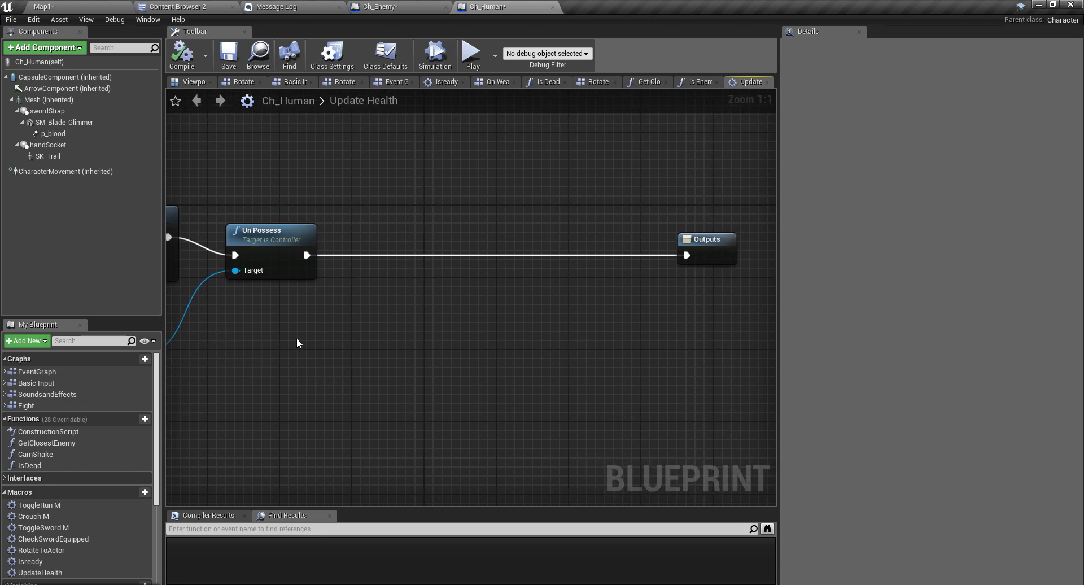
- Examine the Update Health macro's health subtraction, Print String and Branch condition nodes
{"action": "mouse_move", "coordinate": [403, 337]}
{"action": "right_mouse_down"}
{"action": "mouse_move", "coordinate": [350, 310]}
{"action": "mouse_move", "coordinate": [441, 300]}
{"action": "right_mouse_up"}
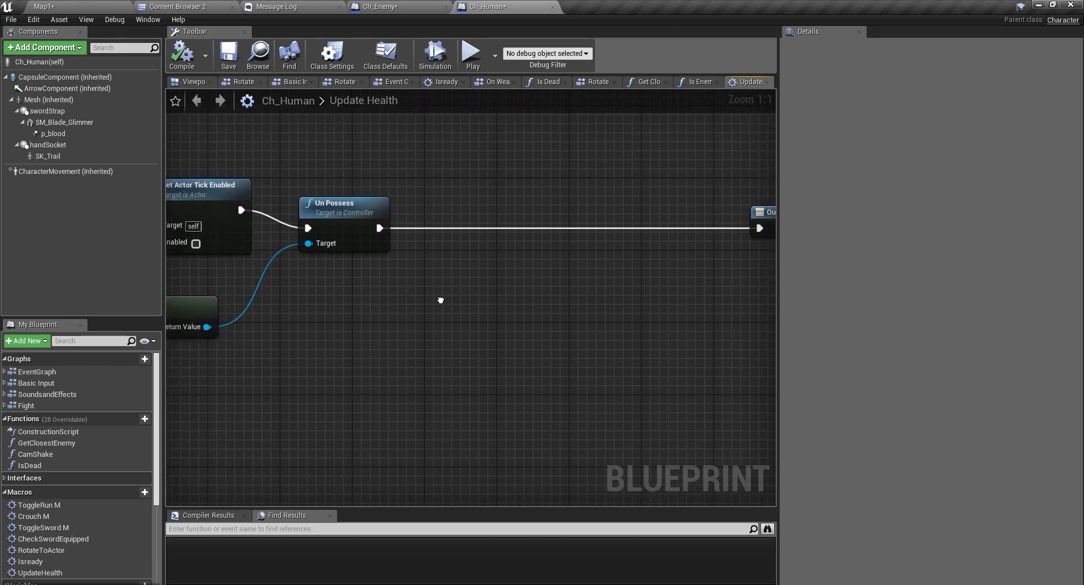
{"action": "scroll", "coordinate": [443, 296], "scroll_direction": "down", "scroll_amount": 6}
{"action": "mouse_move", "coordinate": [305, 308]}
{"action": "right_mouse_down"}
{"action": "mouse_move", "coordinate": [366, 310]}
{"action": "mouse_move", "coordinate": [399, 295]}
{"action": "right_mouse_up"}
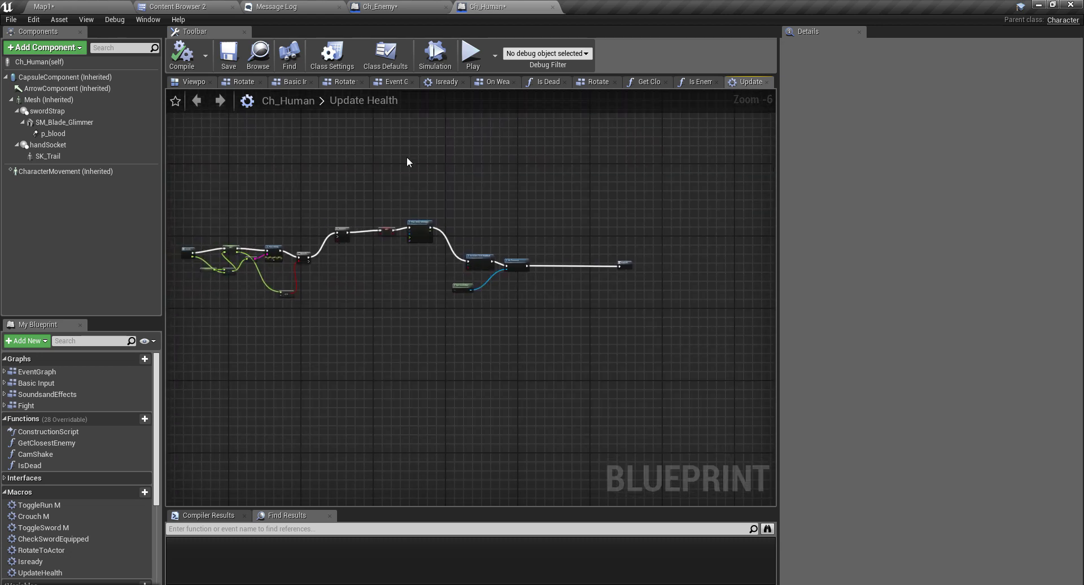
{"action": "scroll", "coordinate": [363, 251], "scroll_direction": "up", "scroll_amount": 4}
{"action": "right_click_drag", "start_coordinate": [299, 267], "coordinate": [526, 281]}
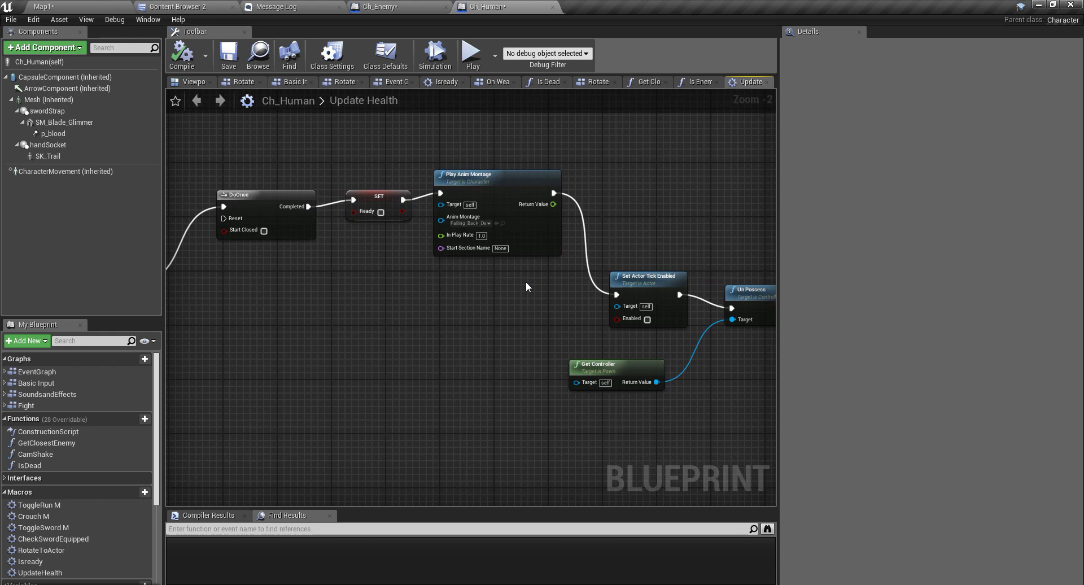
{"action": "scroll", "coordinate": [526, 281], "scroll_direction": "down", "scroll_amount": 3}
{"action": "right_click_drag", "start_coordinate": [340, 197], "coordinate": [446, 184]}
{"action": "scroll", "coordinate": [408, 274], "scroll_direction": "up", "scroll_amount": 2}
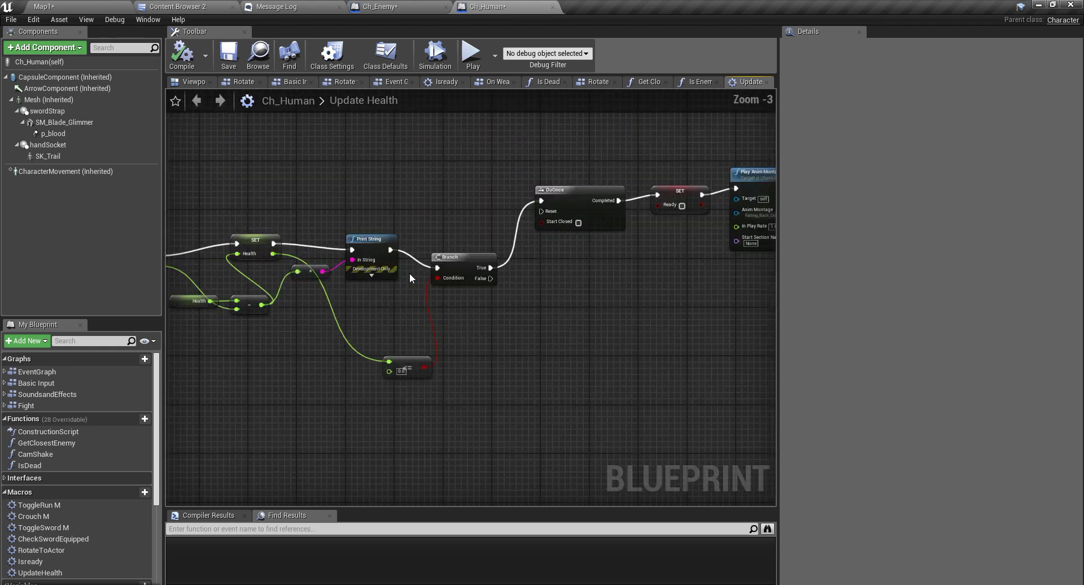
{"action": "right_click_drag", "start_coordinate": [558, 300], "coordinate": [581, 262]}
{"action": "scroll", "coordinate": [455, 305], "scroll_direction": "up", "scroll_amount": 2}
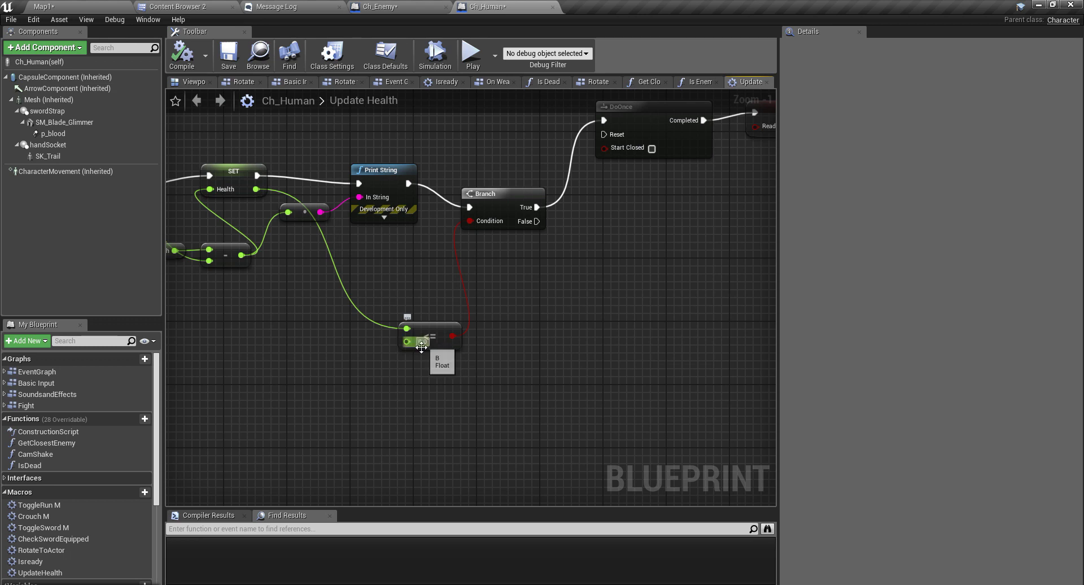
- Examine the macro's death sequence from DoOnce and Play Anim Montage through Set Actor Tick Enabled and Un Possess to Outputs
{"action": "mouse_move", "coordinate": [566, 320]}
{"action": "right_mouse_down"}
{"action": "mouse_move", "coordinate": [515, 362]}
{"action": "mouse_move", "coordinate": [298, 406]}
{"action": "right_mouse_up"}
{"action": "right_click_drag", "start_coordinate": [601, 330], "coordinate": [298, 267]}
{"action": "scroll", "coordinate": [333, 275], "scroll_direction": "down", "scroll_amount": 2}
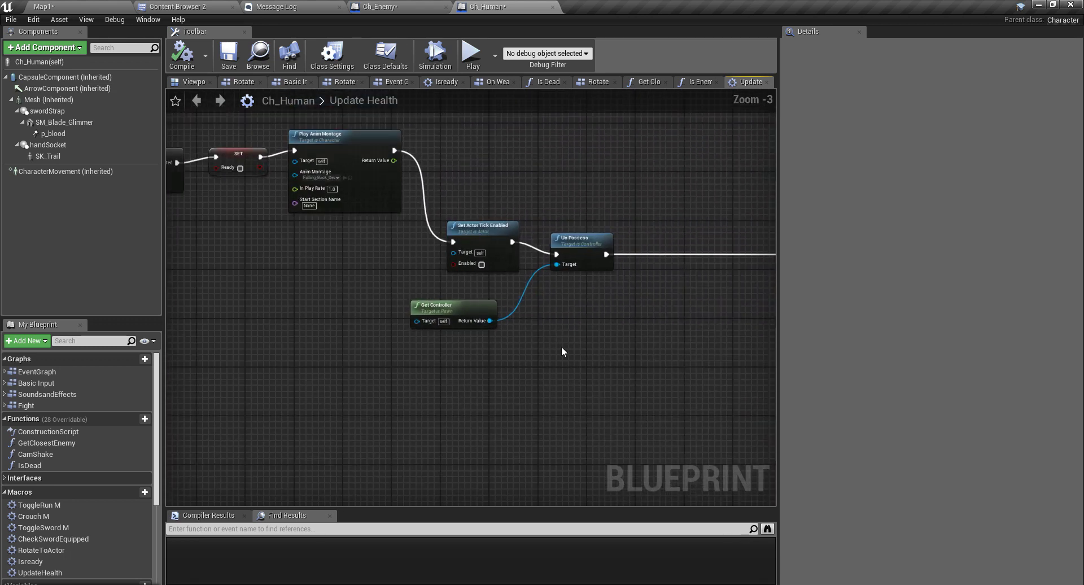
{"action": "right_click_drag", "start_coordinate": [561, 347], "coordinate": [688, 372]}
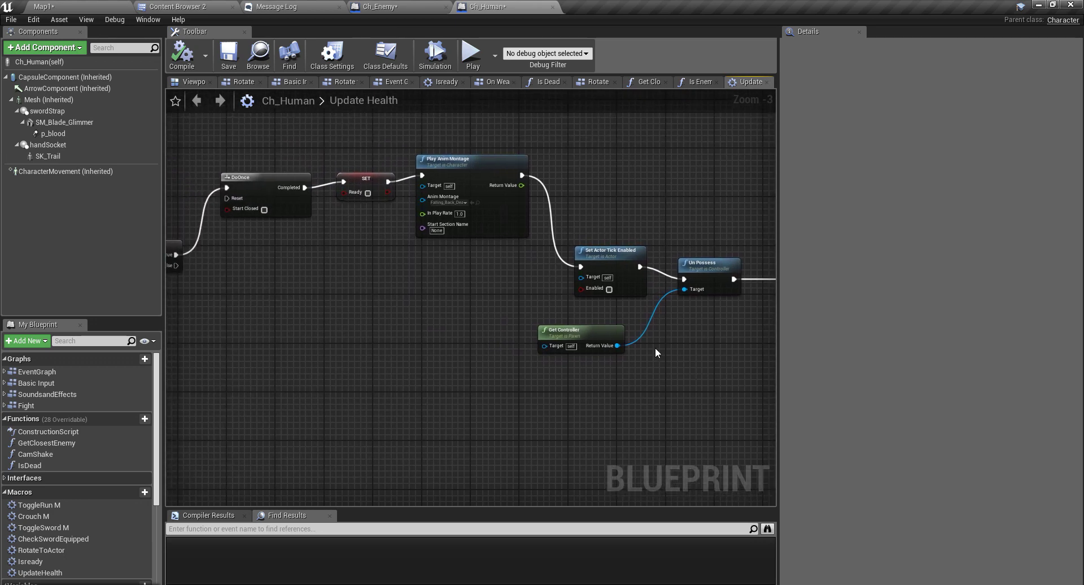
{"action": "scroll", "coordinate": [443, 219], "scroll_direction": "up", "scroll_amount": 2}
{"action": "scroll", "coordinate": [454, 197], "scroll_direction": "up", "scroll_amount": 1}
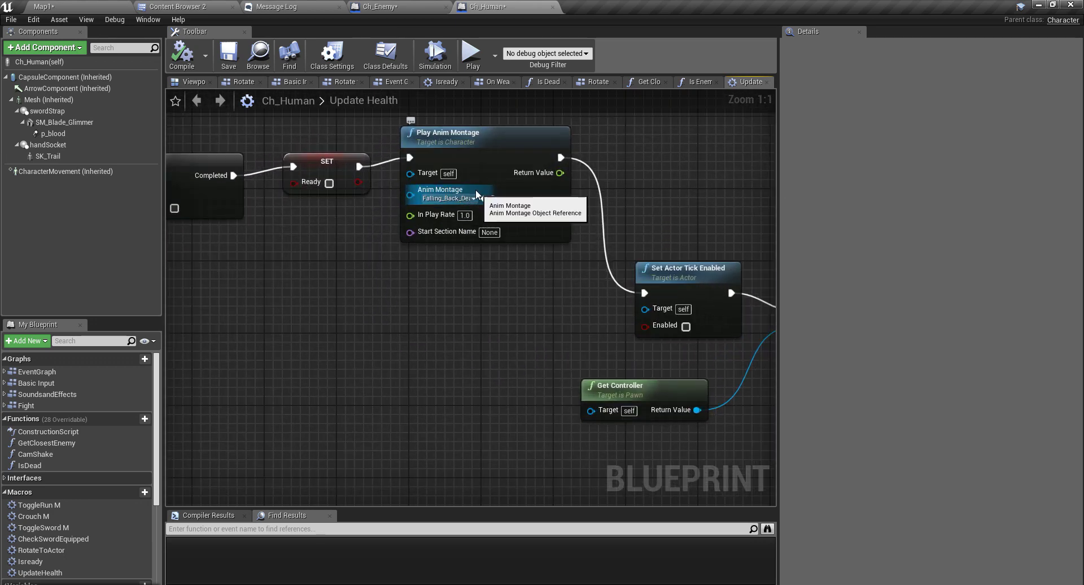
{"action": "mouse_move", "coordinate": [526, 325]}
{"action": "right_mouse_down"}
{"action": "mouse_move", "coordinate": [286, 264]}
{"action": "mouse_move", "coordinate": [269, 289]}
{"action": "right_mouse_up"}
{"action": "scroll", "coordinate": [459, 324], "scroll_direction": "down", "scroll_amount": 4}
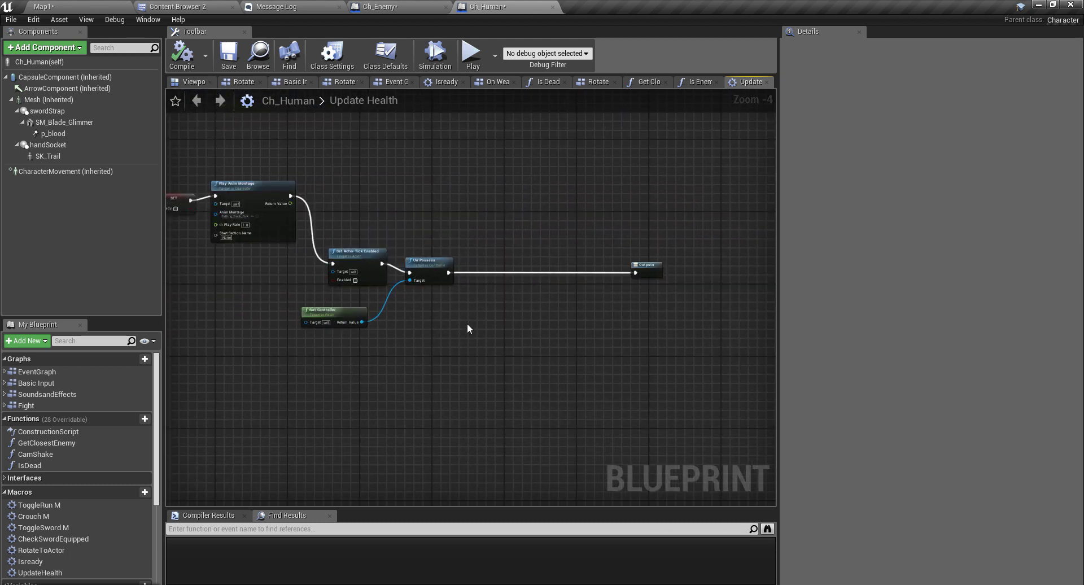
{"action": "scroll", "coordinate": [467, 328], "scroll_direction": "up", "scroll_amount": 2}
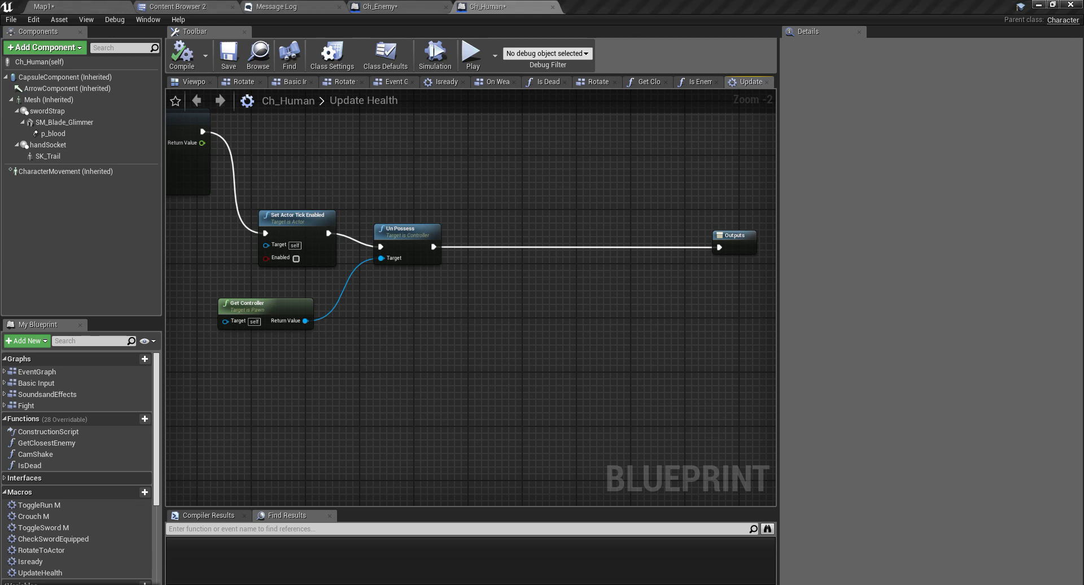
{"action": "mouse_move", "coordinate": [551, 314]}
{"action": "right_mouse_down"}
{"action": "mouse_move", "coordinate": [462, 297]}
{"action": "mouse_move", "coordinate": [508, 302]}
{"action": "right_mouse_up"}
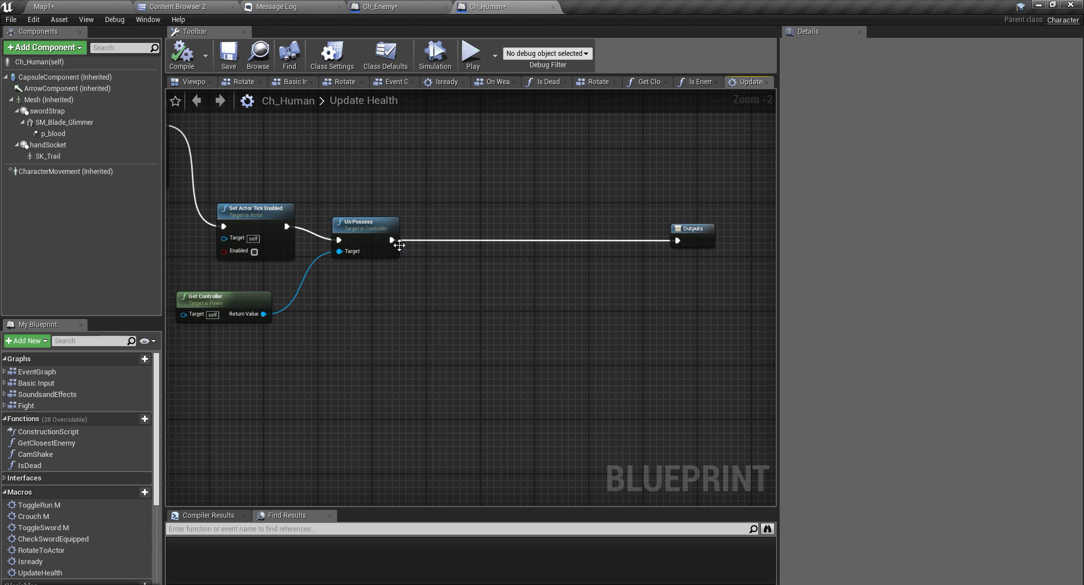
- Select the character's body in the blueprint viewport to identify its mesh component, and return to the Update Health graph
{"action": "left_click", "coordinate": [193, 83]}
{"action": "left_click", "coordinate": [479, 240]}
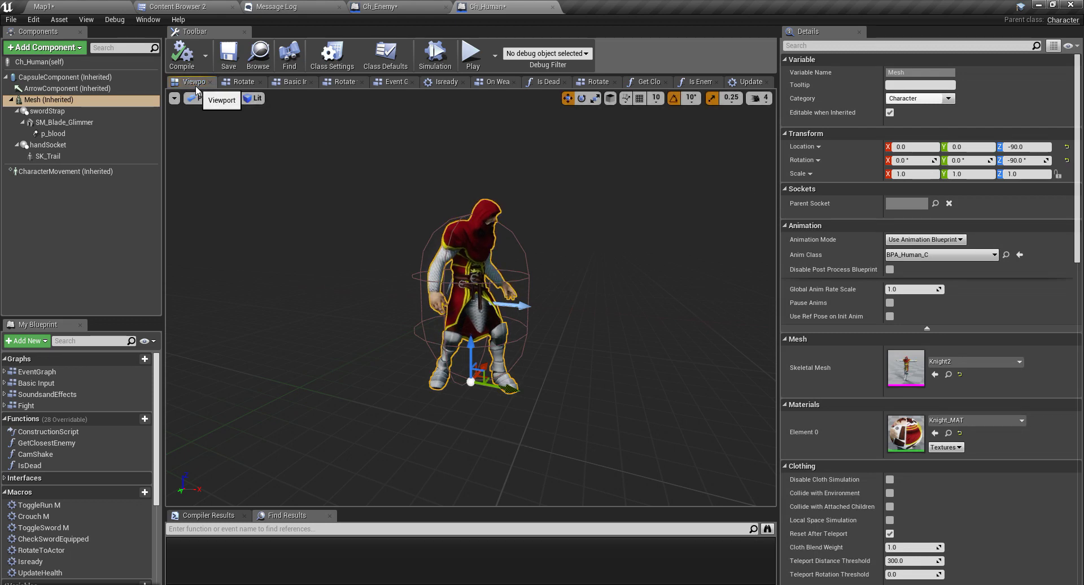
{"action": "left_click", "coordinate": [746, 82]}
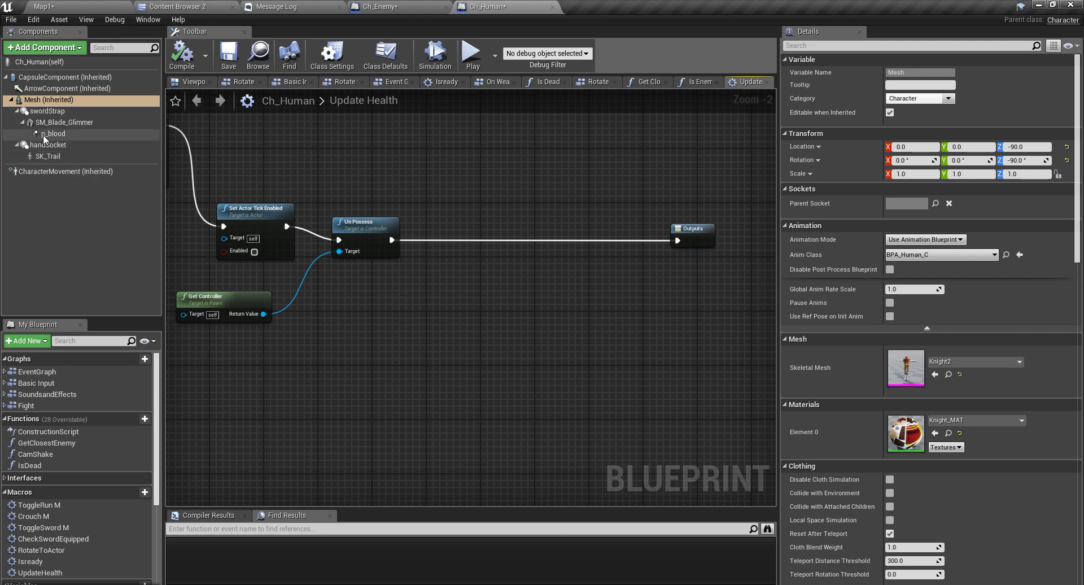
- Add a Mesh reference to the Update Health graph and create a Set Simulate Physics node targeting it
{"action": "left_click_drag", "start_coordinate": [48, 100], "coordinate": [460, 351]}
{"action": "left_click_drag", "start_coordinate": [407, 295], "coordinate": [452, 308]}
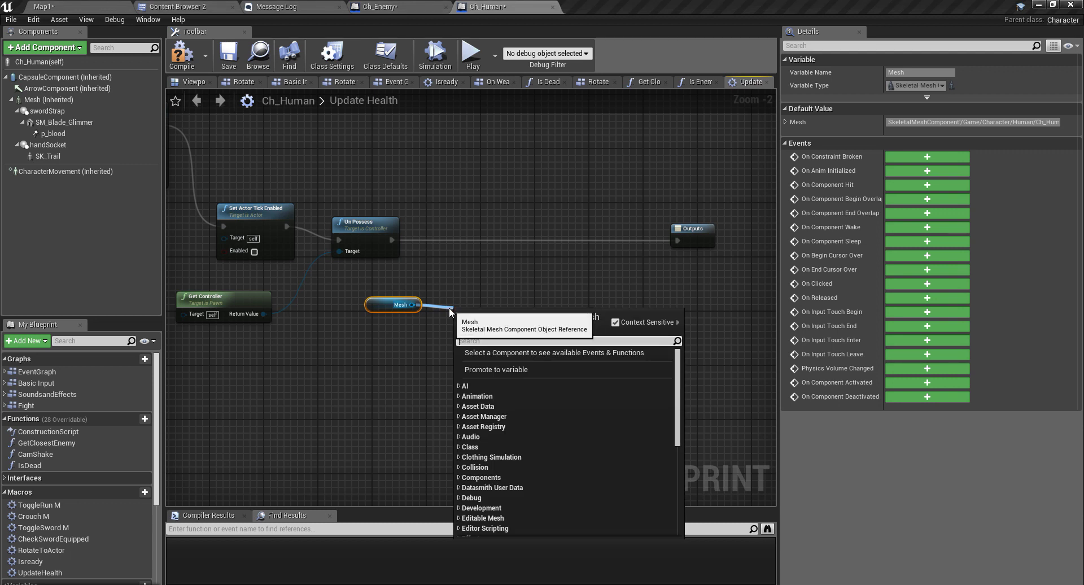
{"action": "type", "text": "s"}
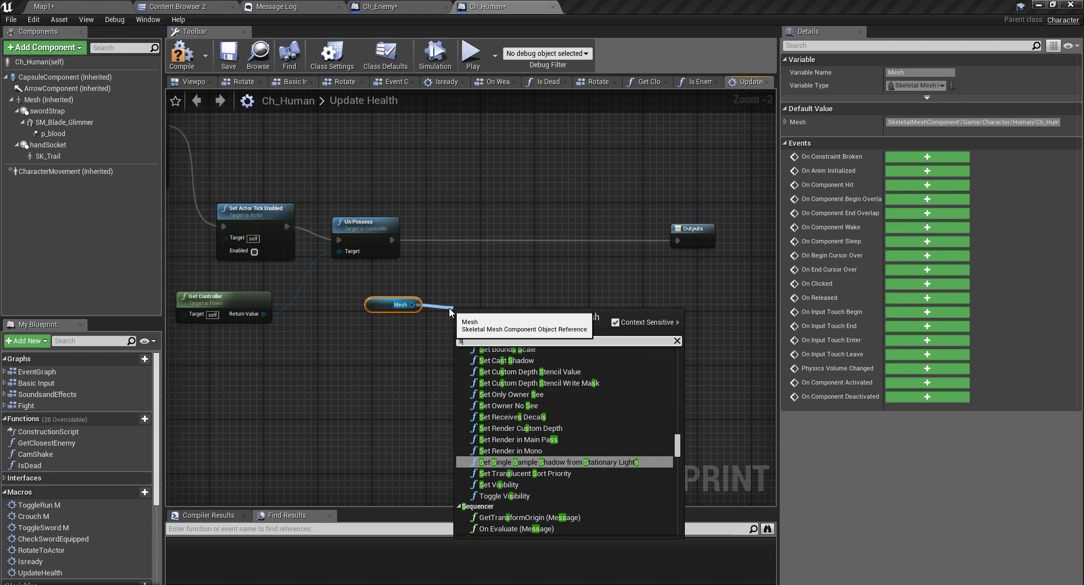
{"action": "type", "text": "imul"}
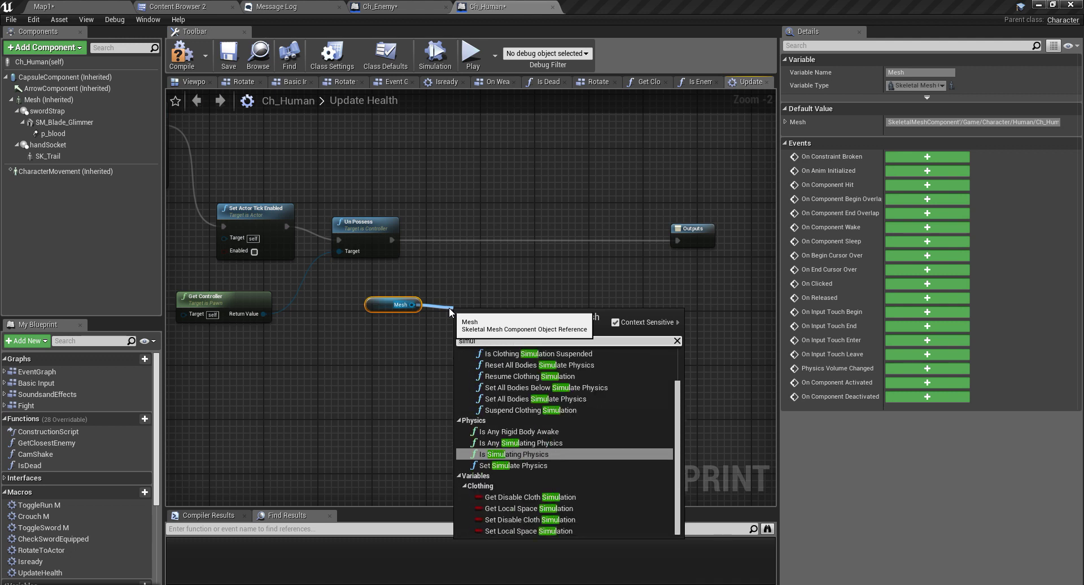
{"action": "type", "text": " p"}
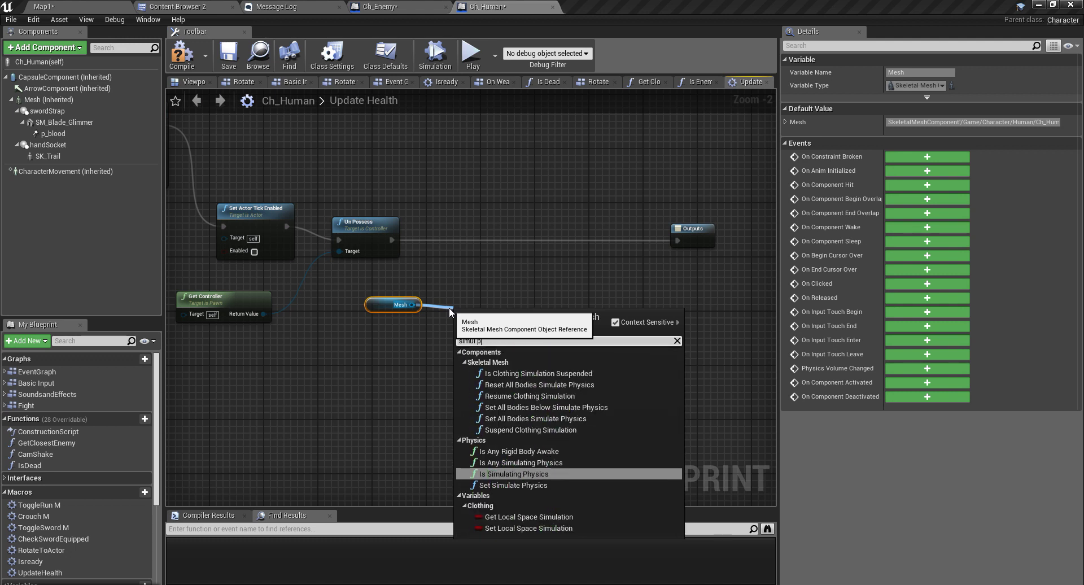
{"action": "type", "text": "hysy"}
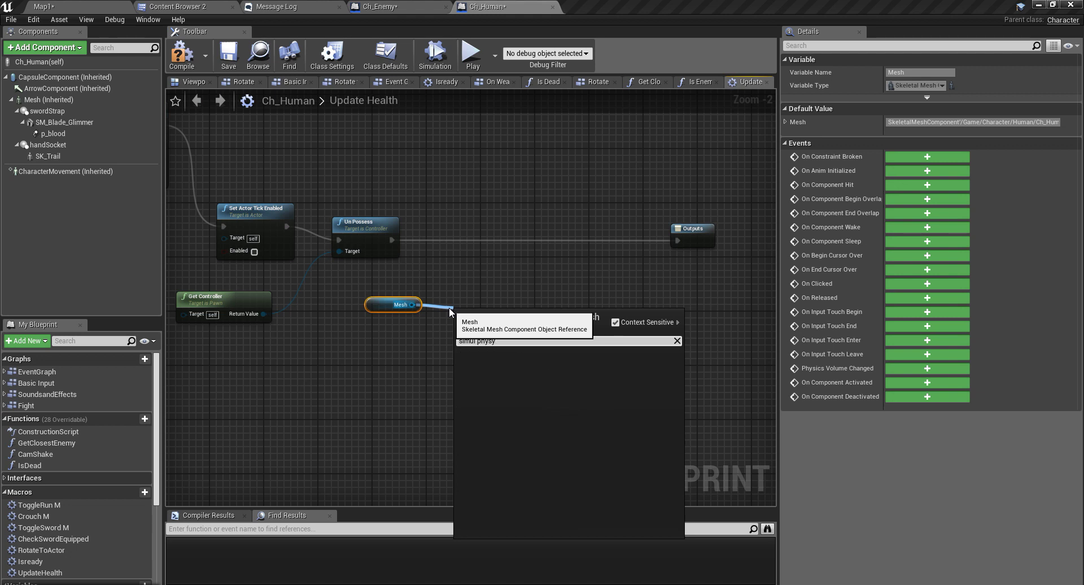
{"action": "key", "text": "BackSpace"}
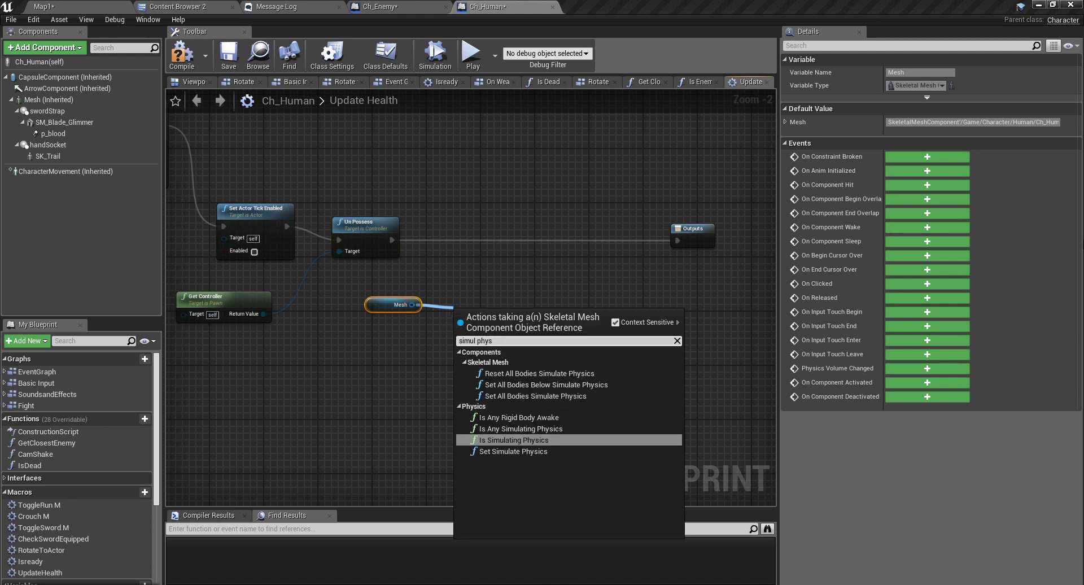
{"action": "key", "text": "Down"}
{"action": "key", "text": "Return"}
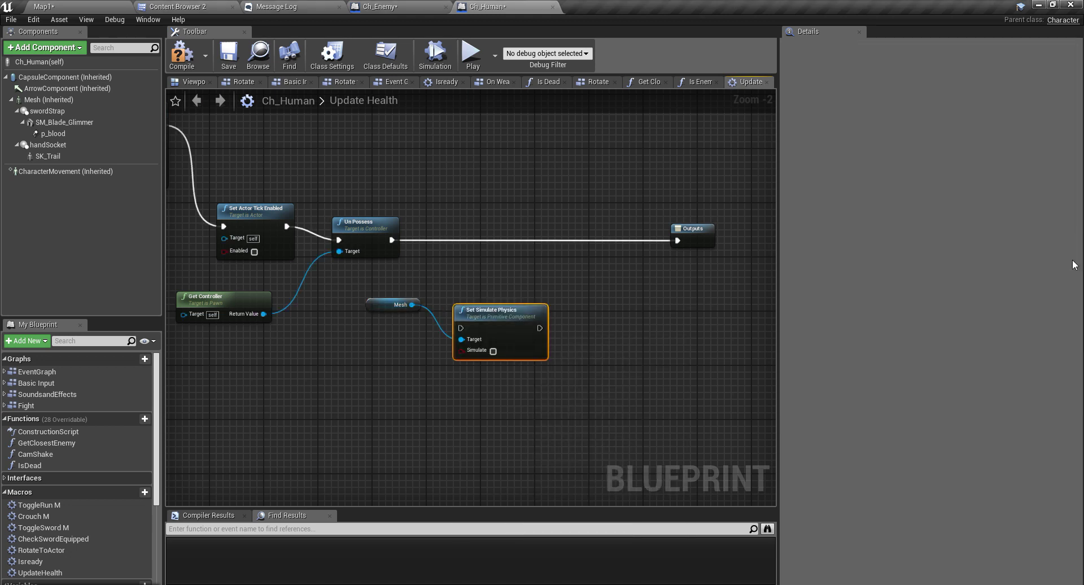
- Wire Set Simulate Physics between Un Possess and Outputs, and place the Mesh node close to its Target input
{"action": "left_click_drag", "start_coordinate": [514, 310], "coordinate": [392, 240]}
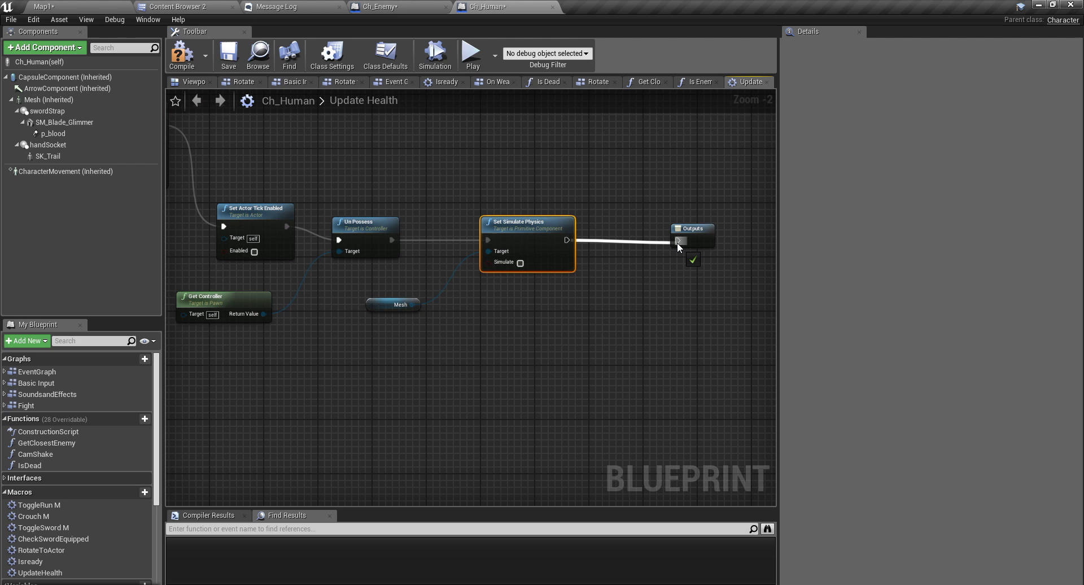
{"action": "left_click_drag", "start_coordinate": [676, 242], "coordinate": [677, 242]}
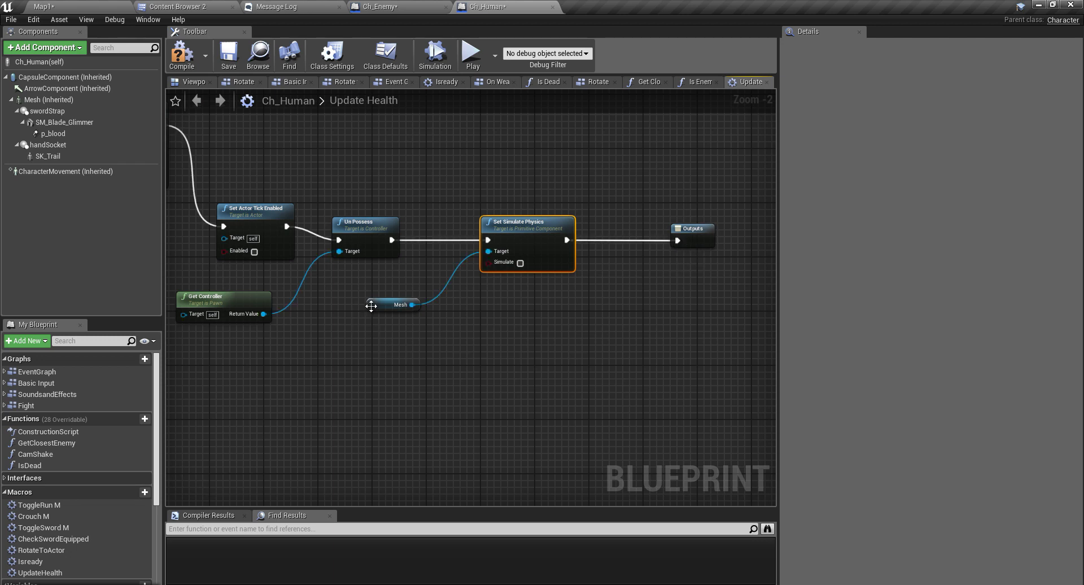
{"action": "left_click_drag", "start_coordinate": [371, 306], "coordinate": [423, 273]}
{"action": "right_click_drag", "start_coordinate": [448, 337], "coordinate": [406, 327]}
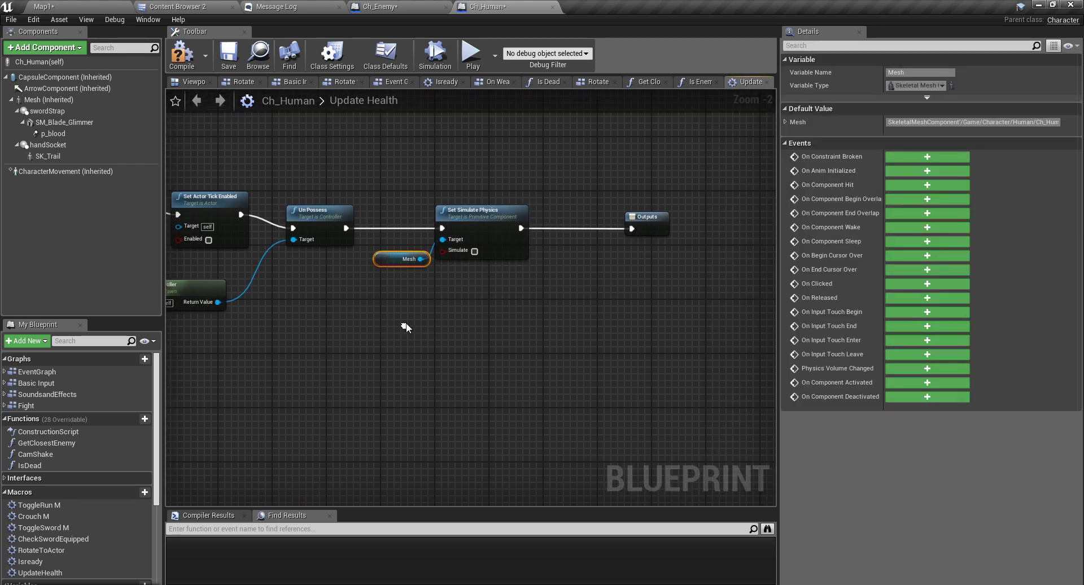
- Locate the montage asset used by Play Anim Montage to check its sequence length, and return to the Ch_Human blueprint
{"action": "right_click_drag", "start_coordinate": [317, 314], "coordinate": [601, 384]}
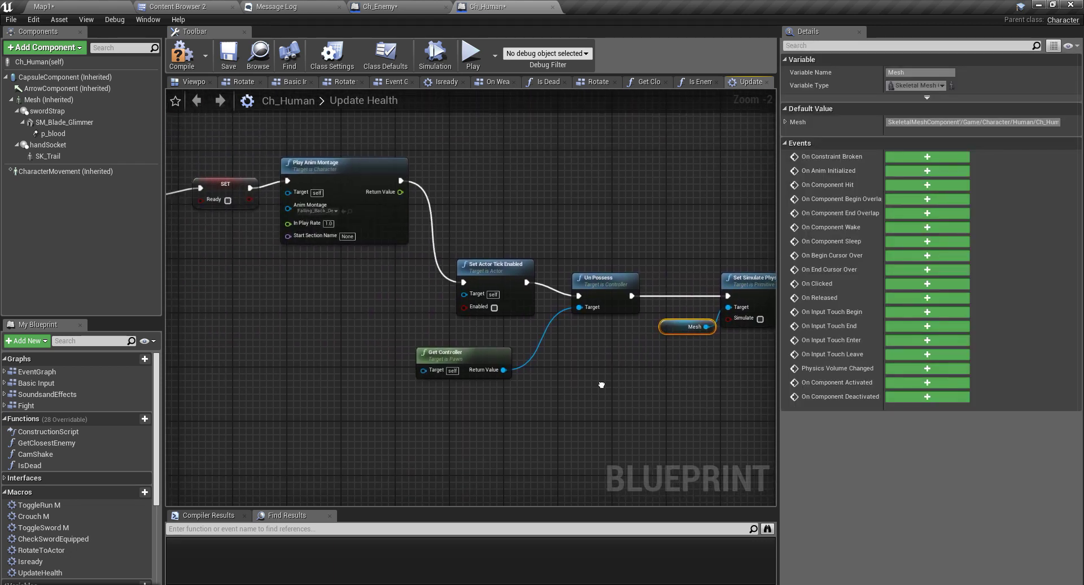
{"action": "left_click", "coordinate": [350, 212]}
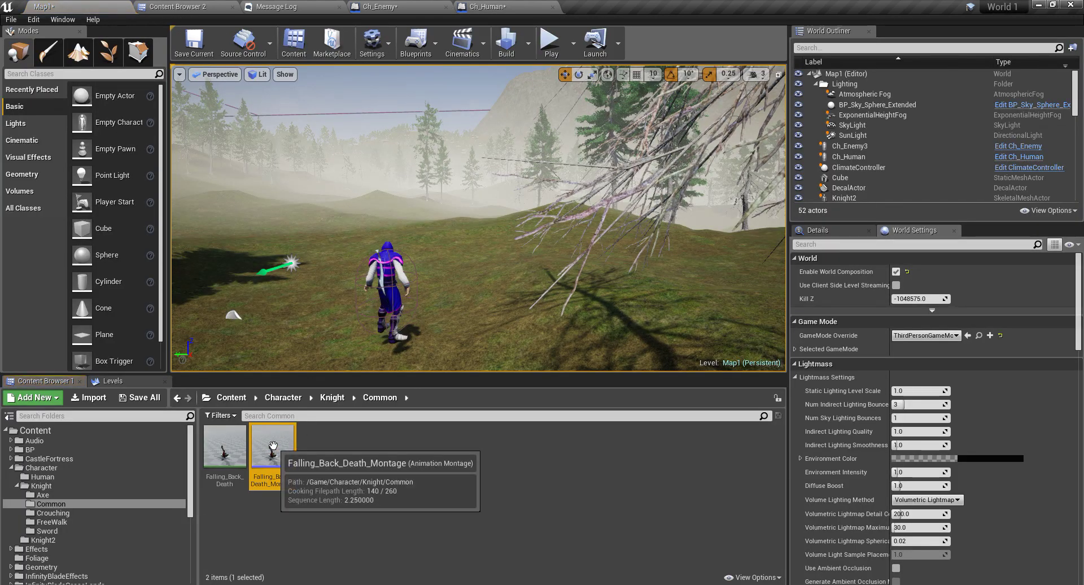
{"action": "left_click", "coordinate": [495, 7]}
- Move the Mesh, Set Simulate Physics and Outputs nodes together farther from Un Possess to open a gap between them
{"action": "right_click_drag", "start_coordinate": [595, 387], "coordinate": [340, 367]}
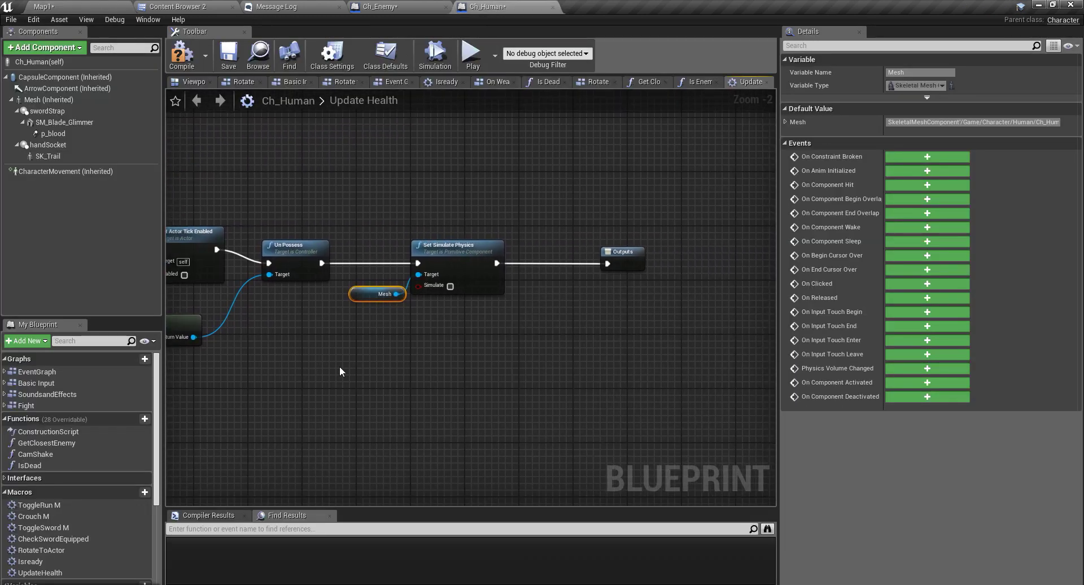
{"action": "left_click_drag", "start_coordinate": [394, 201], "coordinate": [395, 201]}
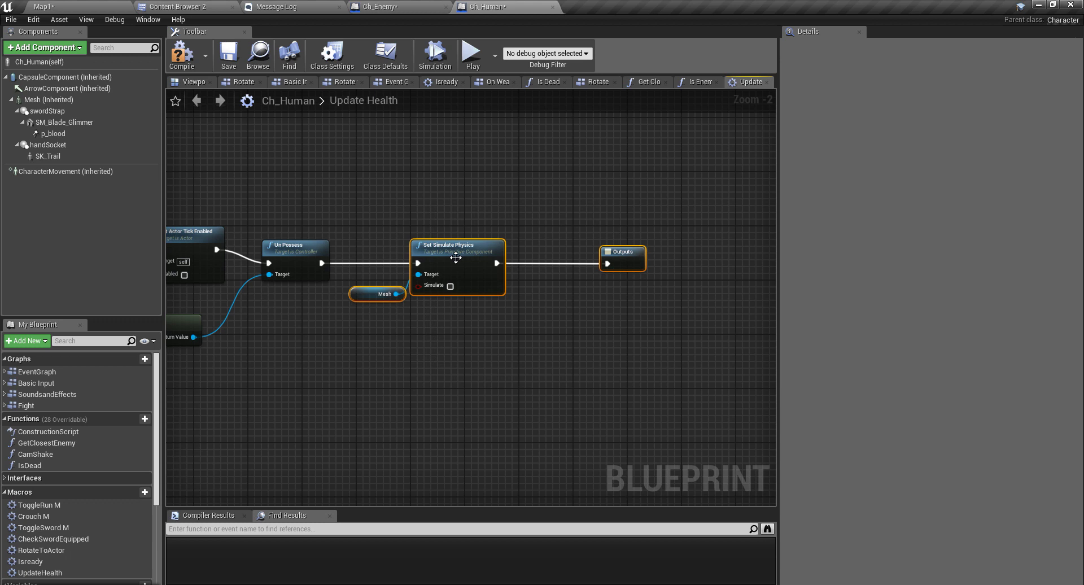
{"action": "left_click_drag", "start_coordinate": [451, 258], "coordinate": [547, 259]}
- Insert a Delay node with a Duration of 1.0 between Un Possess and Set Simulate Physics, and line it up with them
{"action": "mouse_move", "coordinate": [341, 338]}
{"action": "right_mouse_down"}
{"action": "mouse_move", "coordinate": [391, 353]}
{"action": "mouse_move", "coordinate": [331, 345]}
{"action": "right_mouse_up"}
{"action": "right_click_drag", "start_coordinate": [332, 293], "coordinate": [358, 291]}
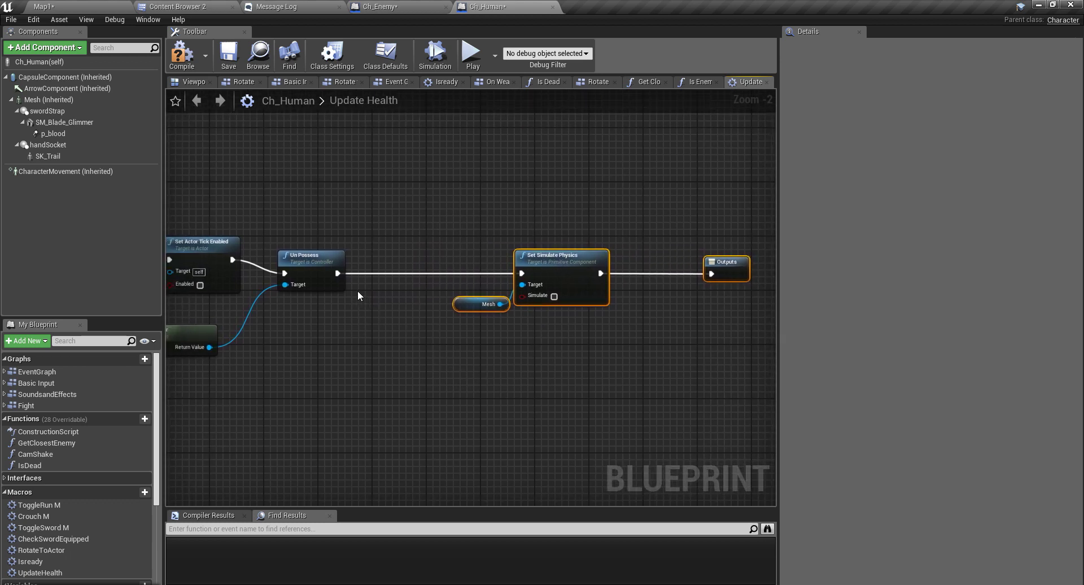
{"action": "left_click_drag", "start_coordinate": [343, 271], "coordinate": [375, 270]}
{"action": "type", "text": "delay"}
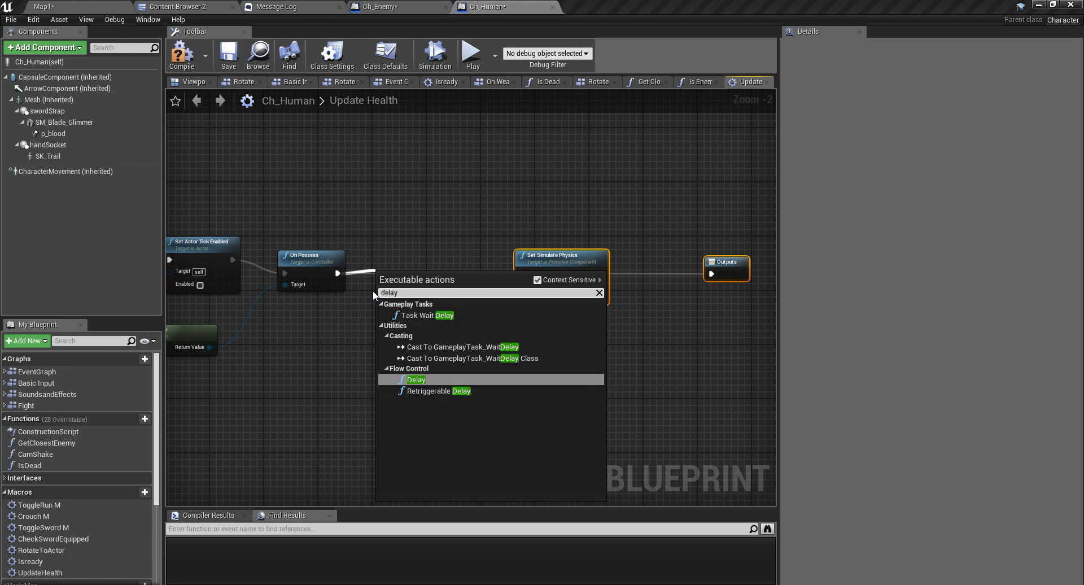
{"action": "key", "text": "Return"}
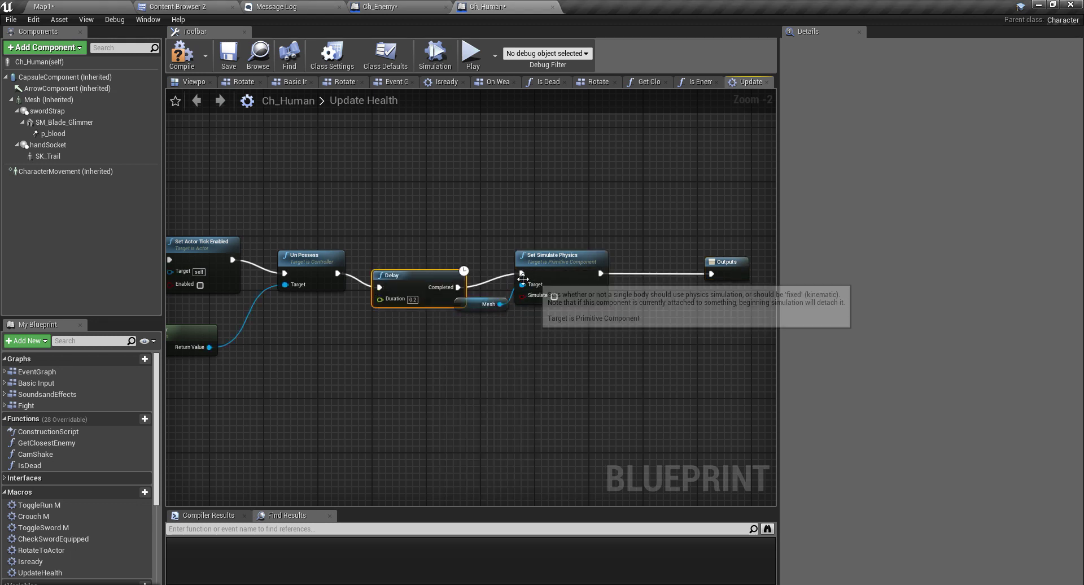
{"action": "left_click_drag", "start_coordinate": [423, 275], "coordinate": [430, 235]}
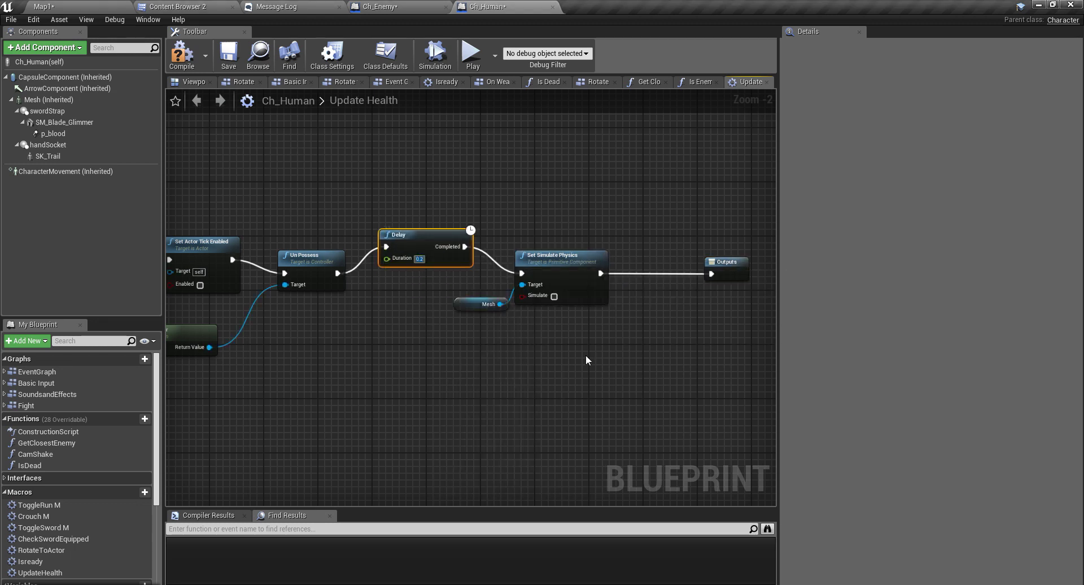
{"action": "type", "text": "1"}
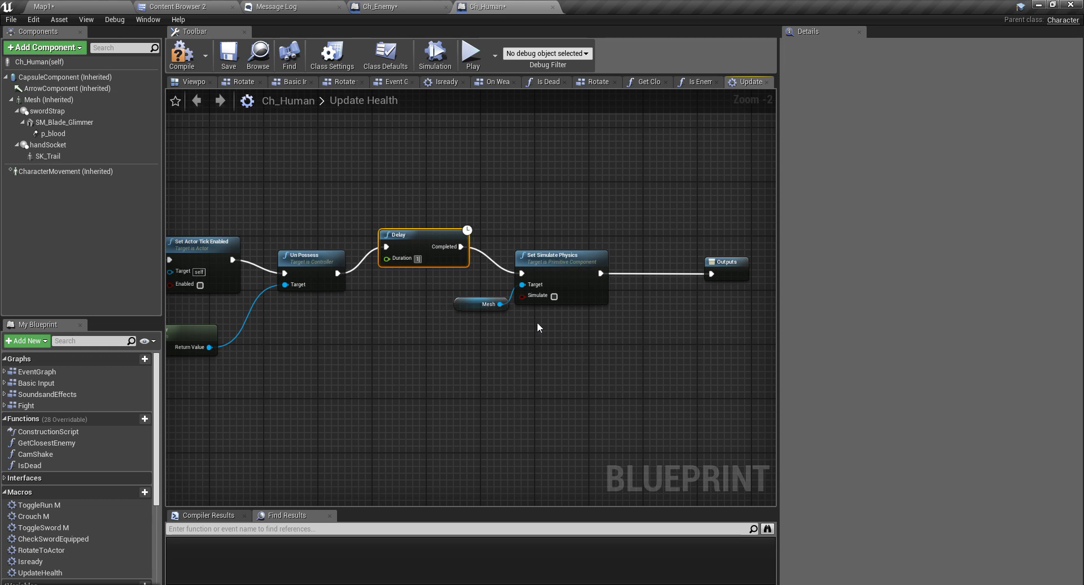
{"action": "left_click_drag", "start_coordinate": [415, 237], "coordinate": [411, 250]}
{"action": "right_click_drag", "start_coordinate": [608, 376], "coordinate": [518, 380]}
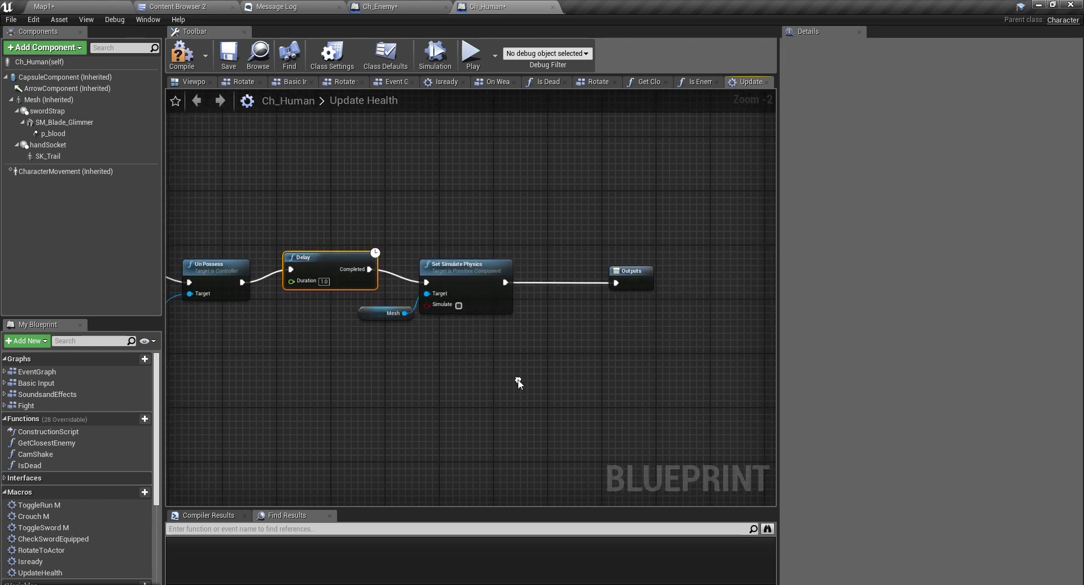
- Playtest Map1 in full screen, attack the enemy until it dies to check how its body falls, and end the session
{"action": "right_click", "coordinate": [56, 5]}
{"action": "right_click_drag", "start_coordinate": [365, 167], "coordinate": [343, 190]}
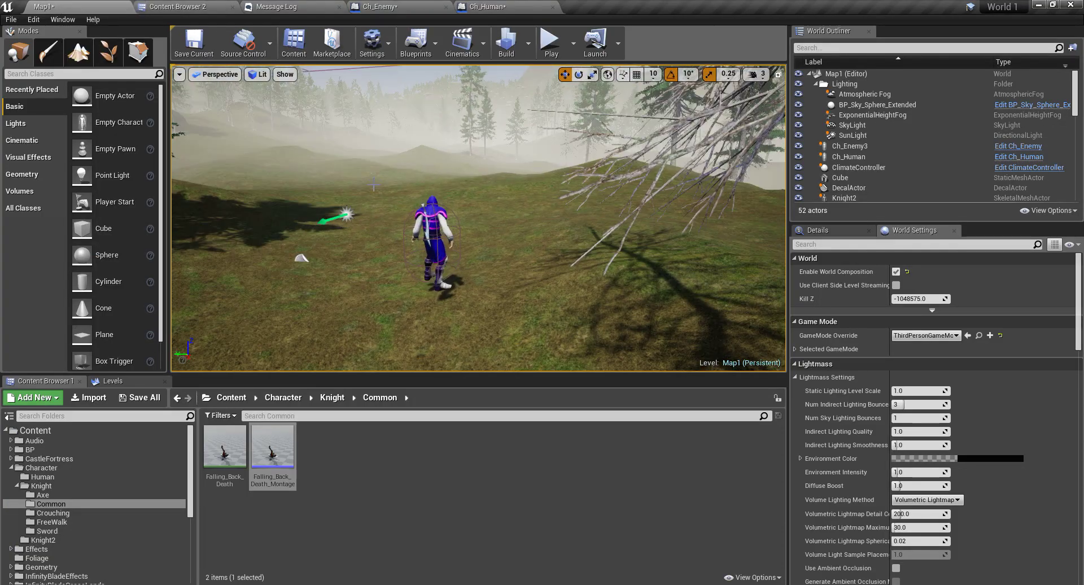
{"action": "key", "text": "F11"}
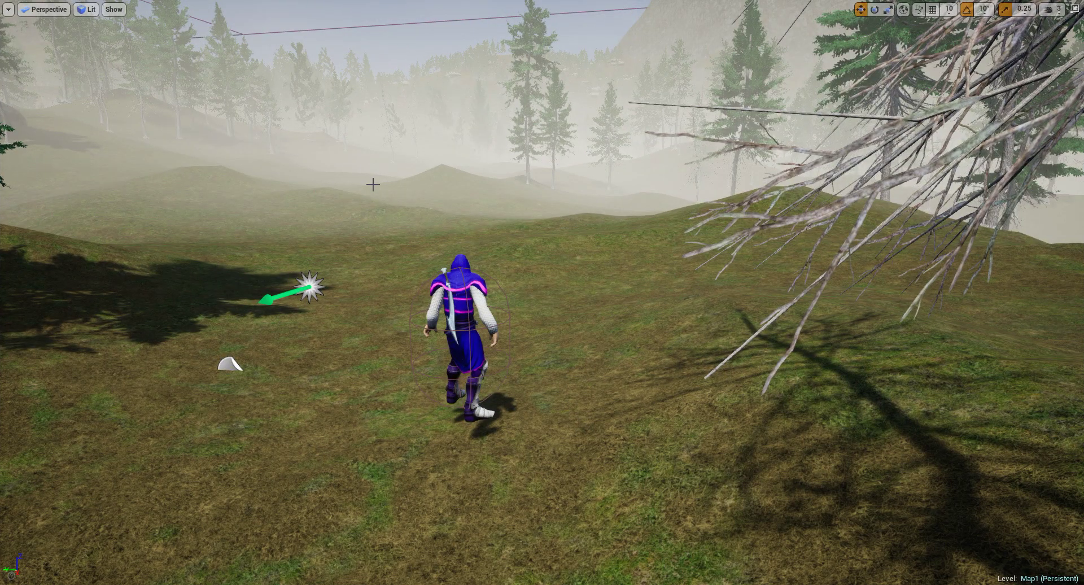
{"action": "key", "text": "alt+p"}
{"action": "key", "text": "w"}
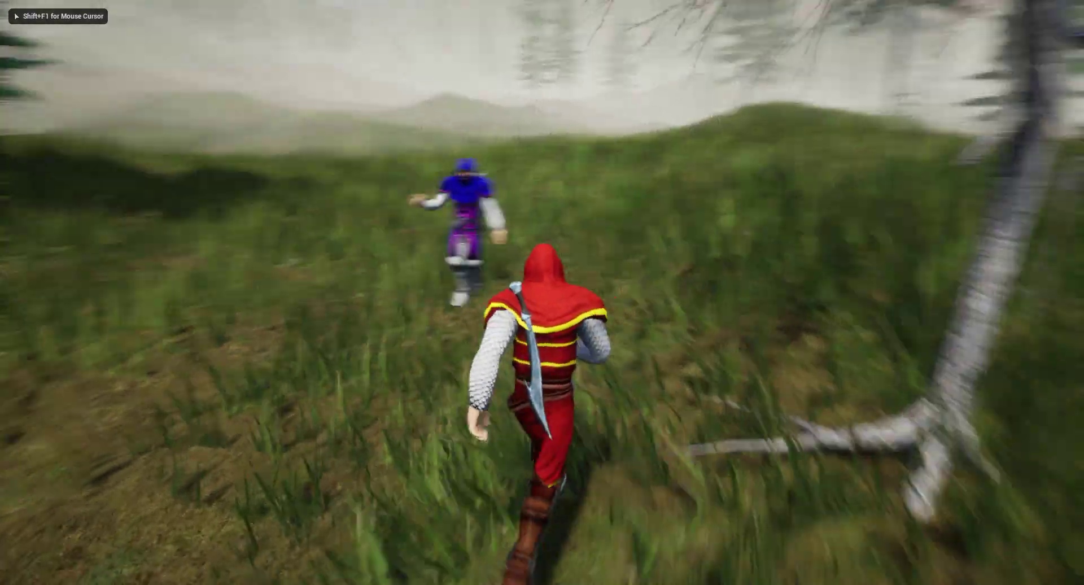
{"action": "key", "text": "w"}
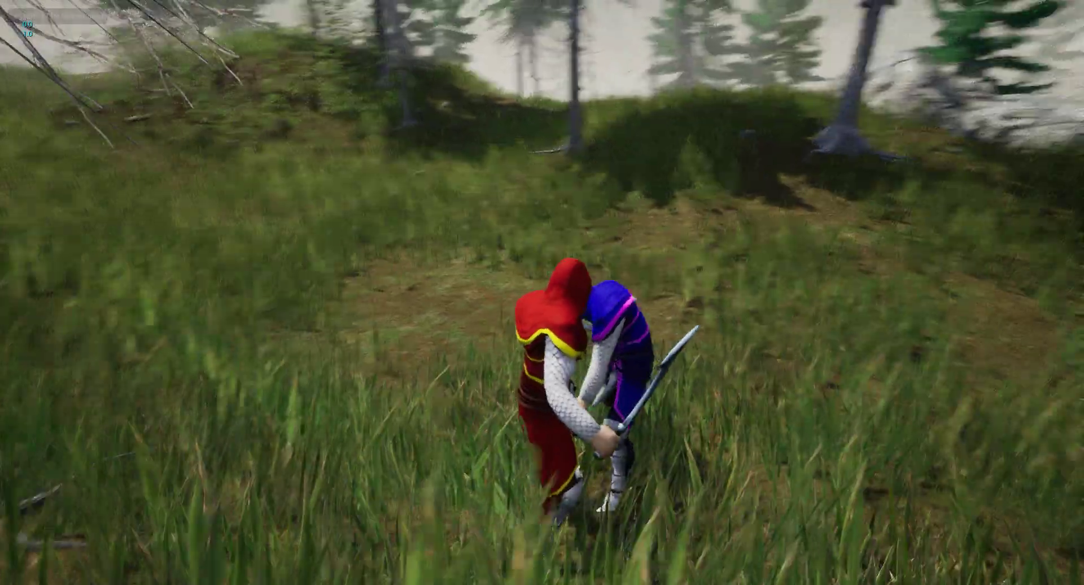
{"action": "left_click", "coordinate": [542, 293]}
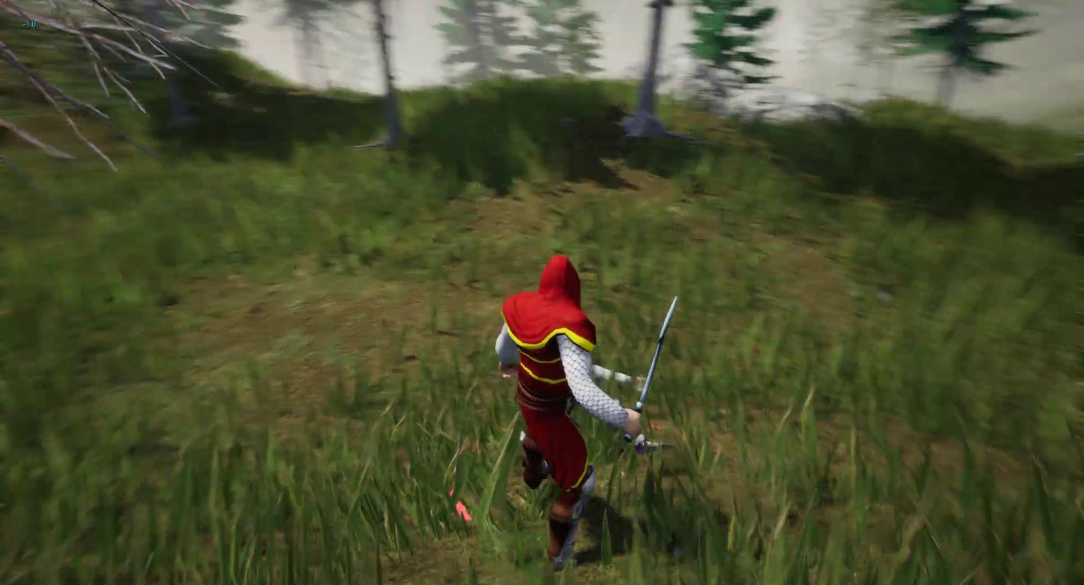
{"action": "left_click", "coordinate": [542, 292]}
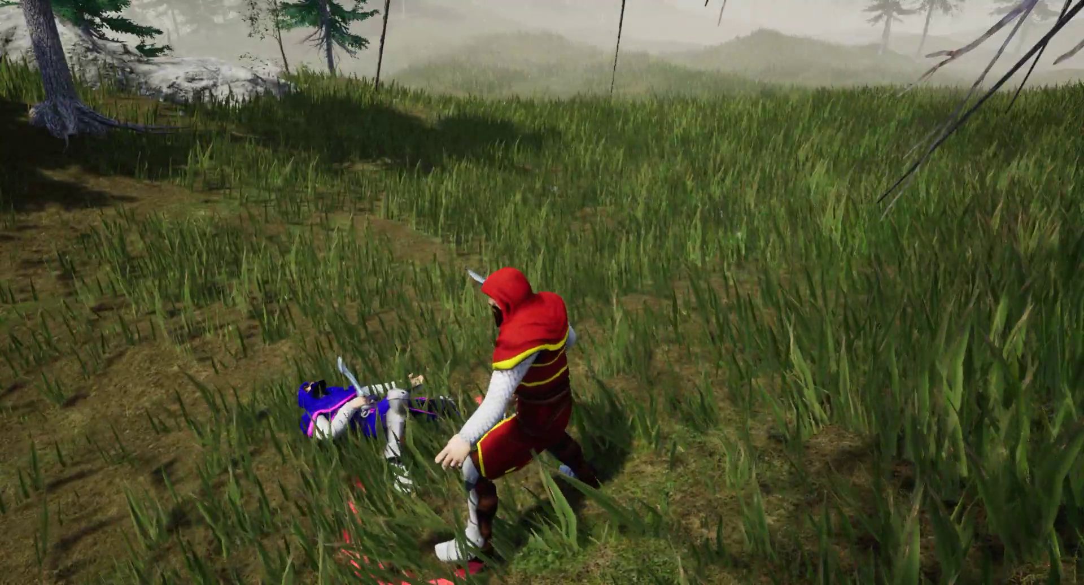
{"action": "left_click", "coordinate": [541, 293]}
{"action": "key", "text": "w"}
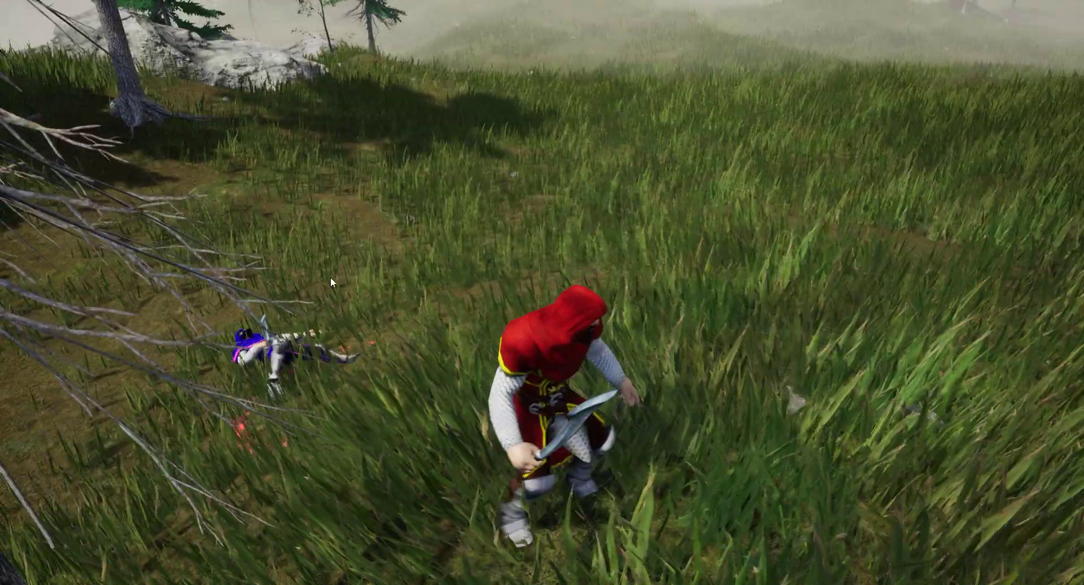
{"action": "key", "text": "Escape"}
{"action": "right_click_drag", "start_coordinate": [458, 349], "coordinate": [407, 298]}
{"action": "key", "text": "F11"}
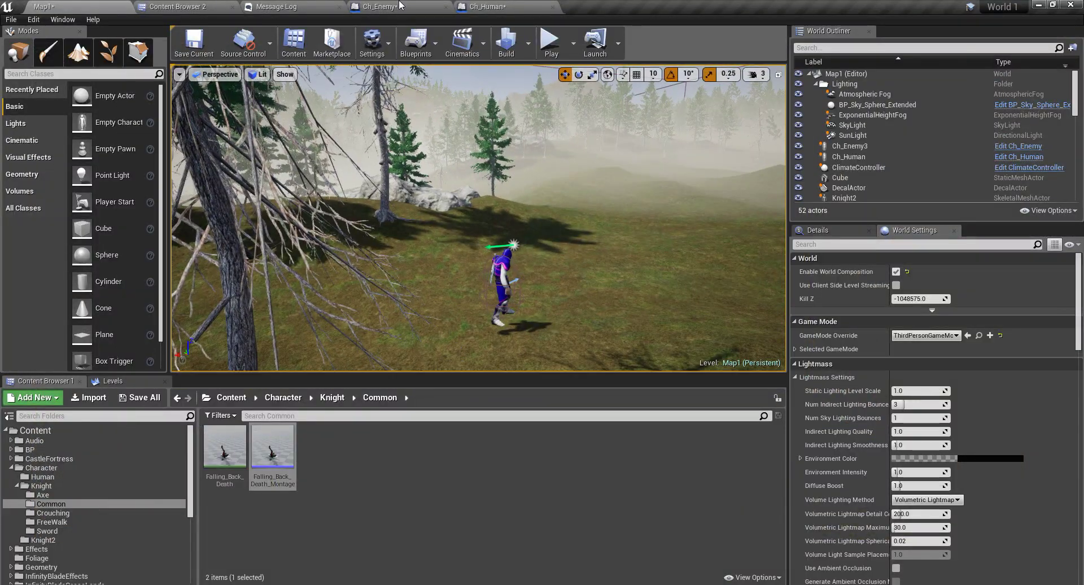
- Return to the Update Health graph in Ch_Human and enable Simulate on the Set Simulate Physics node
{"action": "left_click", "coordinate": [400, 5]}
{"action": "left_click", "coordinate": [480, 6]}
{"action": "scroll", "coordinate": [463, 299], "scroll_direction": "up", "scroll_amount": 2}
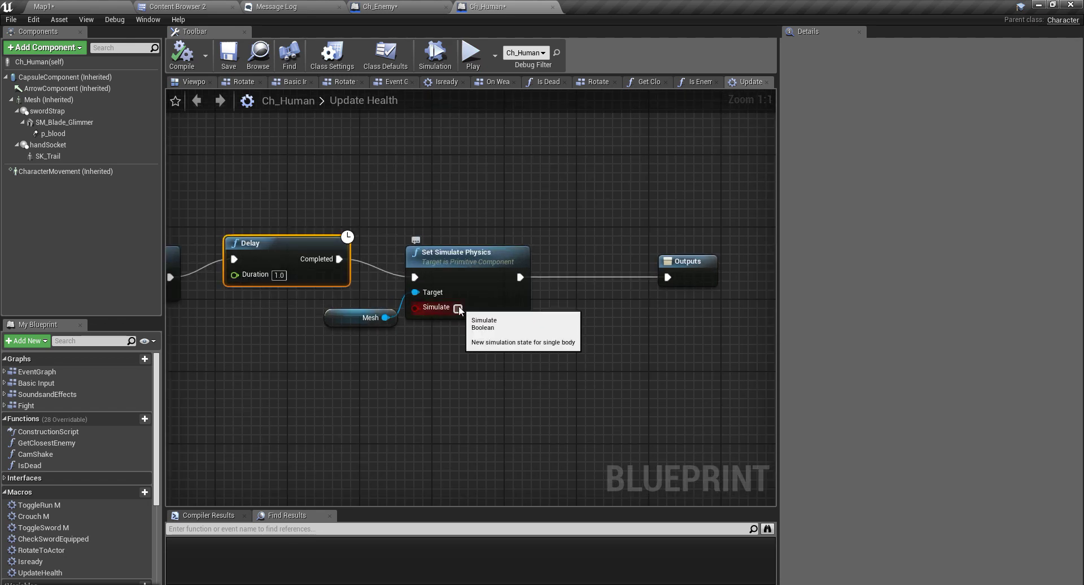
{"action": "left_click", "coordinate": [458, 308]}
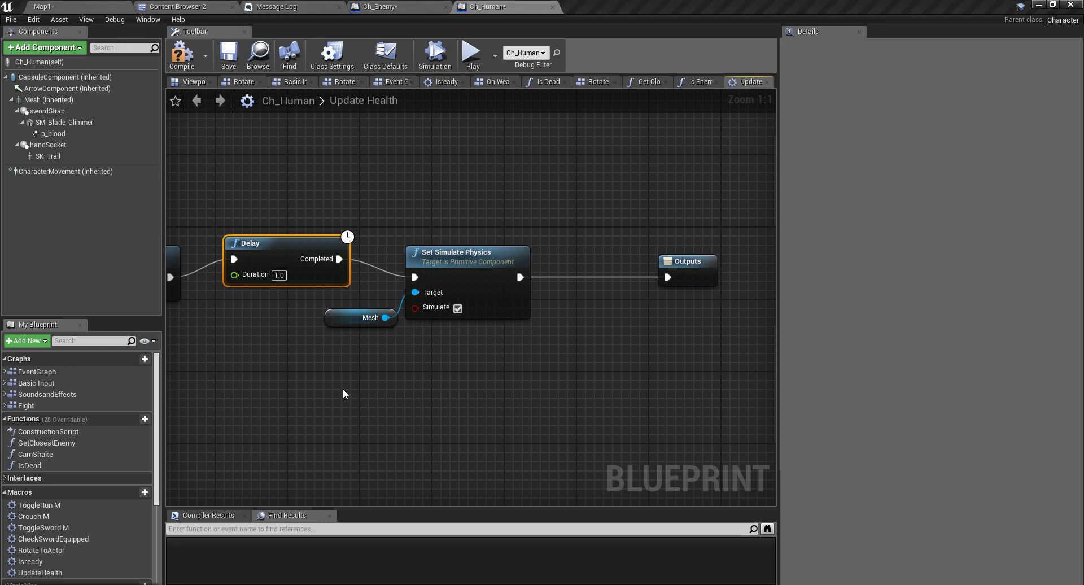
{"action": "right_click_drag", "start_coordinate": [343, 394], "coordinate": [399, 397]}
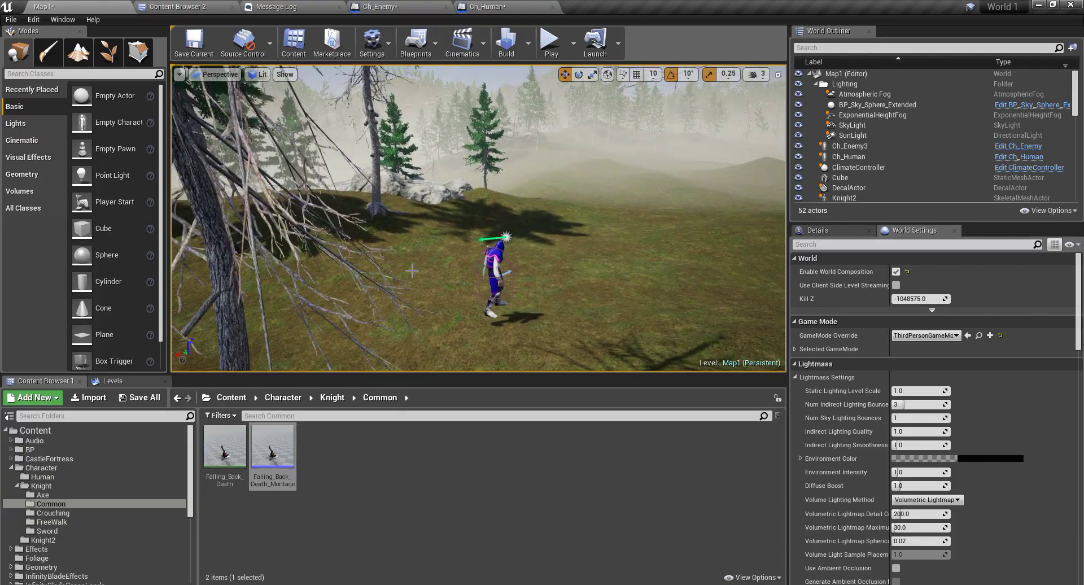
- Playtest Map1 in full screen with Simulate enabled, kill the enemy to check its physics on death, and stop playing
{"action": "key", "text": "F11"}
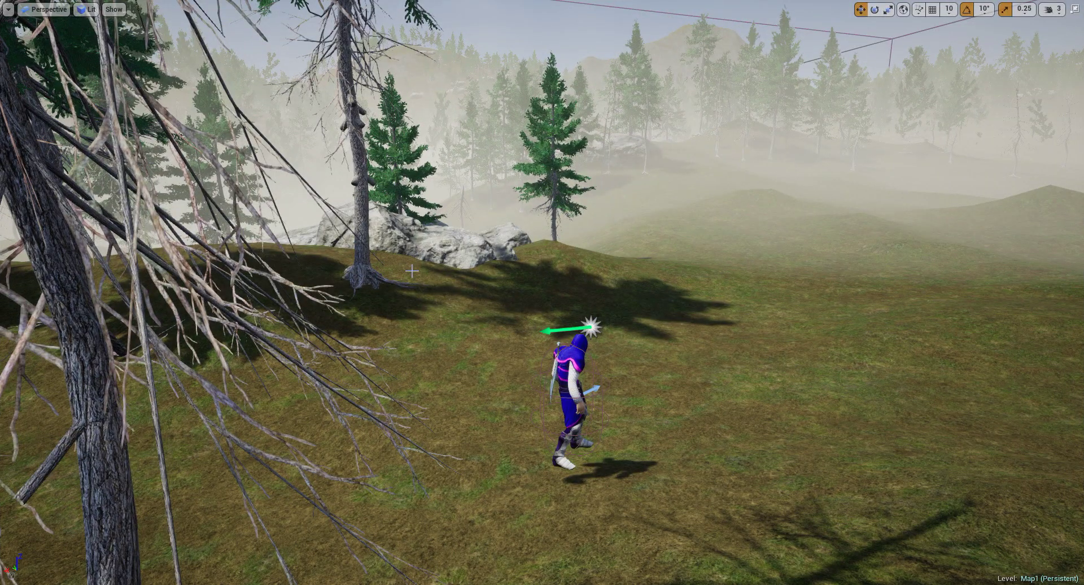
{"action": "key", "text": "alt+p"}
{"action": "key", "text": "w"}
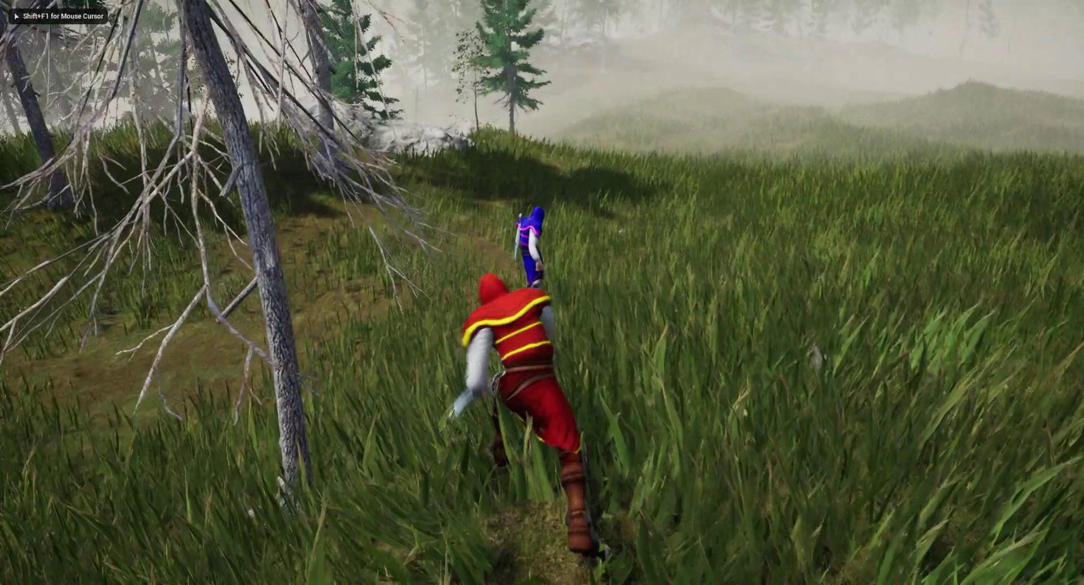
{"action": "key", "text": "f"}
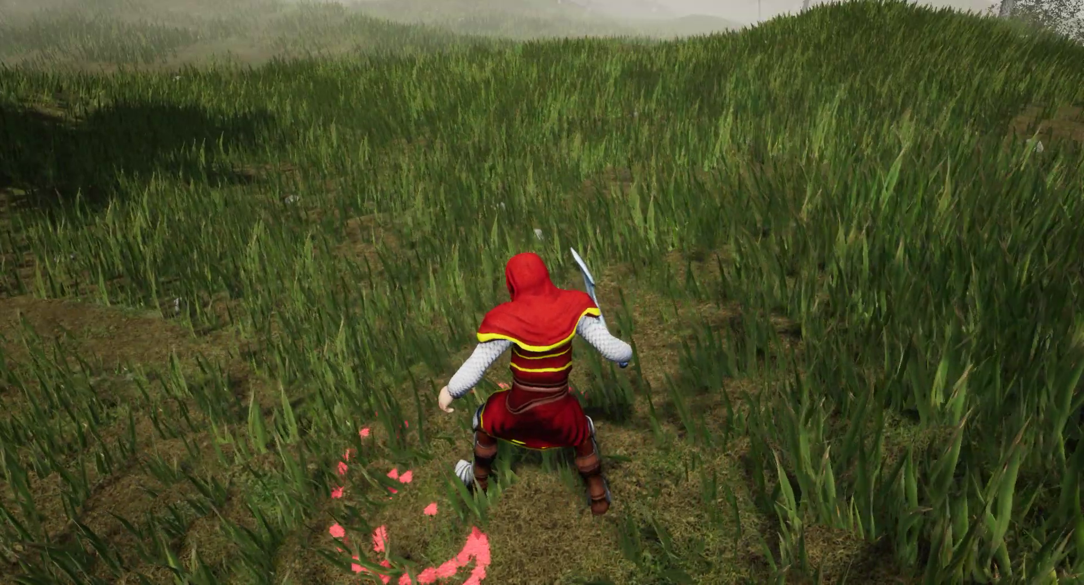
{"action": "key", "text": "Escape"}
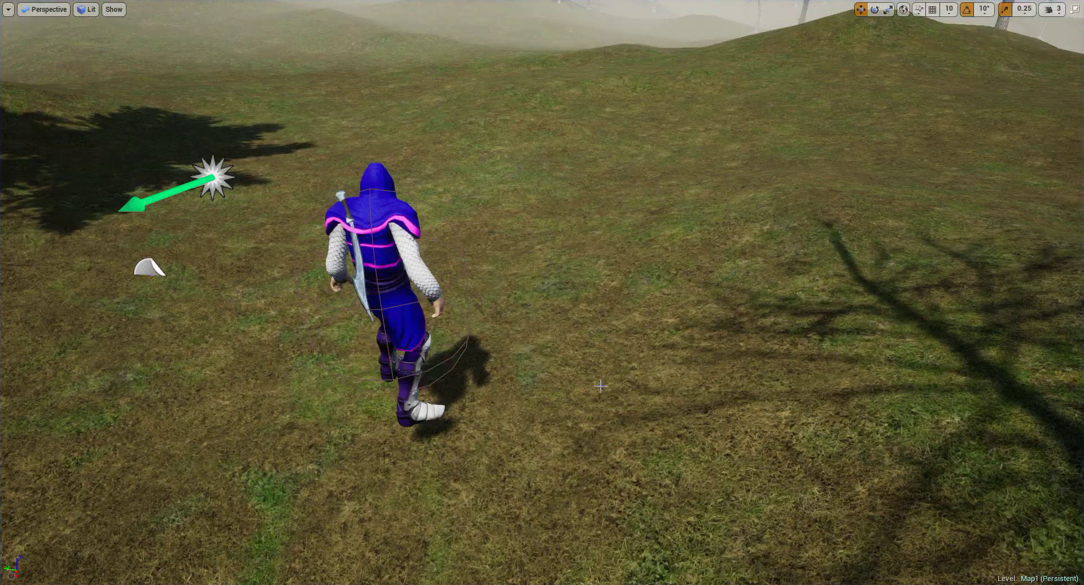
- Run another playtest facing the enemy, fight it until it dies to observe the body again, and leave full screen
{"action": "right_click_drag", "start_coordinate": [601, 386], "coordinate": [538, 364]}
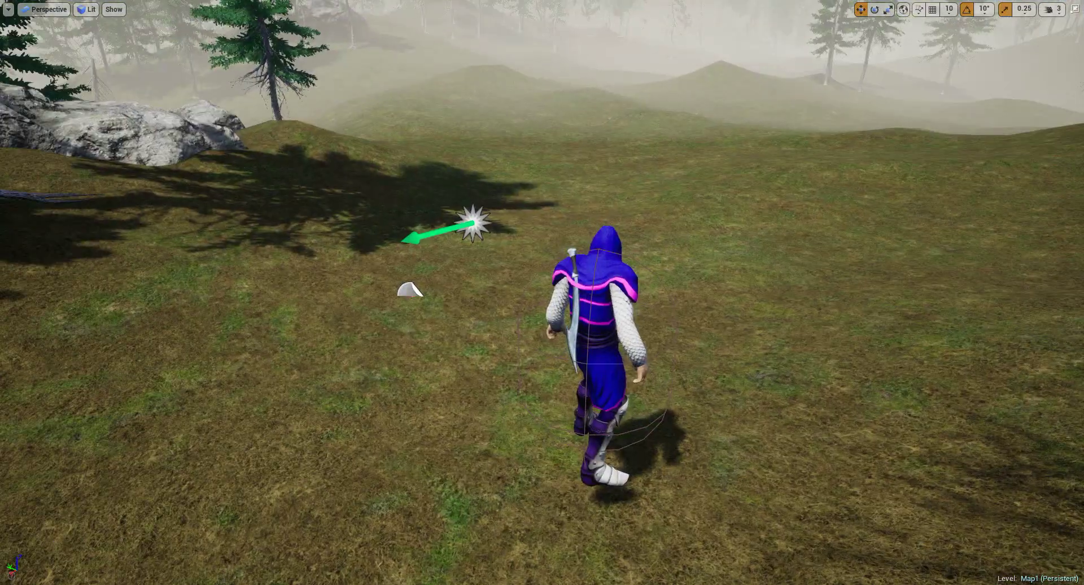
{"action": "key", "text": "alt+p"}
{"action": "left_click", "coordinate": [614, 387]}
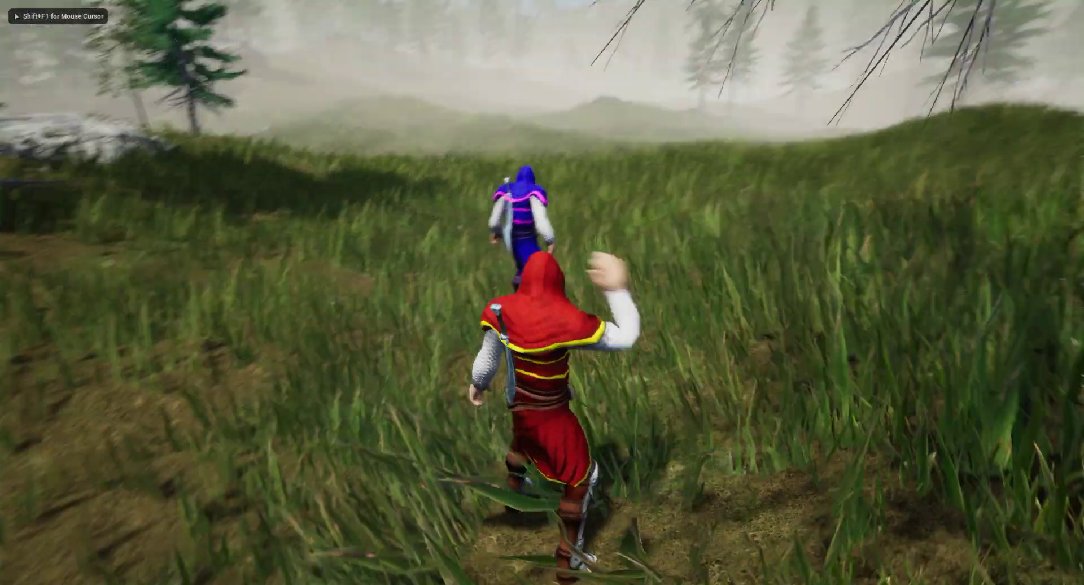
{"action": "key", "text": "w"}
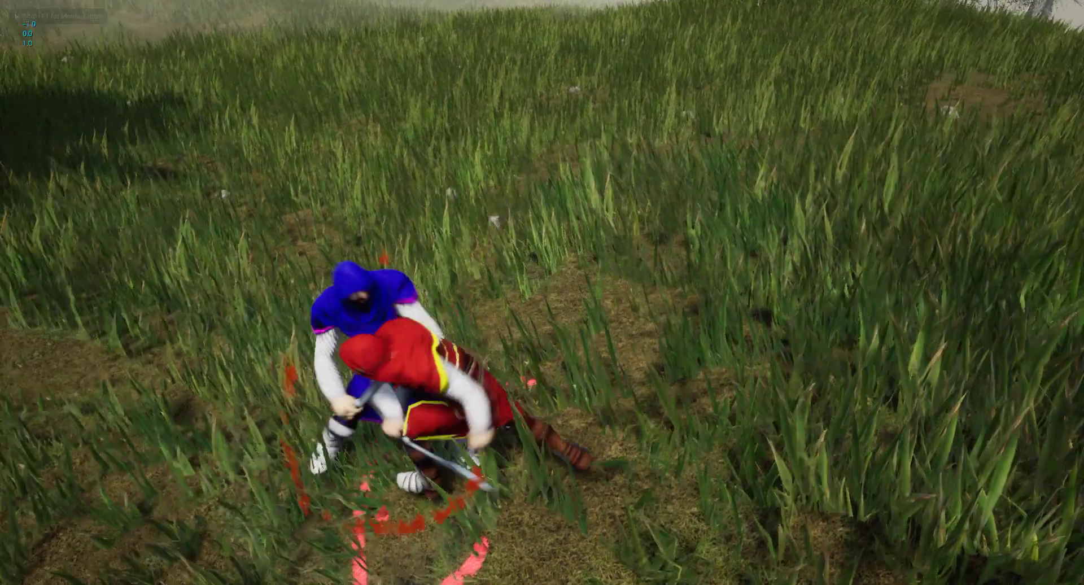
{"action": "key", "text": "a"}
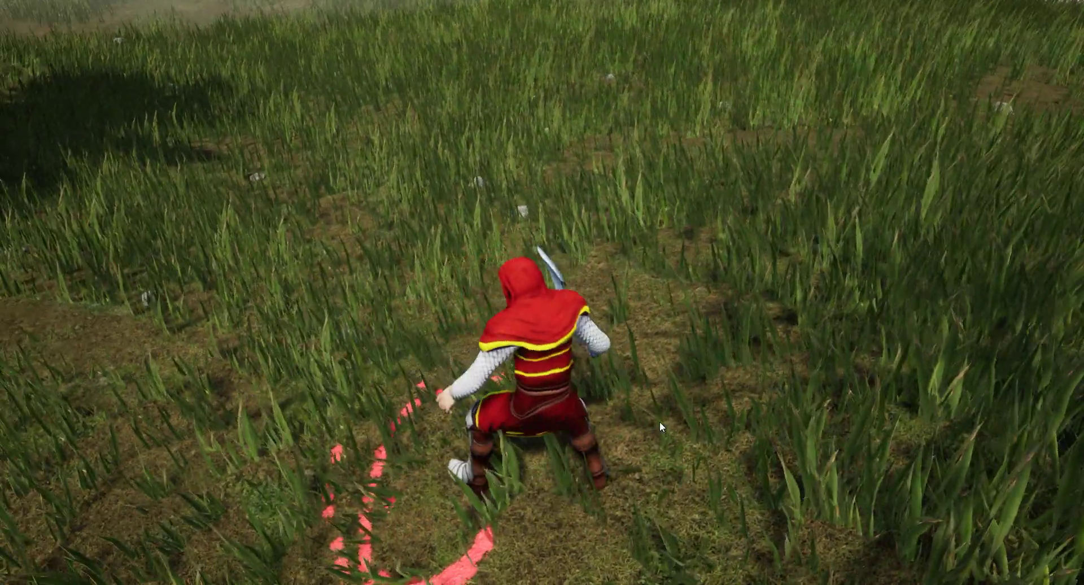
{"action": "key", "text": "Escape"}
{"action": "key", "text": "F11"}
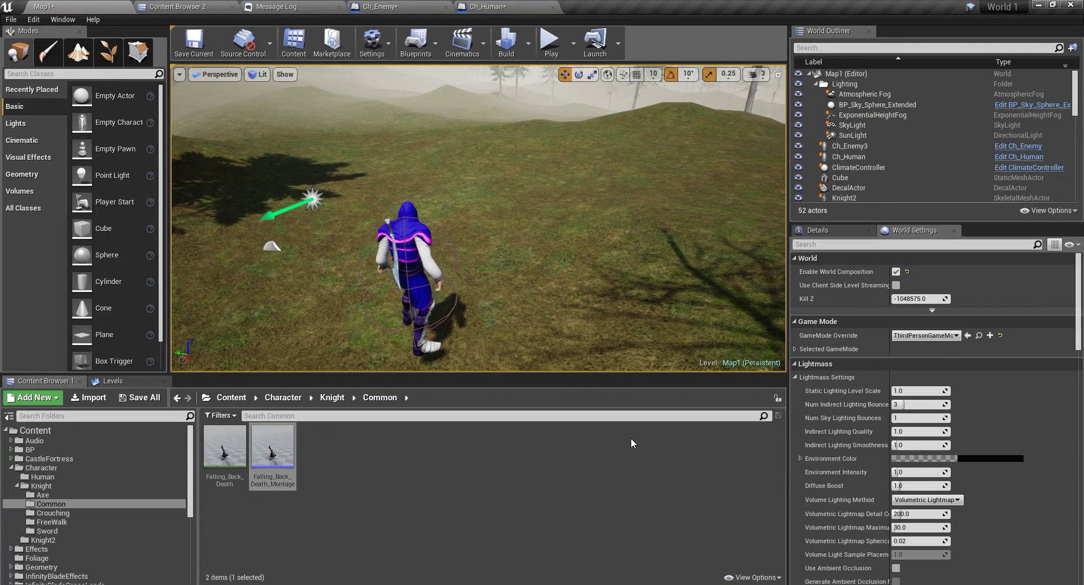
- Return to the Update Health graph and move the Set Simulate Physics node farther from the Mesh and Delay nodes
{"action": "left_click", "coordinate": [478, 7]}
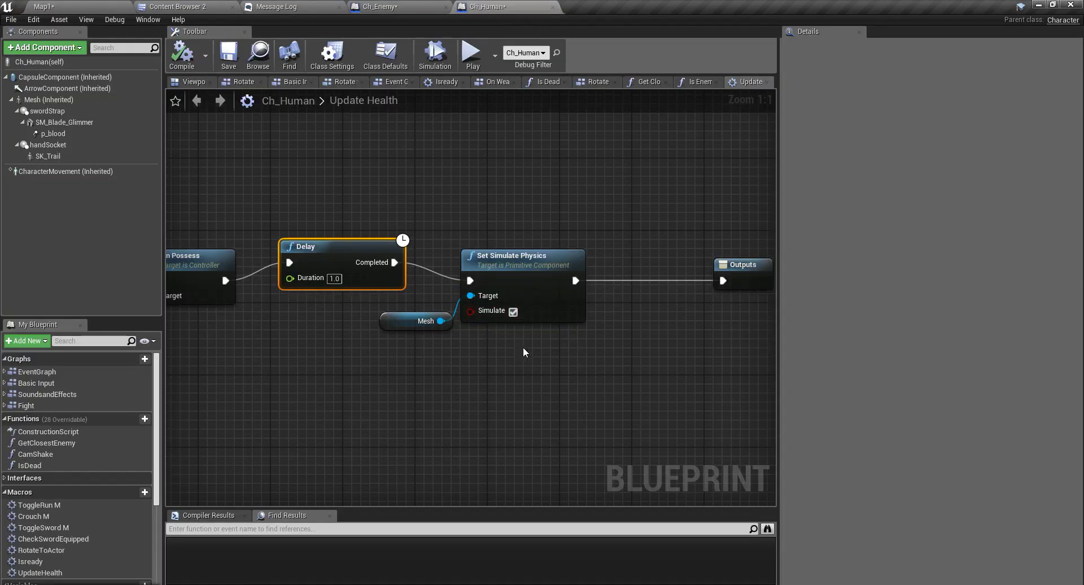
{"action": "right_click_drag", "start_coordinate": [523, 352], "coordinate": [468, 306]}
{"action": "left_click_drag", "start_coordinate": [469, 194], "coordinate": [505, 194]}
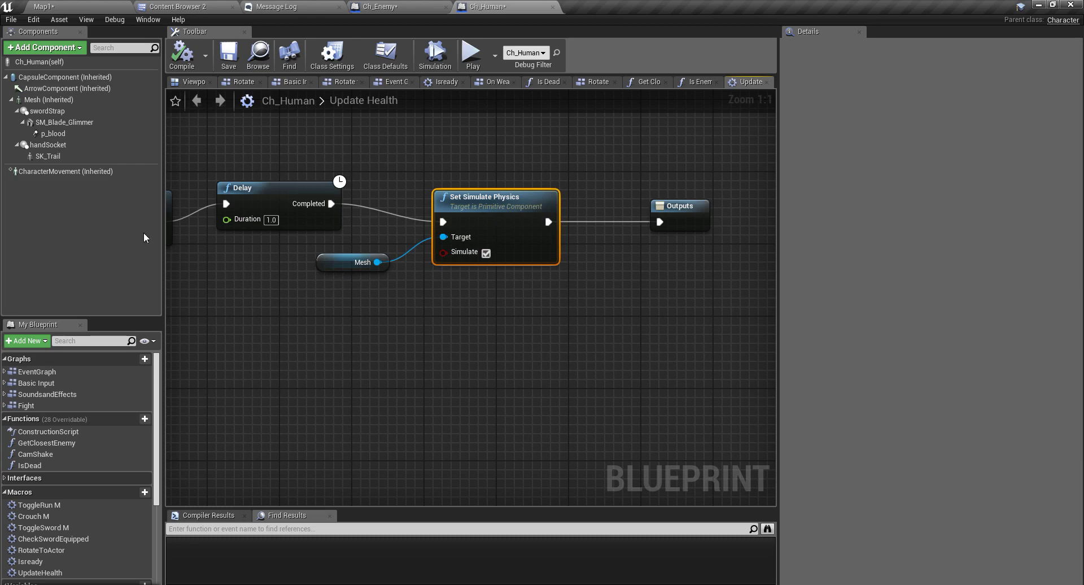
- Examine the Mesh component's collision settings in Ch_Human, including its object types and available collision presets
{"action": "left_click", "coordinate": [45, 100]}
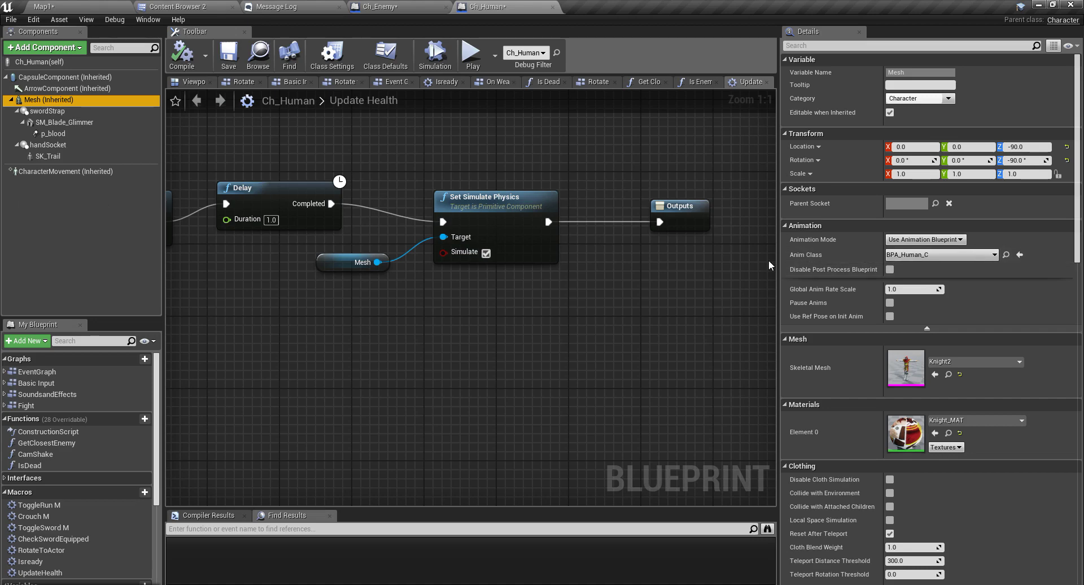
{"action": "scroll", "coordinate": [899, 283], "scroll_direction": "down", "scroll_amount": 10}
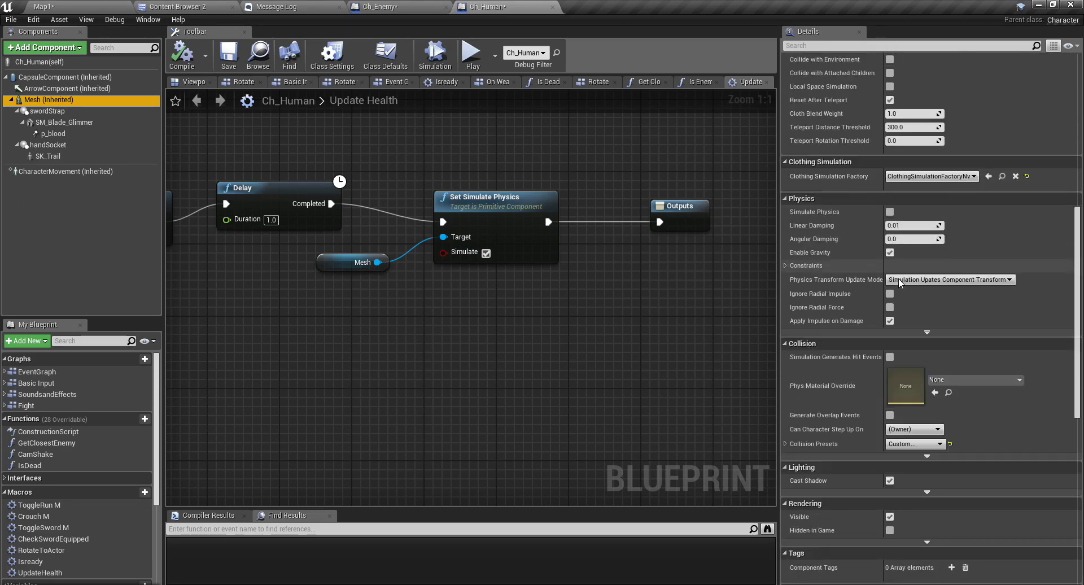
{"action": "scroll", "coordinate": [899, 284], "scroll_direction": "down", "scroll_amount": 5}
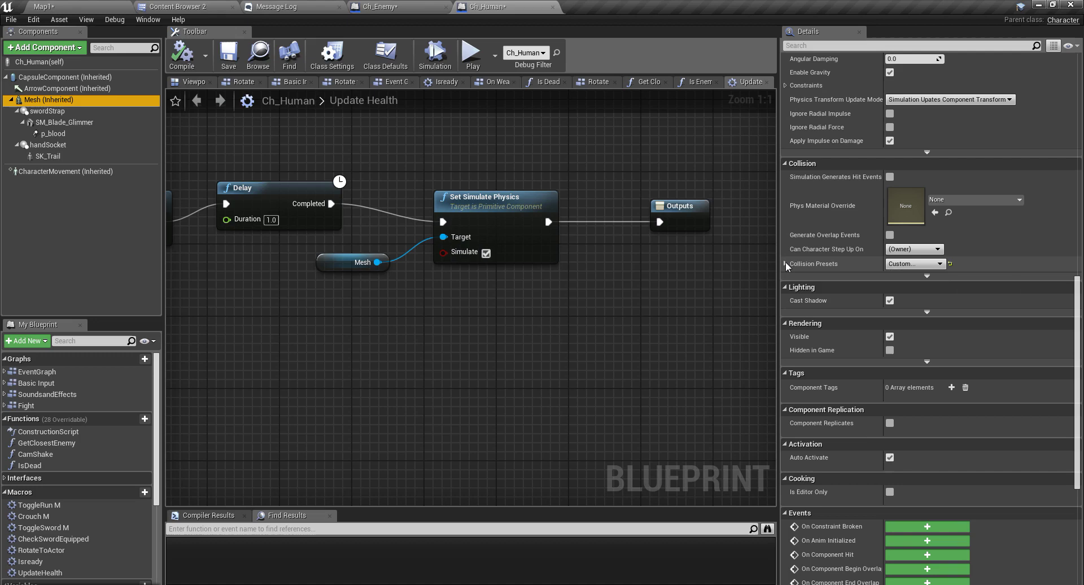
{"action": "left_click", "coordinate": [785, 264]}
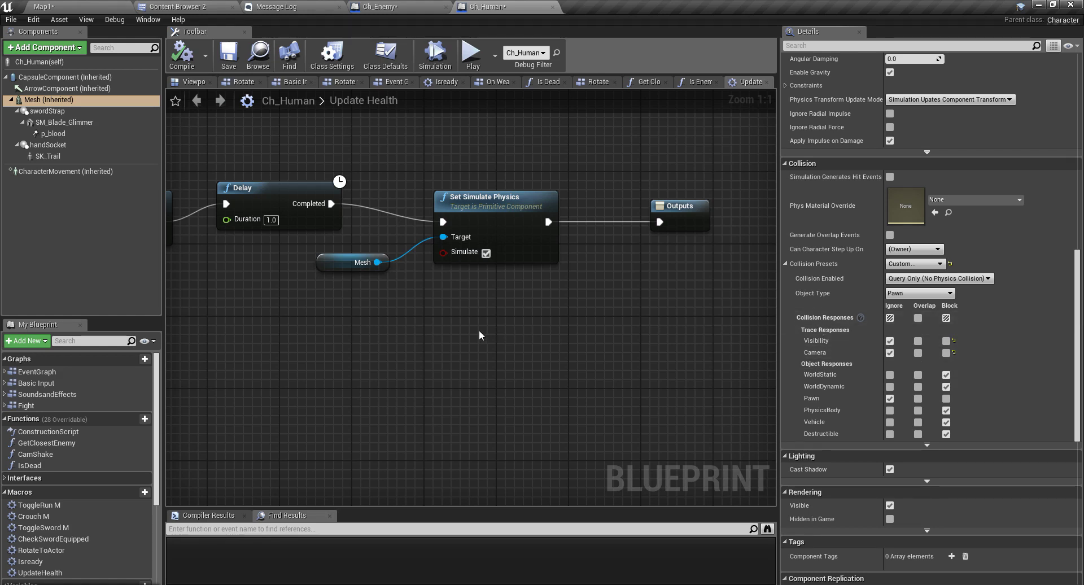
{"action": "right_click_drag", "start_coordinate": [568, 330], "coordinate": [526, 320]}
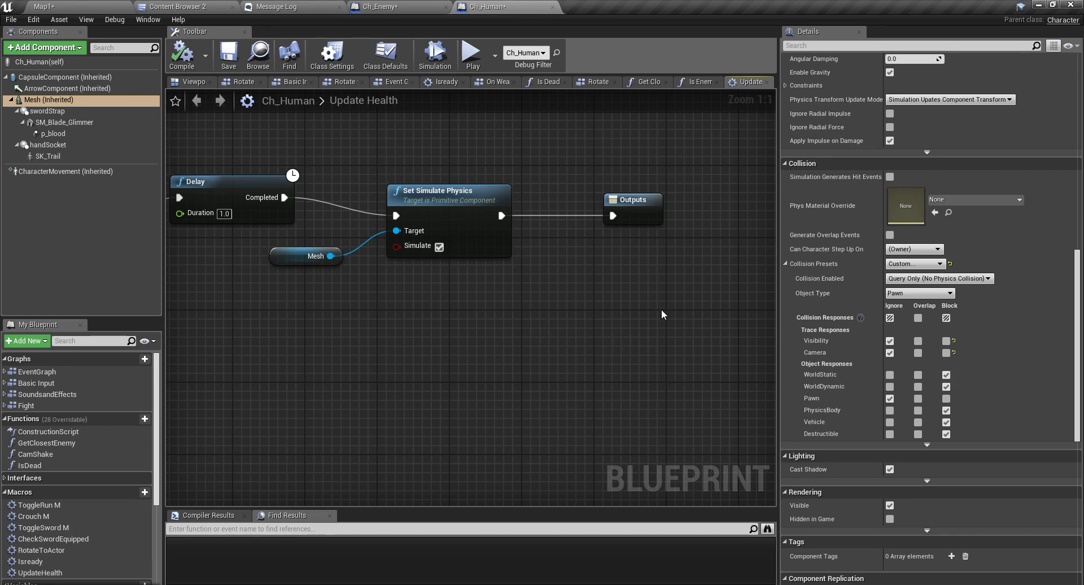
{"action": "left_click", "coordinate": [905, 294]}
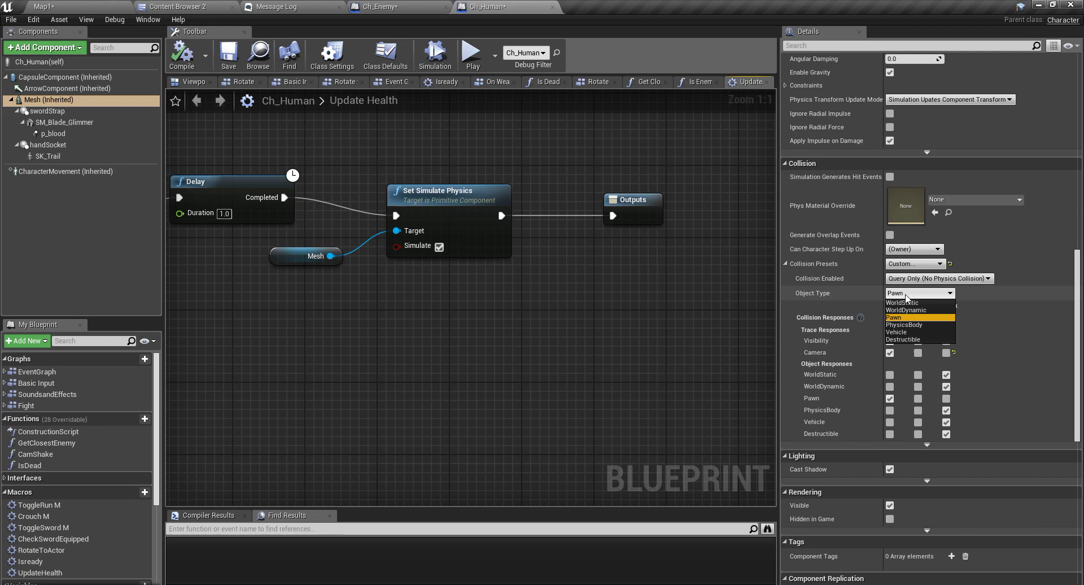
{"action": "left_click", "coordinate": [919, 265]}
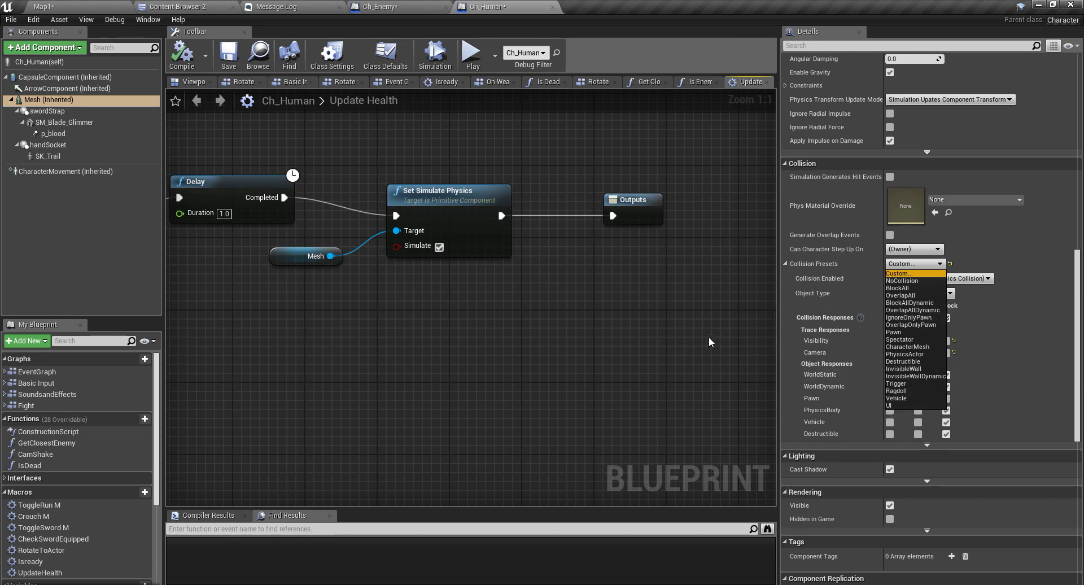
- Move the Mesh, Set Simulate Physics and Outputs nodes farther from the Delay node to make room between them
{"action": "right_click_drag", "start_coordinate": [651, 336], "coordinate": [614, 351]}
{"action": "left_click_drag", "start_coordinate": [652, 377], "coordinate": [305, 191]}
{"action": "left_click_drag", "start_coordinate": [432, 228], "coordinate": [577, 228]}
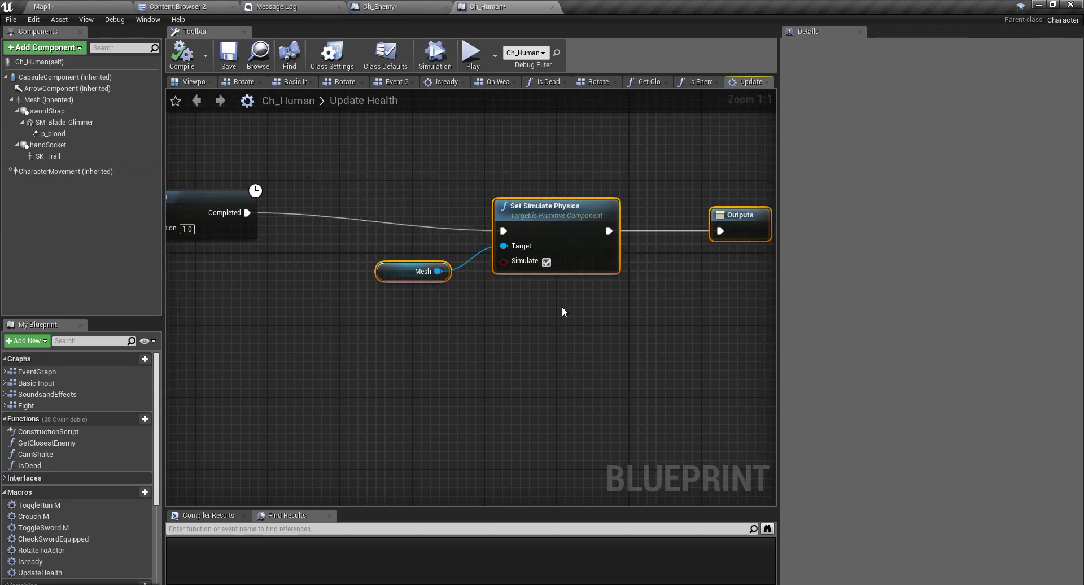
{"action": "right_click_drag", "start_coordinate": [623, 356], "coordinate": [473, 317]}
{"action": "scroll", "coordinate": [463, 318], "scroll_direction": "down", "scroll_amount": 7}
{"action": "scroll", "coordinate": [464, 318], "scroll_direction": "up", "scroll_amount": 5}
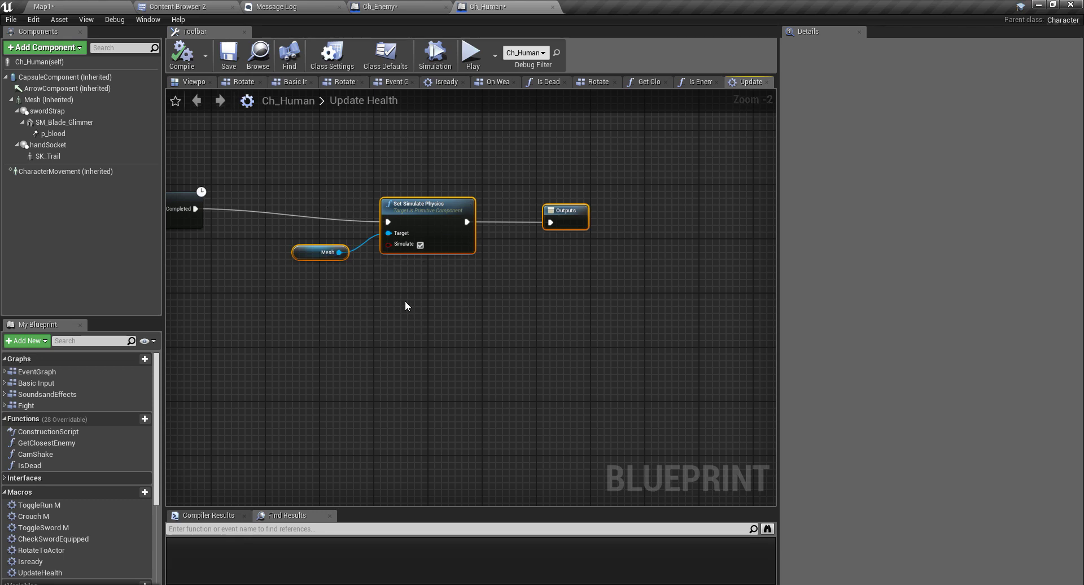
{"action": "left_click_drag", "start_coordinate": [431, 220], "coordinate": [533, 214]}
{"action": "right_click_drag", "start_coordinate": [215, 274], "coordinate": [365, 288]}
{"action": "left_click", "coordinate": [365, 286]}
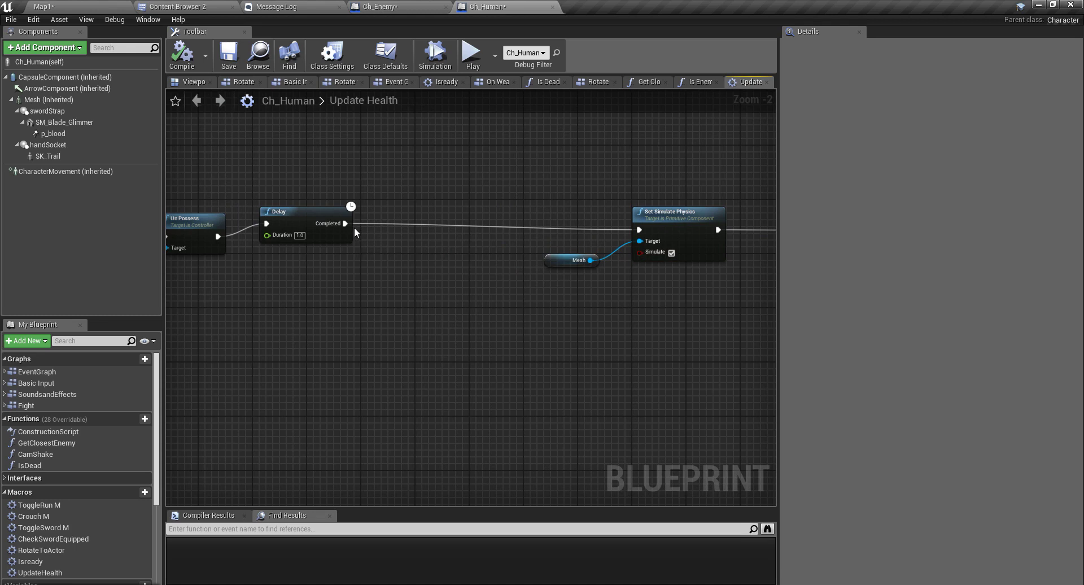
- Move the Mesh node beneath Delay, add Set Collision Profile Name targeting Mesh, and wire it between Delay and Set Simulate Physics
{"action": "left_click_drag", "start_coordinate": [557, 263], "coordinate": [381, 269]}
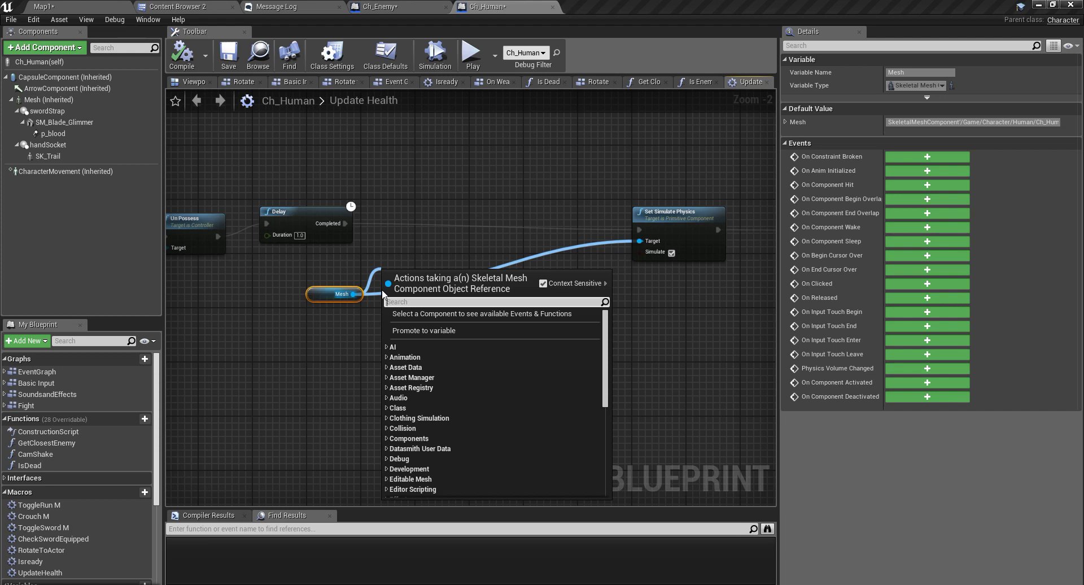
{"action": "type", "text": "set collisi"}
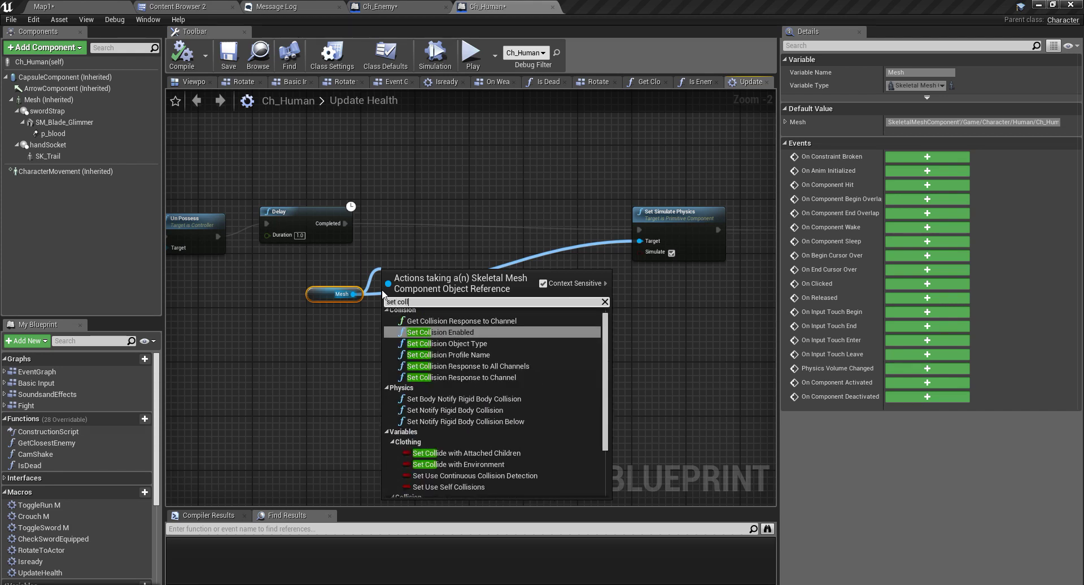
{"action": "key", "text": "Down"}
{"action": "key", "text": "Down"}
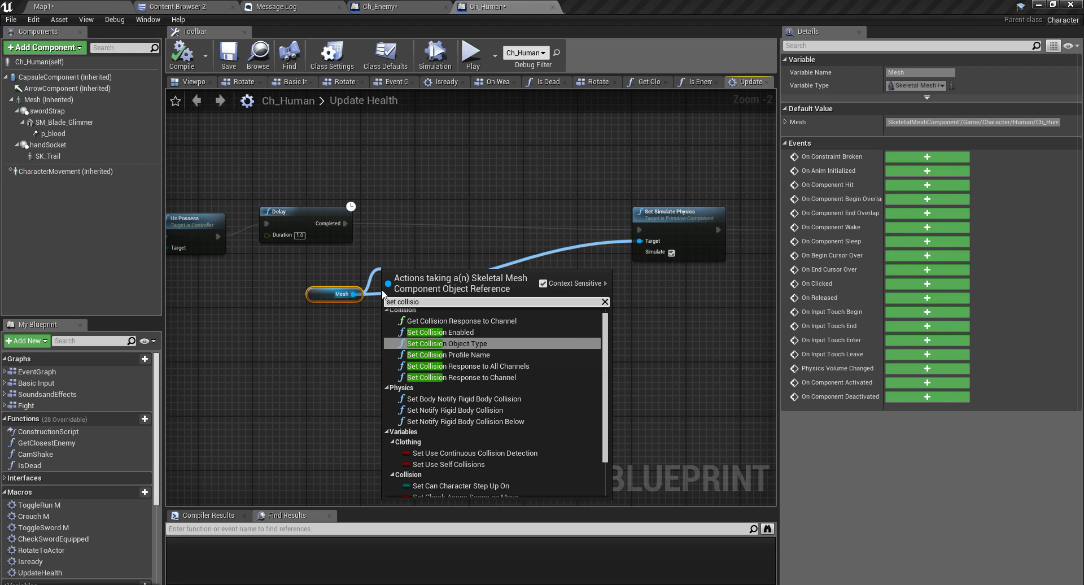
{"action": "key", "text": "Return"}
{"action": "left_click_drag", "start_coordinate": [407, 295], "coordinate": [642, 232]}
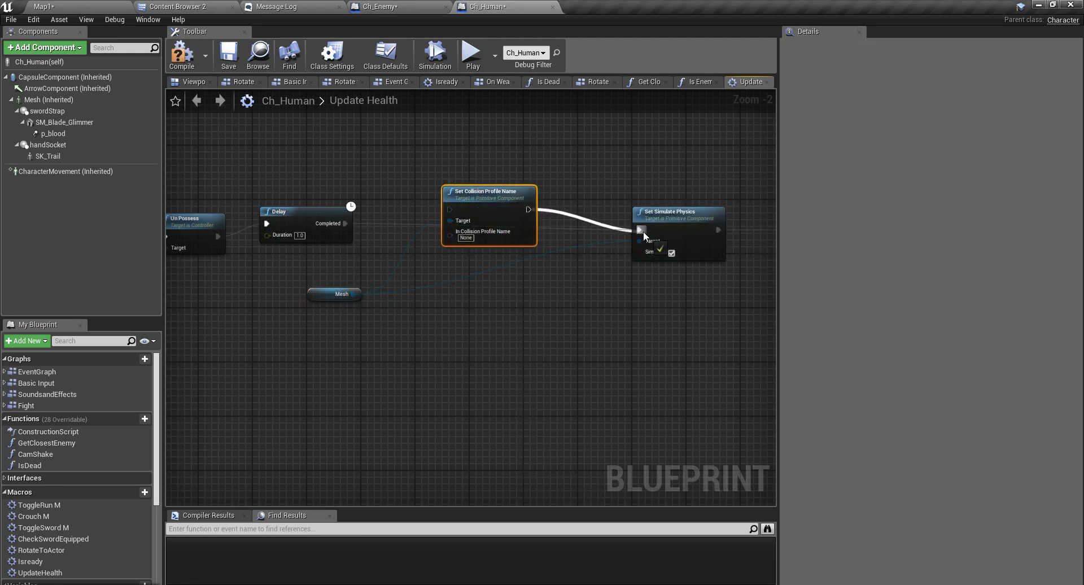
{"action": "left_click_drag", "start_coordinate": [449, 209], "coordinate": [344, 223]}
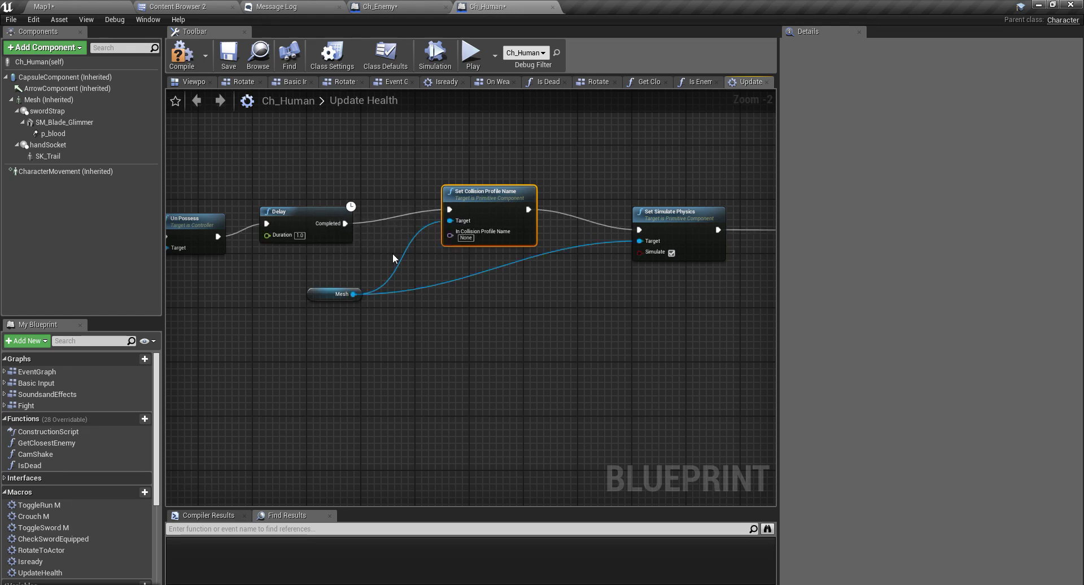
- Check the preset names in the Mesh component's collision settings and set In Collision Profile Name to Ragdoll
{"action": "left_click", "coordinate": [45, 100]}
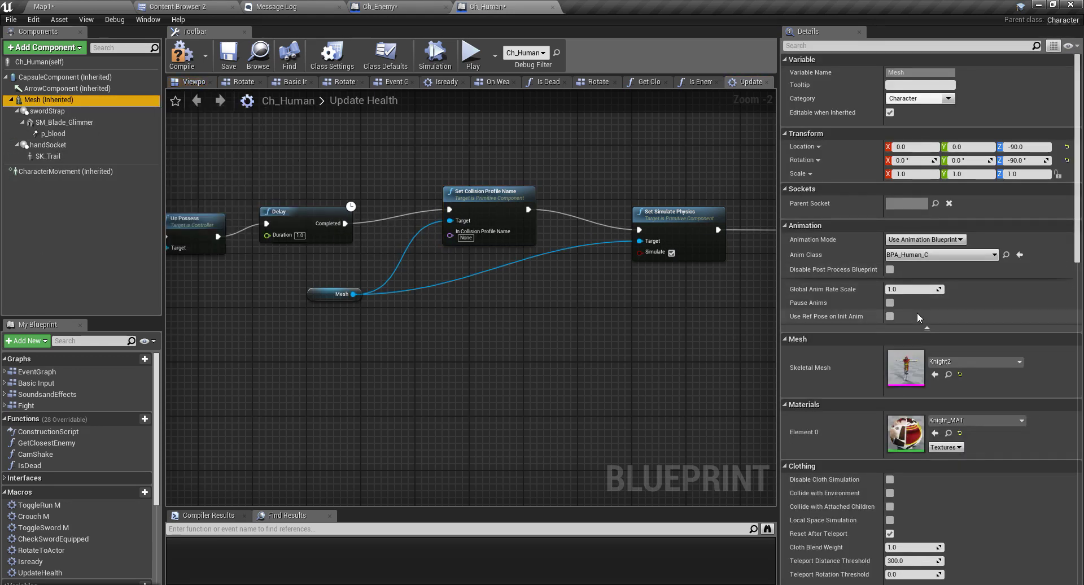
{"action": "scroll", "coordinate": [917, 313], "scroll_direction": "down", "scroll_amount": 15}
{"action": "scroll", "coordinate": [919, 341], "scroll_direction": "down", "scroll_amount": 3}
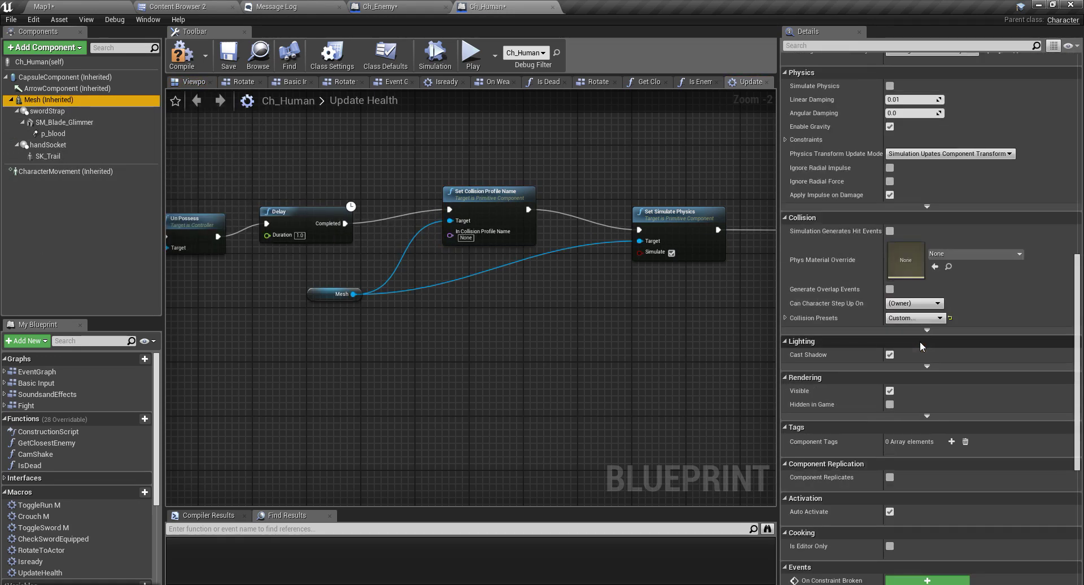
{"action": "left_click", "coordinate": [785, 317]}
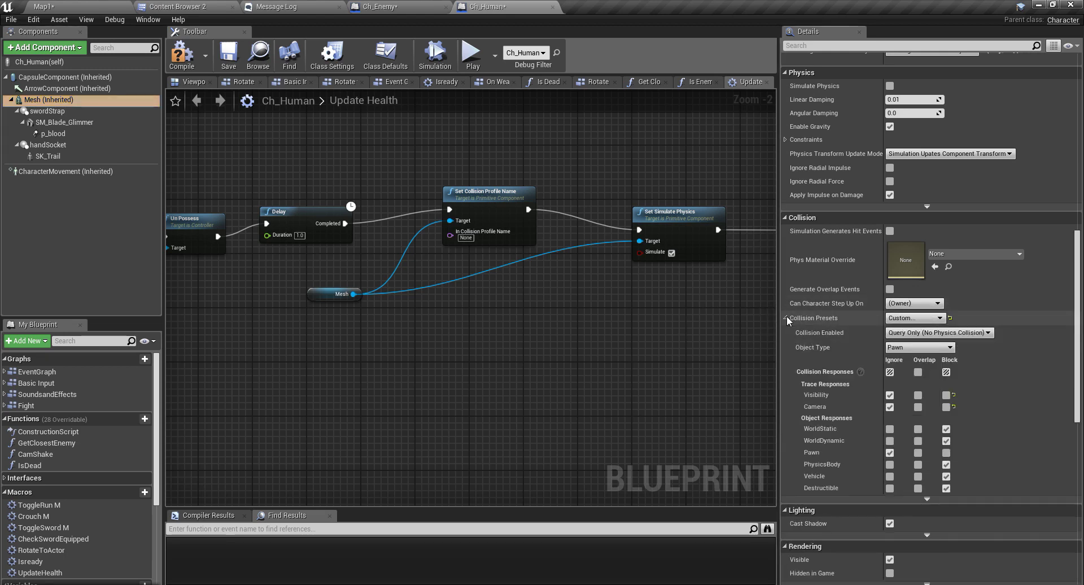
{"action": "left_click", "coordinate": [915, 332]}
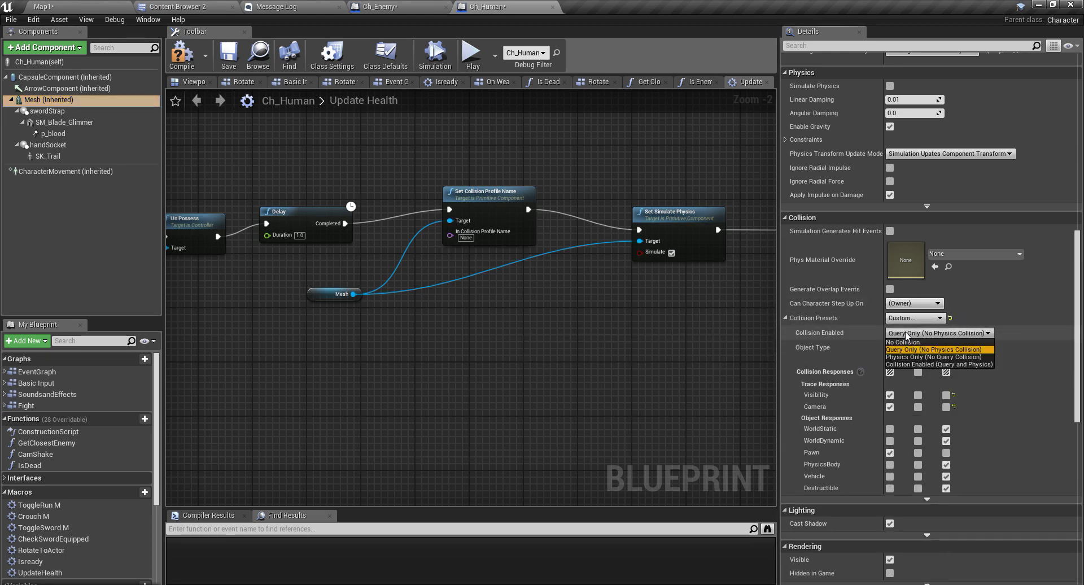
{"action": "left_click", "coordinate": [930, 320]}
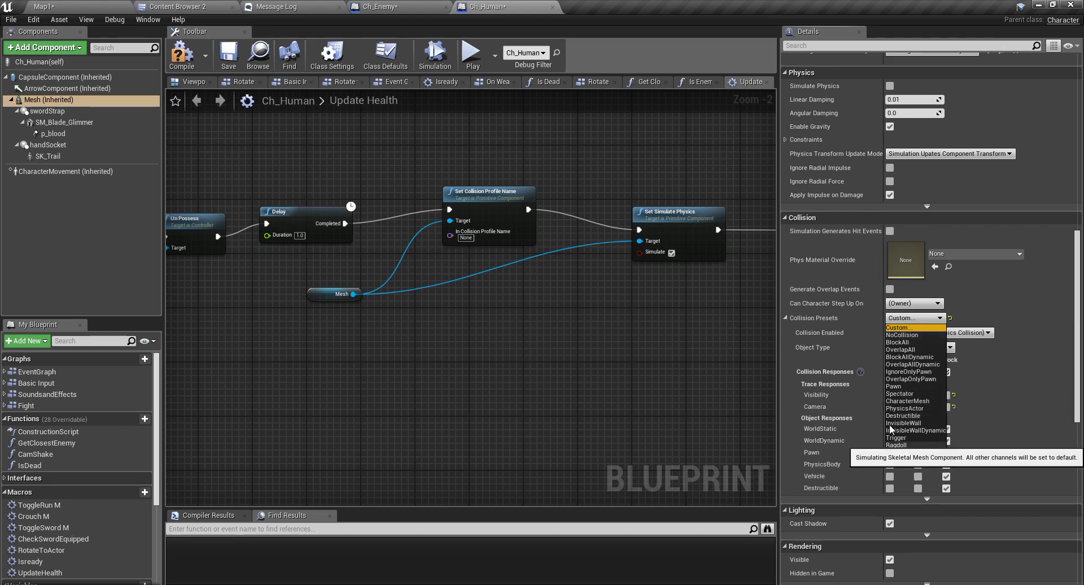
{"action": "left_click", "coordinate": [466, 237]}
{"action": "type", "text": "R"}
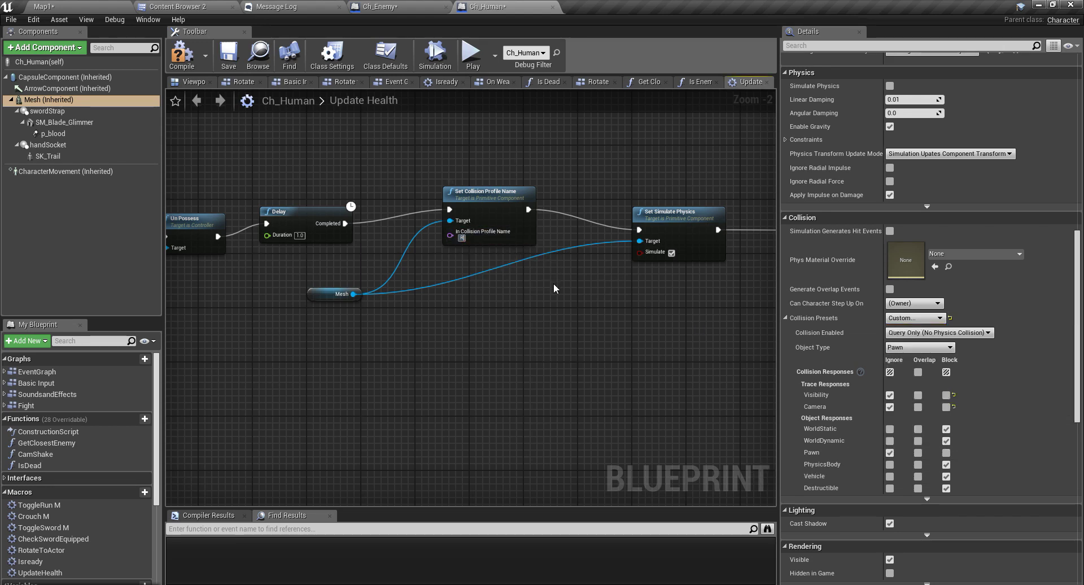
{"action": "type", "text": "agdoll"}
- Review the extended death node chain and compile the Ch_Human blueprint
{"action": "scroll", "coordinate": [505, 307], "scroll_direction": "up", "scroll_amount": 2}
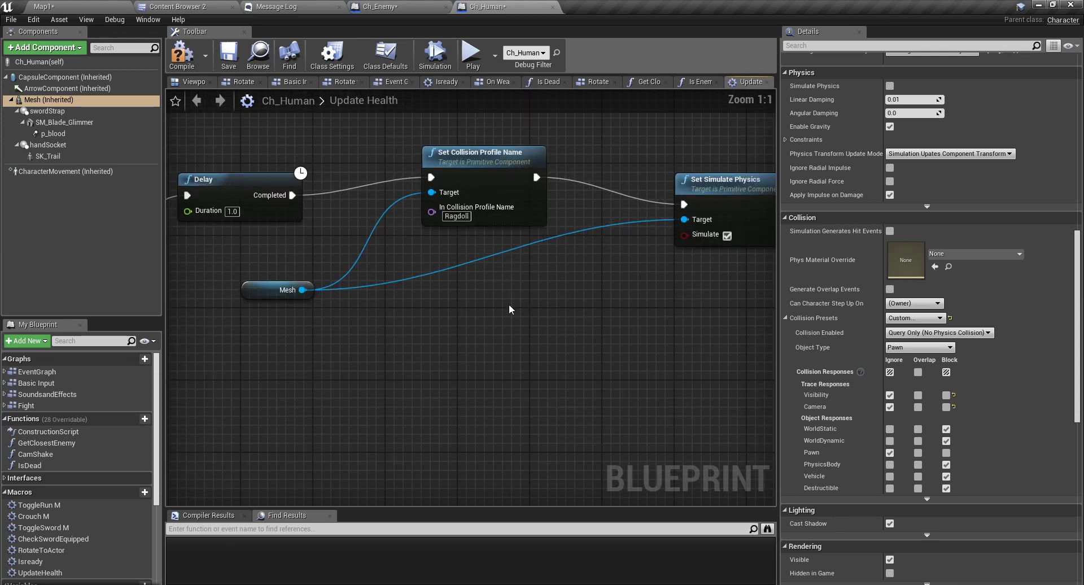
{"action": "right_click_drag", "start_coordinate": [510, 305], "coordinate": [474, 349]}
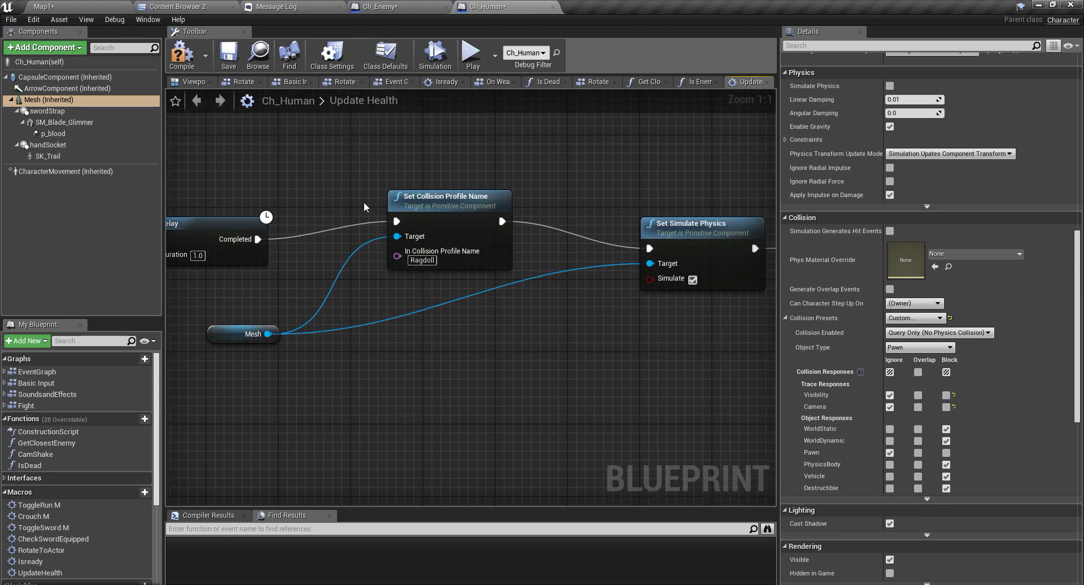
{"action": "left_click", "coordinate": [194, 61]}
{"action": "right_click_drag", "start_coordinate": [226, 164], "coordinate": [296, 162]}
- Playtest Map1 in full screen, kill the enemy, walk around its body to check the ragdoll, and leave the playtest and full screen
{"action": "left_click", "coordinate": [67, 6]}
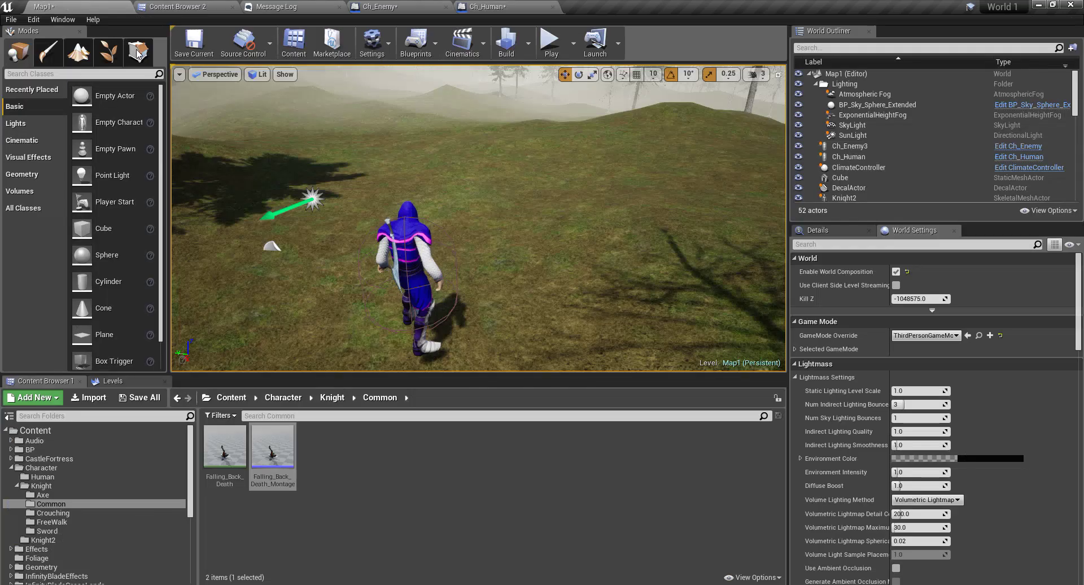
{"action": "key", "text": "F11"}
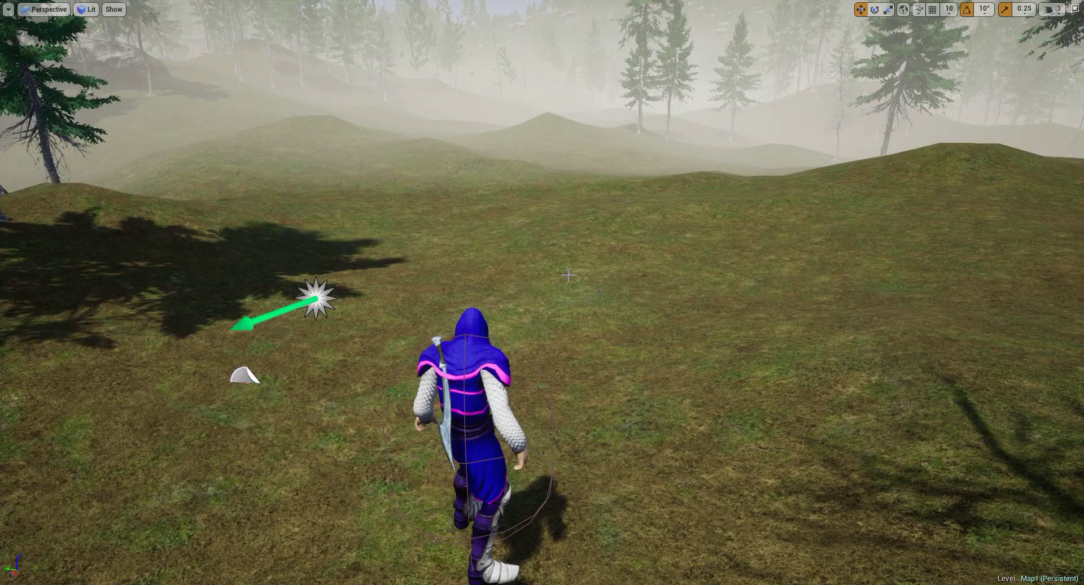
{"action": "key", "text": "alt+p"}
{"action": "left_click", "coordinate": [568, 273]}
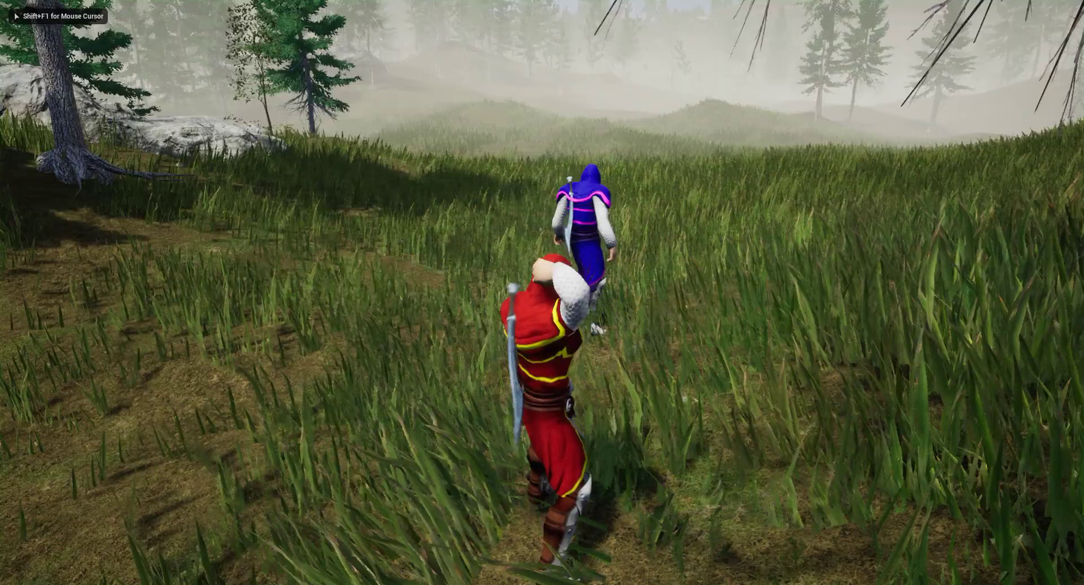
{"action": "key", "text": "w"}
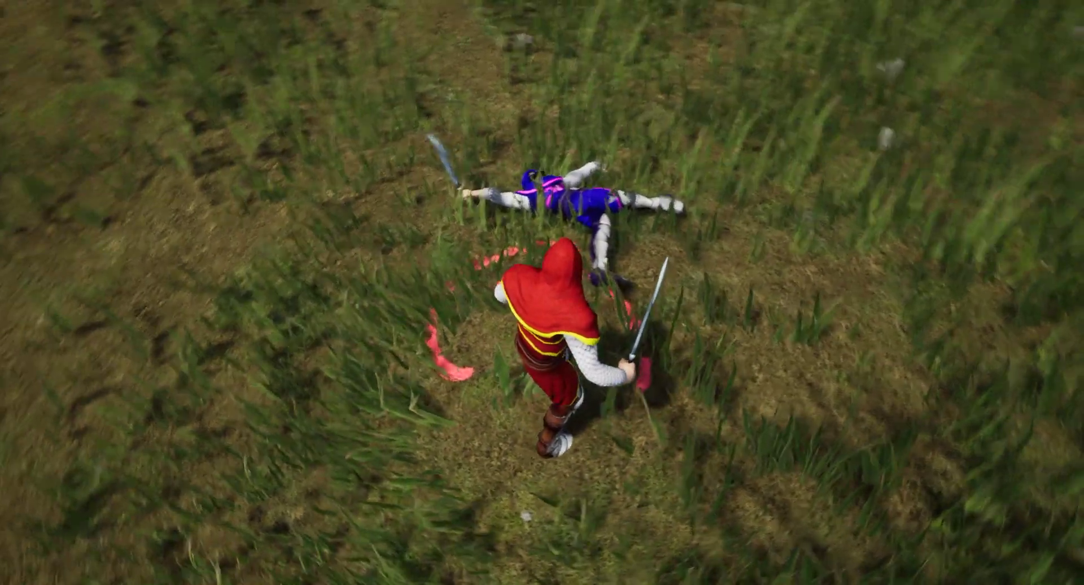
{"action": "key", "text": "w"}
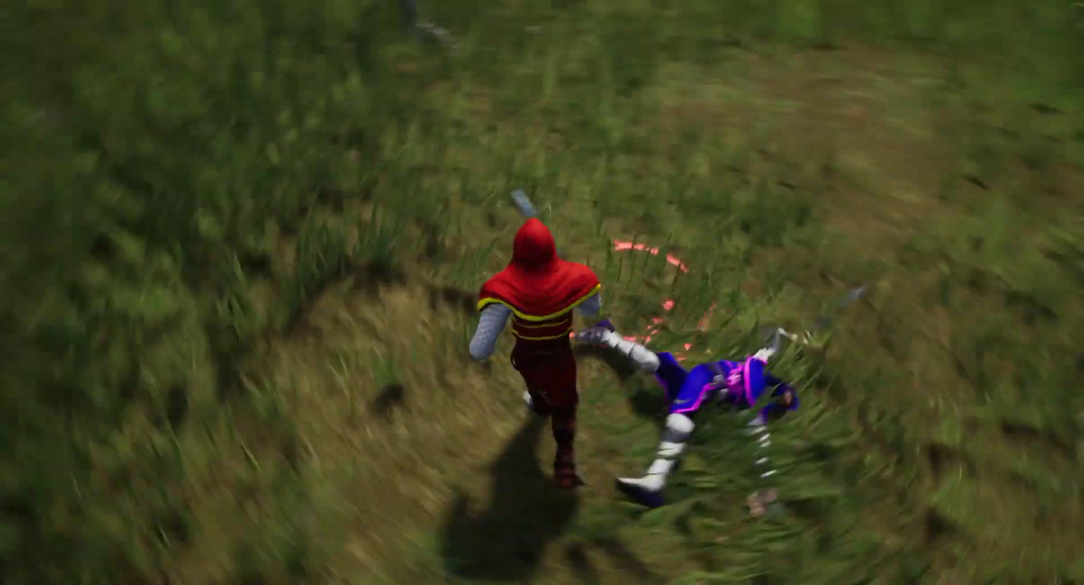
{"action": "key", "text": "w"}
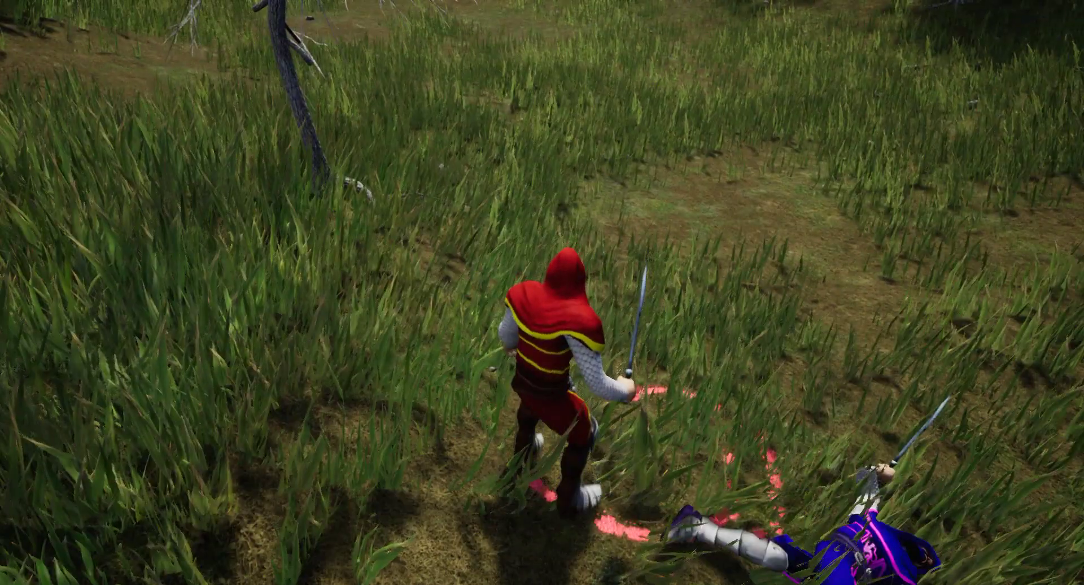
{"action": "key", "text": "Escape"}
{"action": "right_click_drag", "start_coordinate": [984, 311], "coordinate": [793, 262]}
{"action": "key", "text": "F11"}
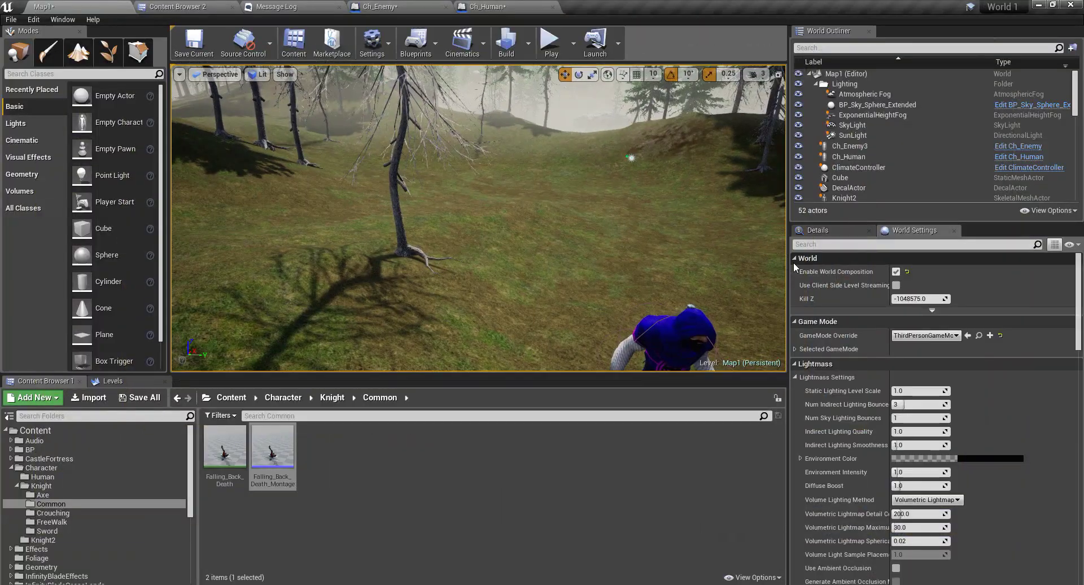
- In Ch_Enemy, turn off Hidden in Game for the CapsuleComponent, widening the details area, and compile the blueprint
{"action": "left_click", "coordinate": [379, 7]}
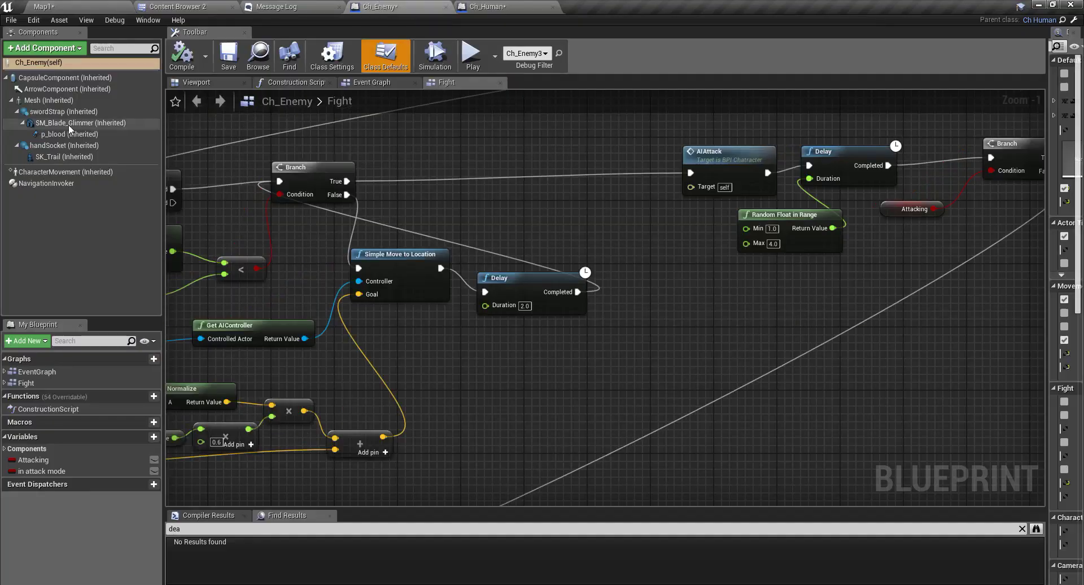
{"action": "left_click", "coordinate": [187, 82]}
{"action": "left_click", "coordinate": [47, 79]}
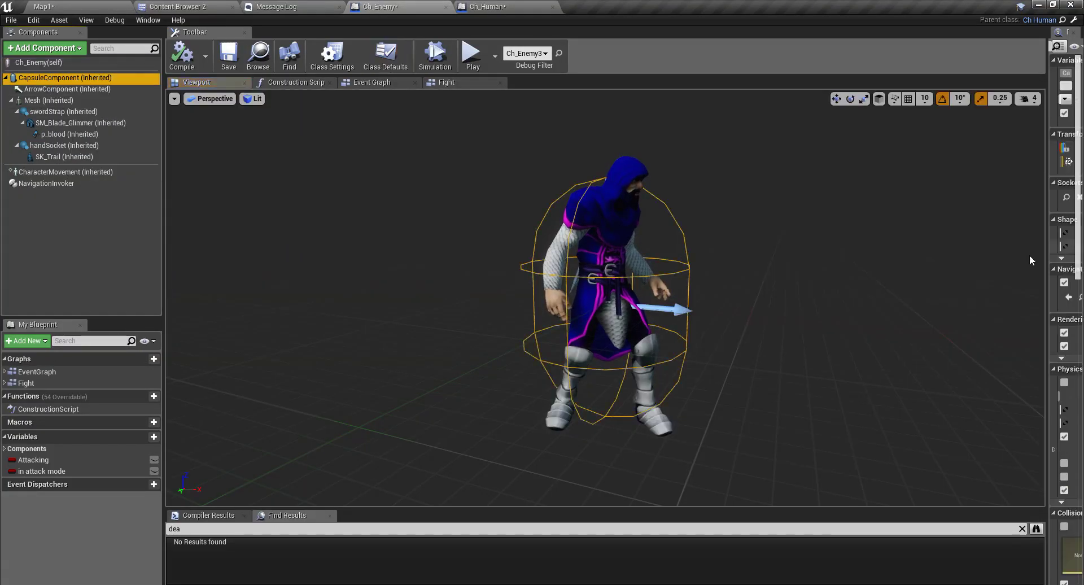
{"action": "left_click_drag", "start_coordinate": [1047, 244], "coordinate": [776, 244]}
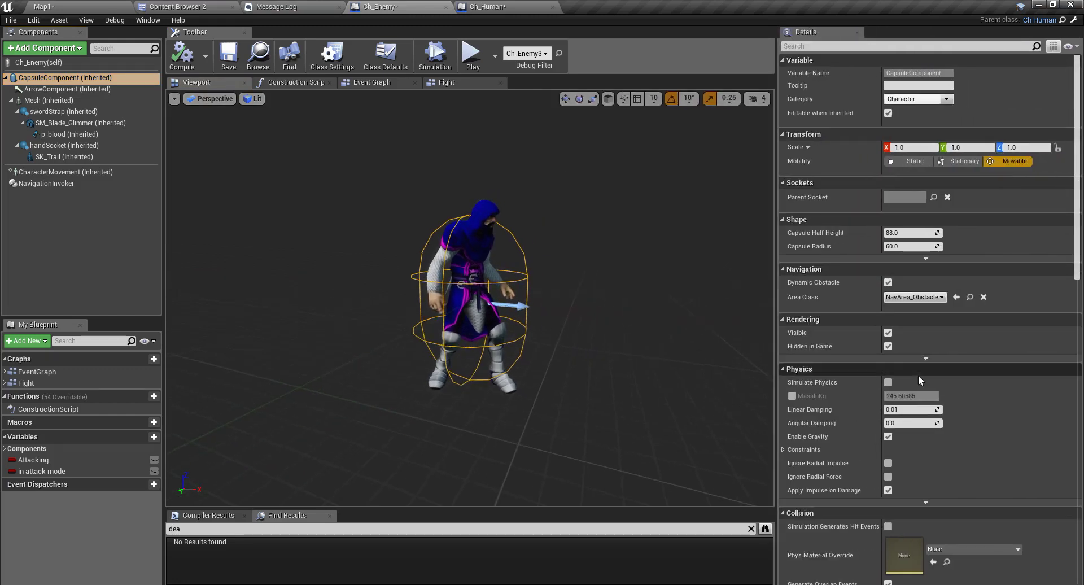
{"action": "left_click", "coordinate": [888, 347]}
{"action": "left_click", "coordinate": [181, 54]}
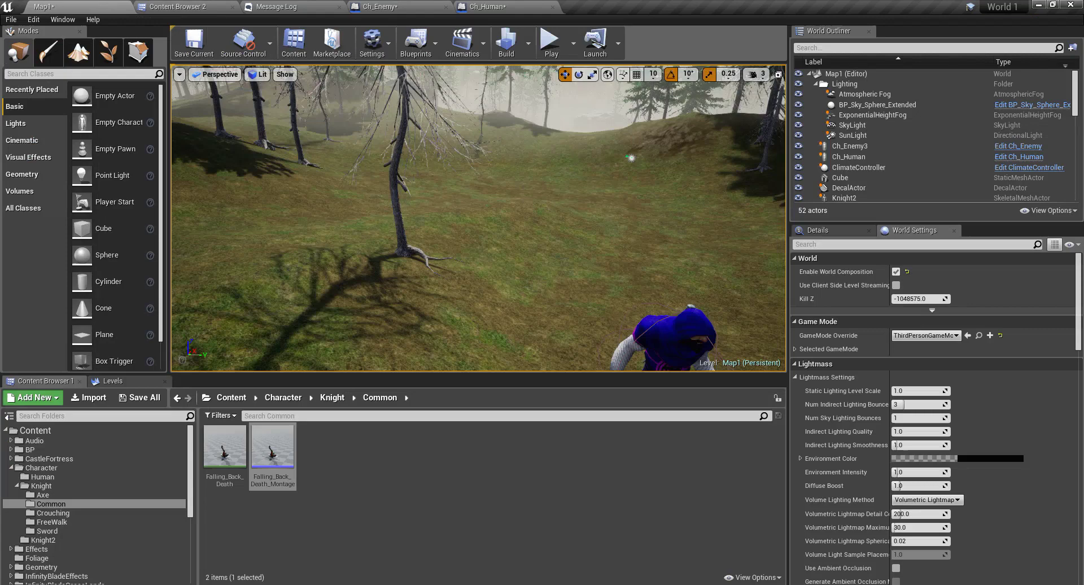
- Playtest Map1 in full screen, kill the enemy and check the capsule around the body, and leave the playtest and full screen
{"action": "right_click_drag", "start_coordinate": [552, 210], "coordinate": [621, 286]}
{"action": "key", "text": "F11"}
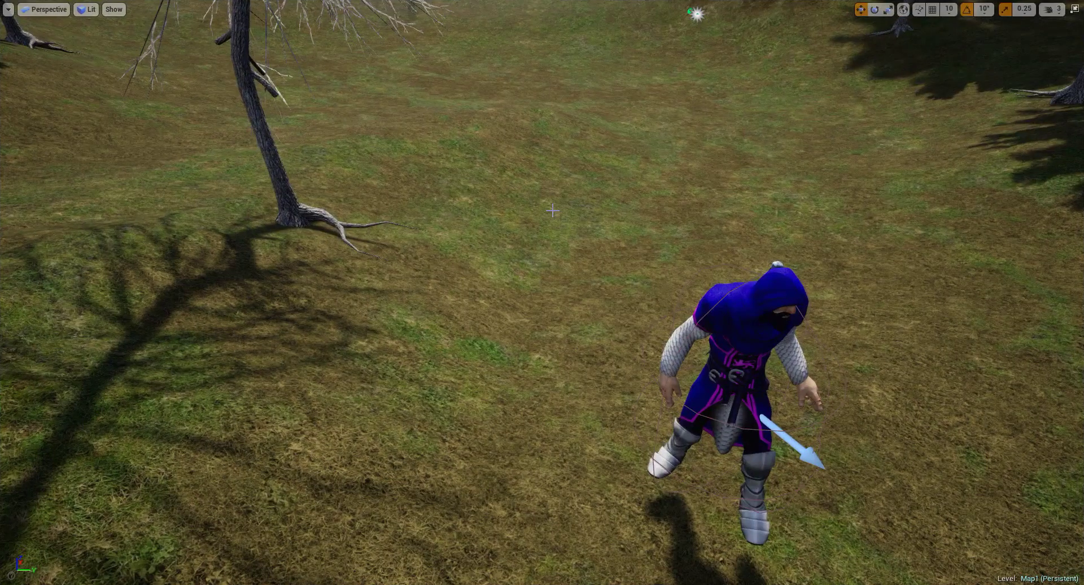
{"action": "key", "text": "alt+p"}
{"action": "left_click", "coordinate": [555, 200]}
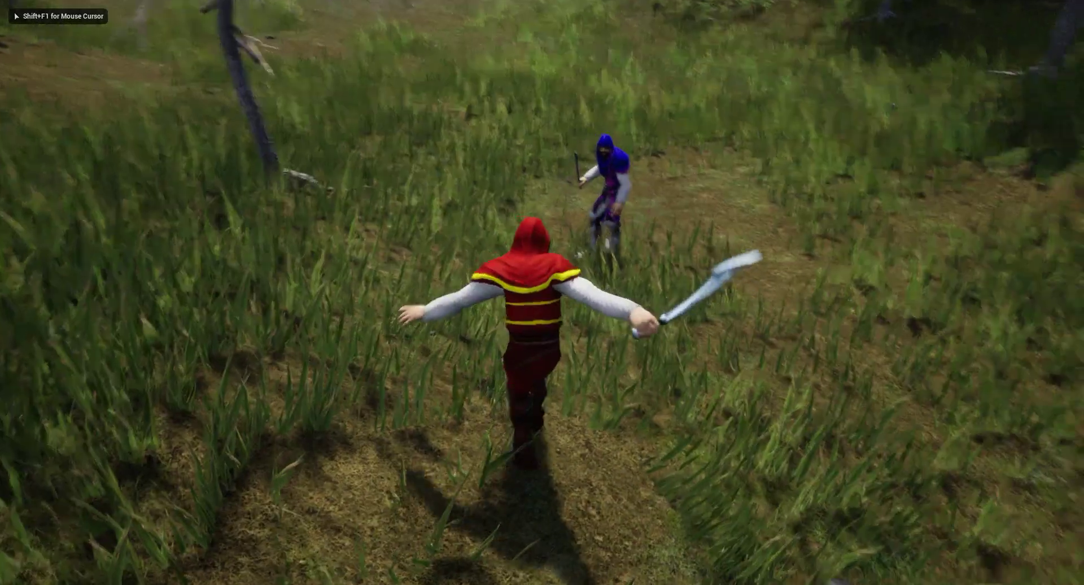
{"action": "key", "text": "w"}
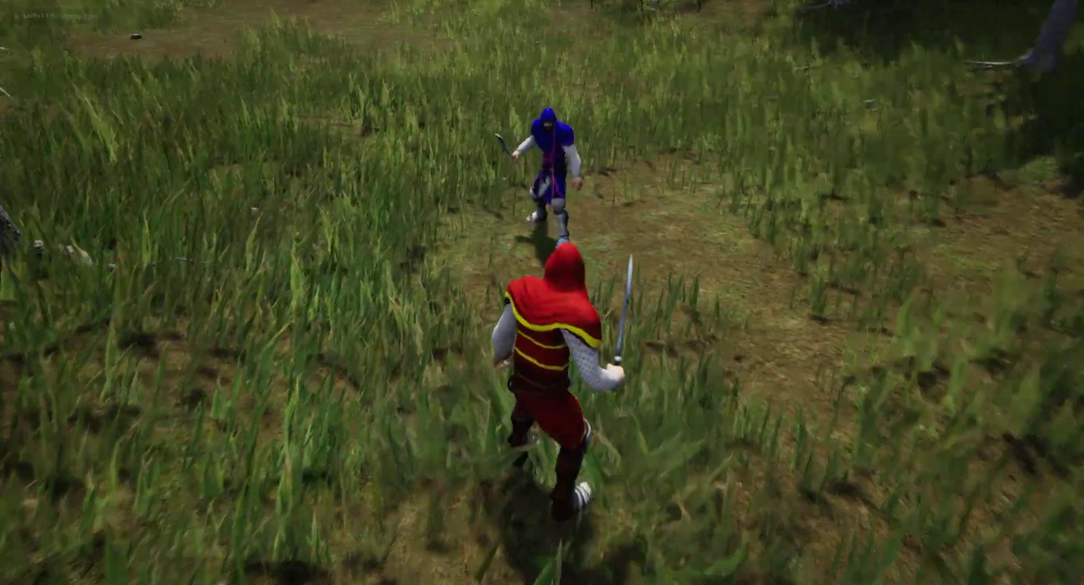
{"action": "key", "text": "w"}
{"action": "key", "text": "w"}
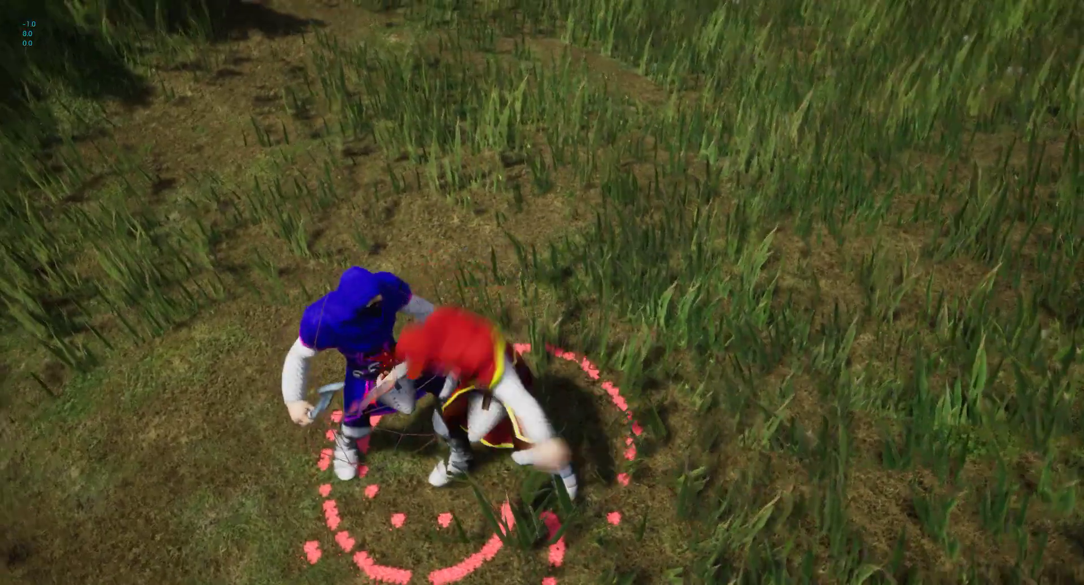
{"action": "key", "text": "a"}
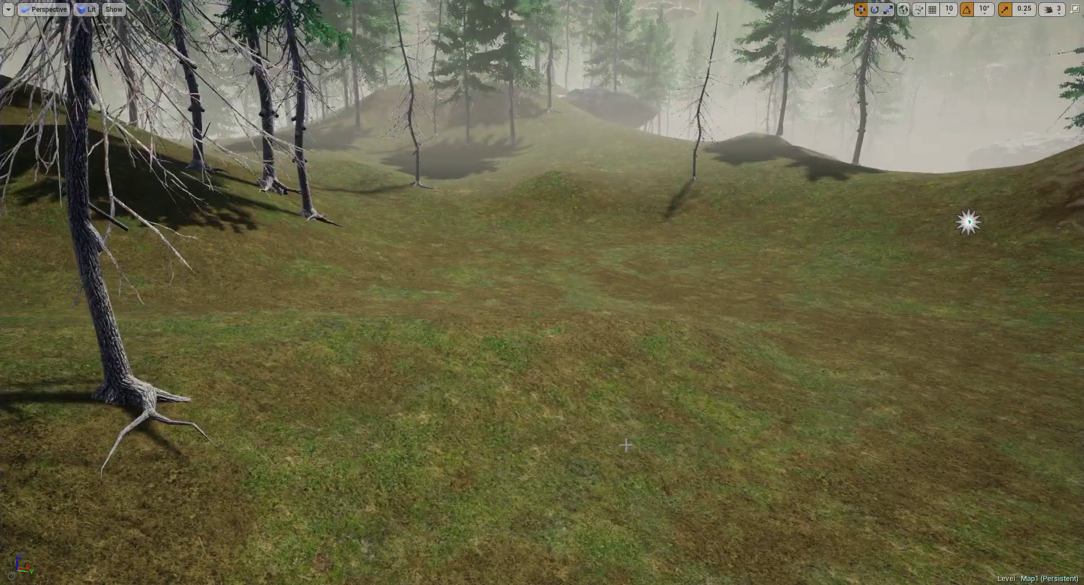
{"action": "key", "text": "F11"}
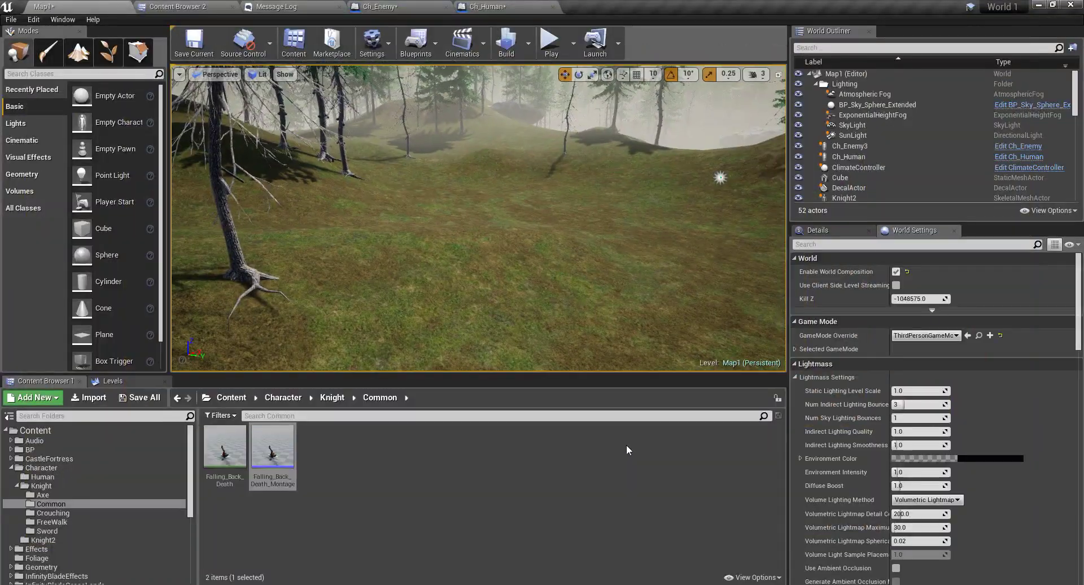
- Add a Capsule Component reference below Set Simulate Physics in Ch_Human's Update Health macro
{"action": "left_click", "coordinate": [494, 6]}
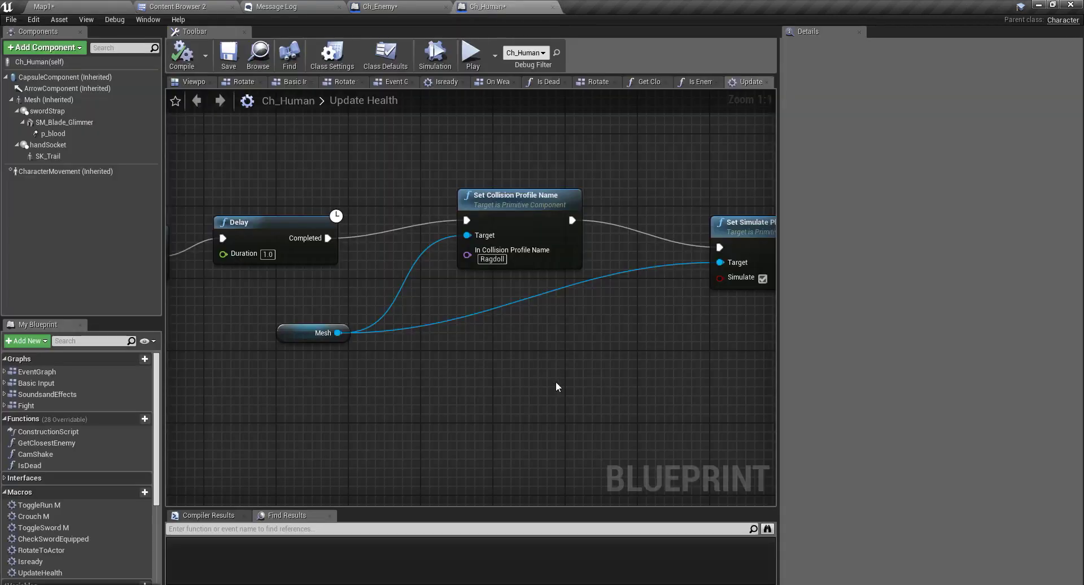
{"action": "right_click_drag", "start_coordinate": [556, 387], "coordinate": [314, 341]}
{"action": "scroll", "coordinate": [314, 341], "scroll_direction": "down", "scroll_amount": 3}
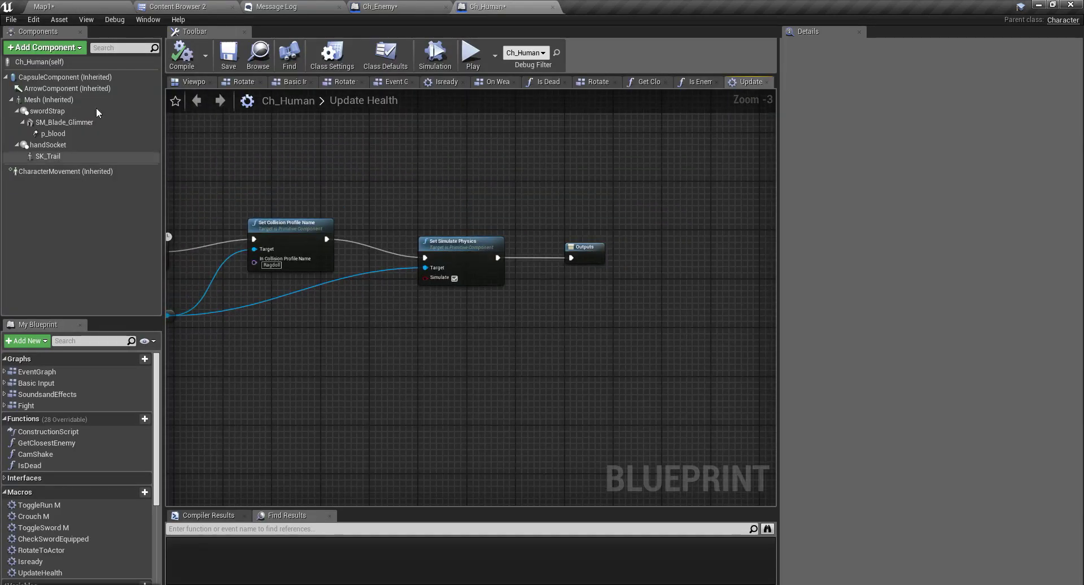
{"action": "left_click_drag", "start_coordinate": [56, 76], "coordinate": [473, 316]}
{"action": "right_click_drag", "start_coordinate": [574, 357], "coordinate": [422, 380]}
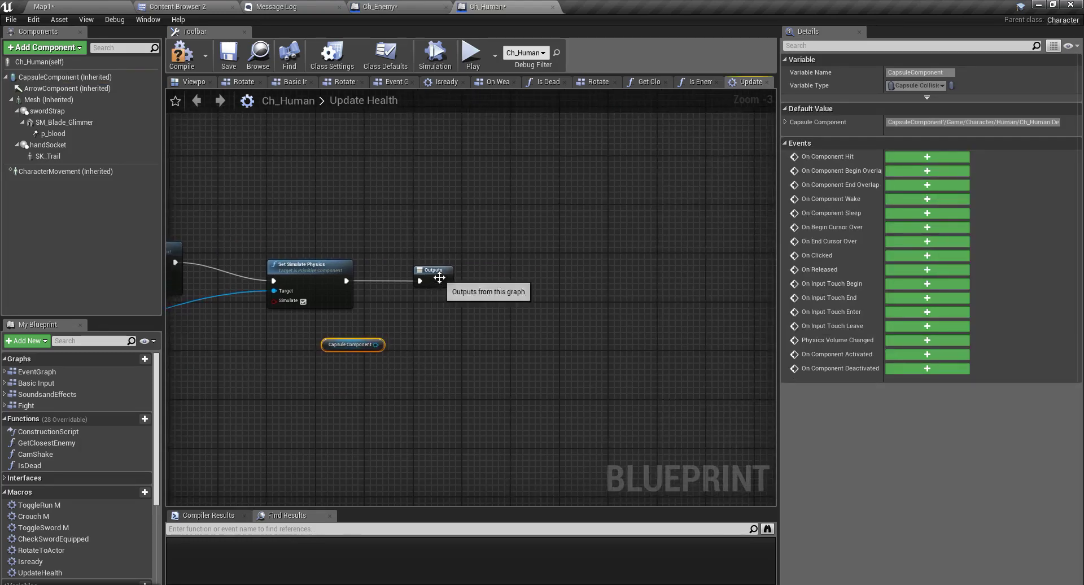
- Make room before the Outputs node and add a Set Collision Enabled node that targets the Capsule Component
{"action": "left_click_drag", "start_coordinate": [434, 276], "coordinate": [613, 288]}
{"action": "left_click_drag", "start_coordinate": [375, 344], "coordinate": [400, 363]}
{"action": "type", "text": "c"}
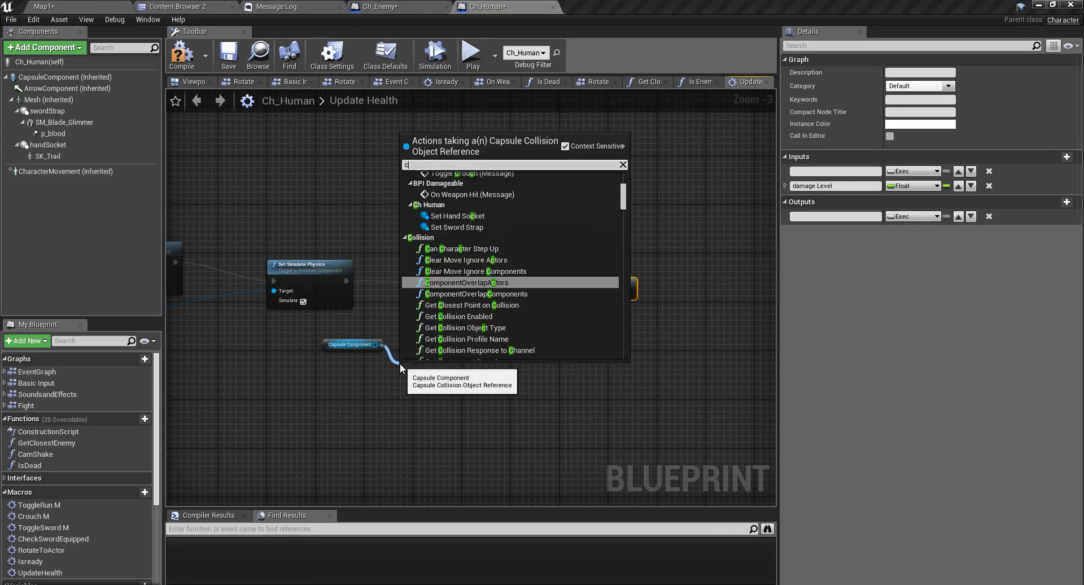
{"action": "type", "text": "ollisio"}
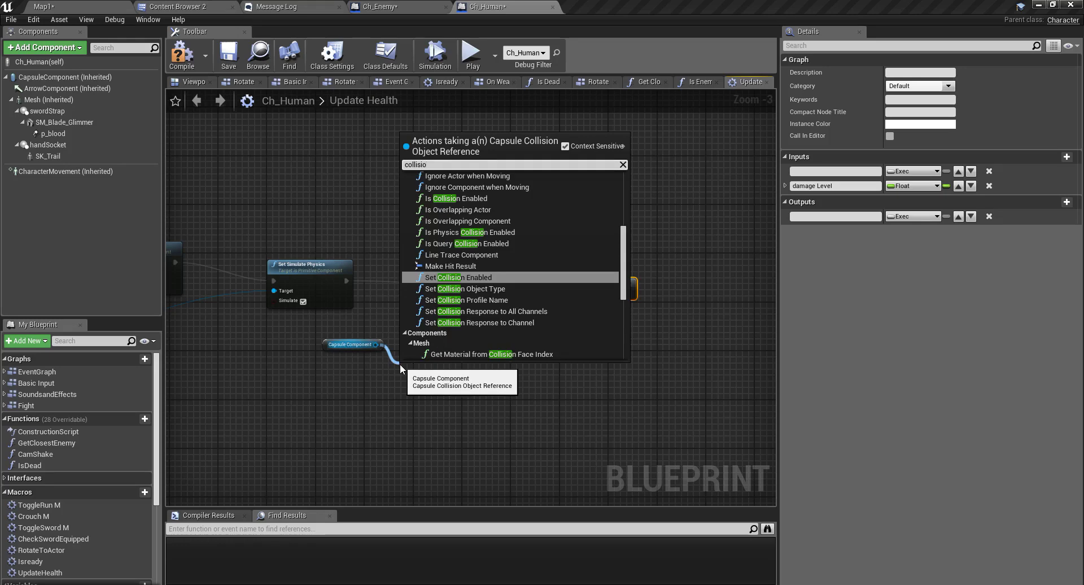
{"action": "key", "text": "Return"}
- Wire Set Collision Enabled, with New Type No Collision, between Set Simulate Physics and Outputs, and compile Ch_Human
{"action": "left_click_drag", "start_coordinate": [454, 372], "coordinate": [603, 293]}
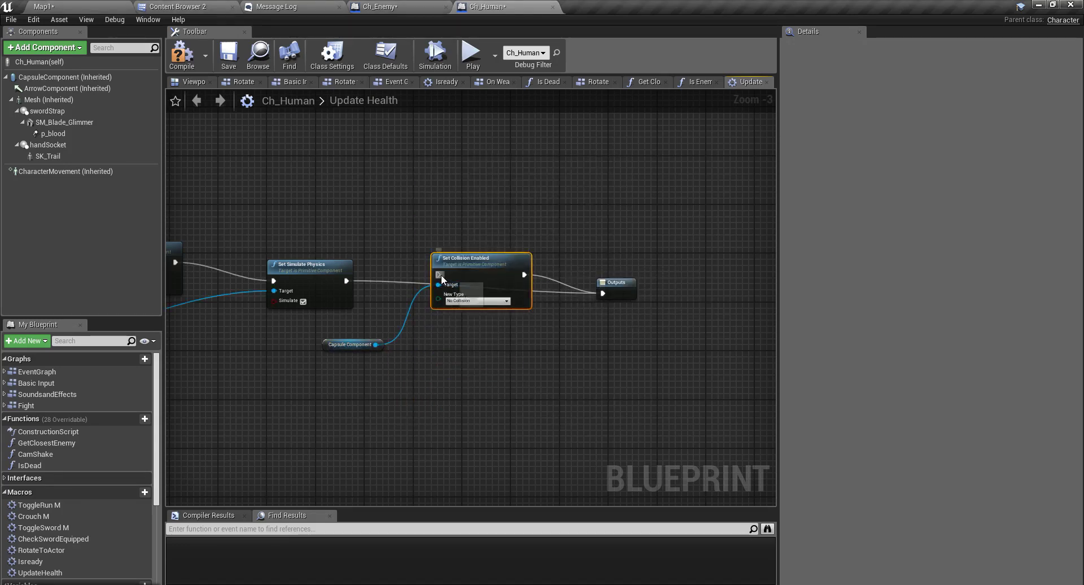
{"action": "left_click_drag", "start_coordinate": [441, 276], "coordinate": [345, 280]}
{"action": "scroll", "coordinate": [446, 336], "scroll_direction": "up", "scroll_amount": 3}
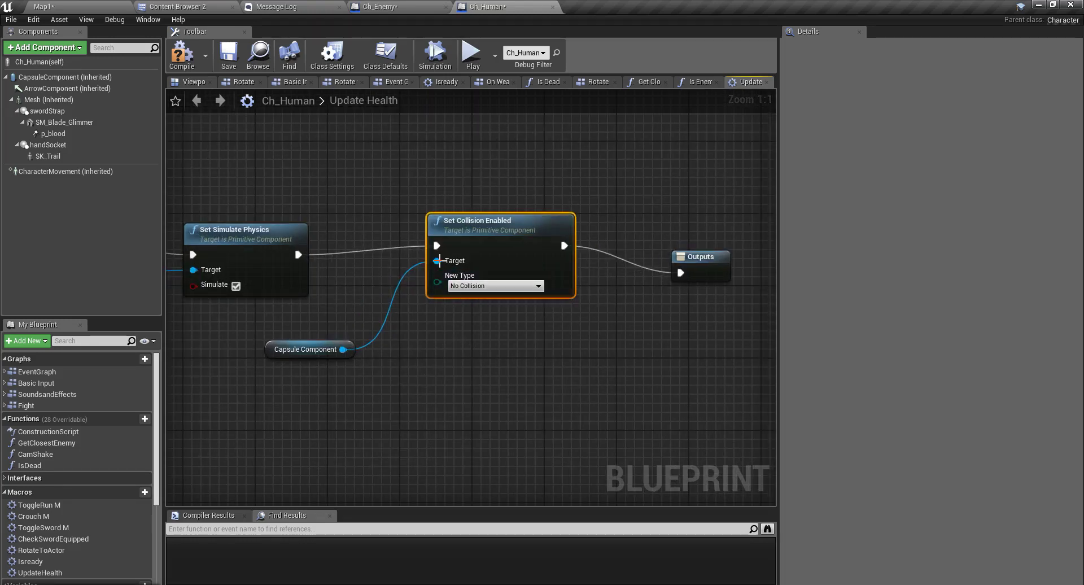
{"action": "left_click", "coordinate": [186, 54]}
- Playtest Map1 in full screen again, kill the enemy, walk over its body to test the collision, and leave the playtest and full screen
{"action": "left_click", "coordinate": [82, 5]}
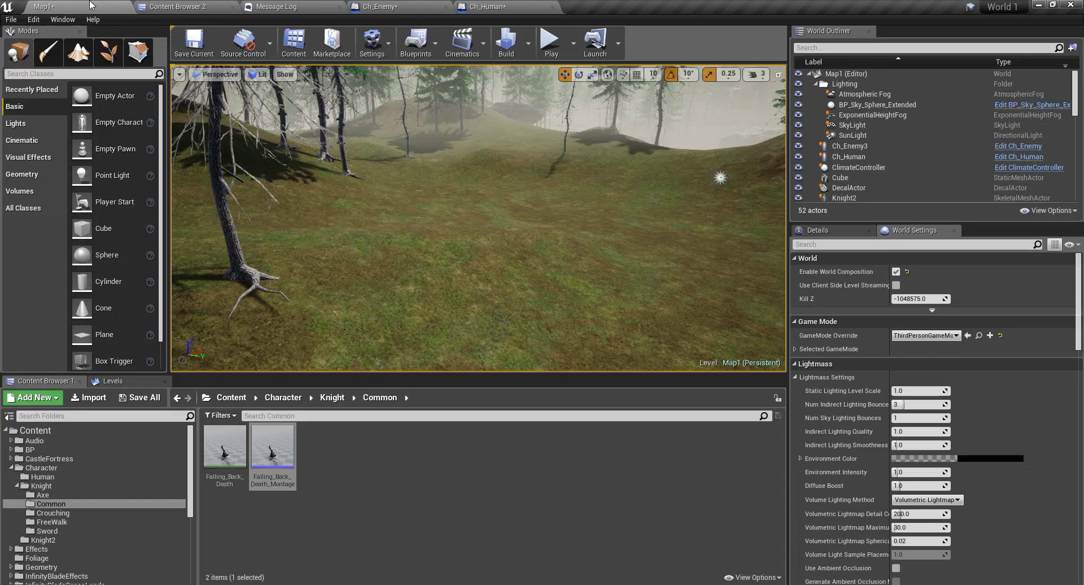
{"action": "right_click_drag", "start_coordinate": [720, 179], "coordinate": [477, 201]}
{"action": "key", "text": "F11"}
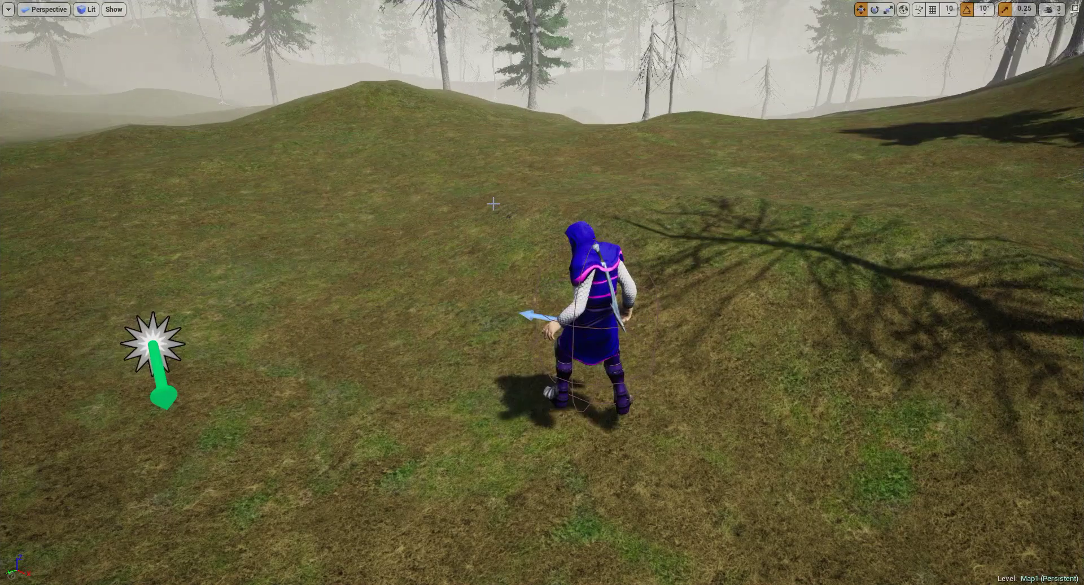
{"action": "key", "text": "alt+p"}
{"action": "key", "text": "w"}
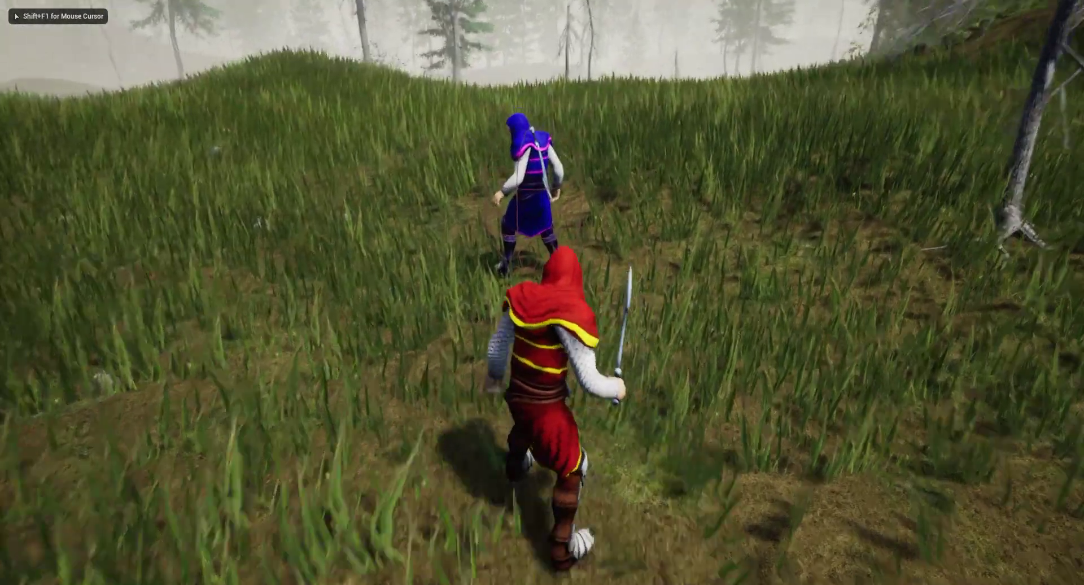
{"action": "key", "text": "w"}
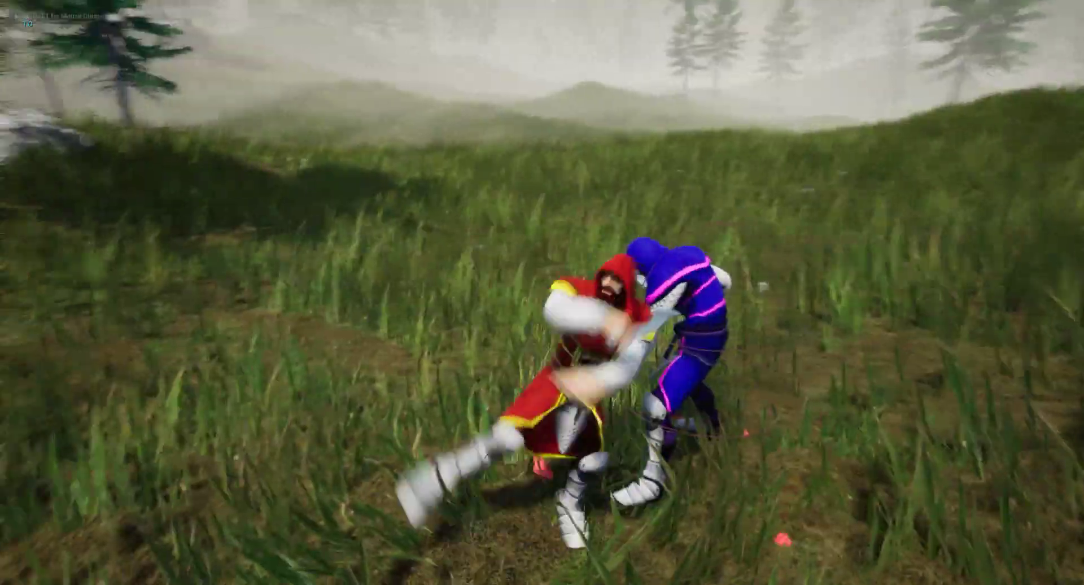
{"action": "left_click", "coordinate": [542, 292]}
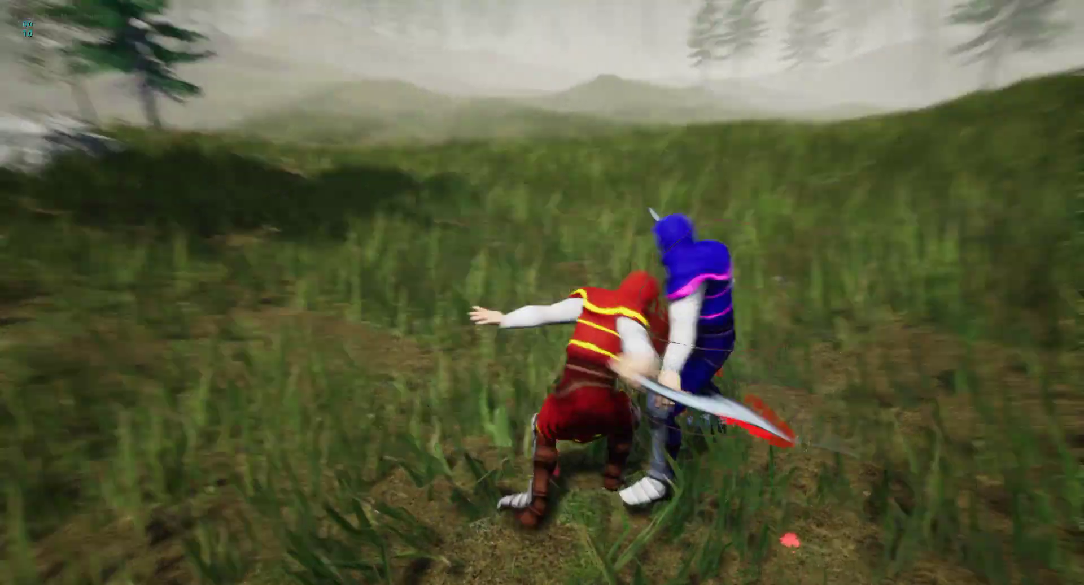
{"action": "left_click", "coordinate": [542, 293]}
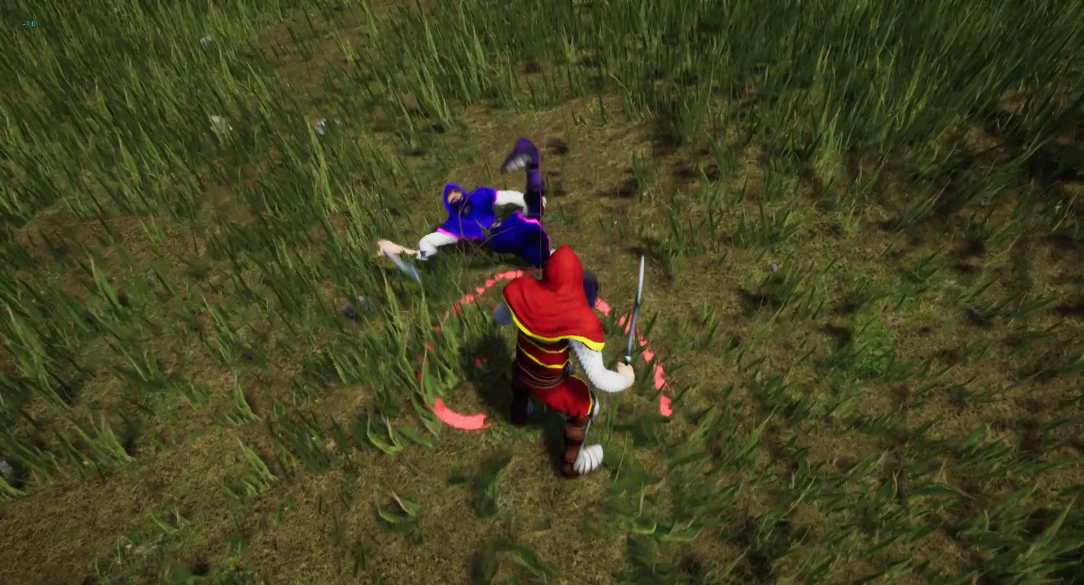
{"action": "key", "text": "w"}
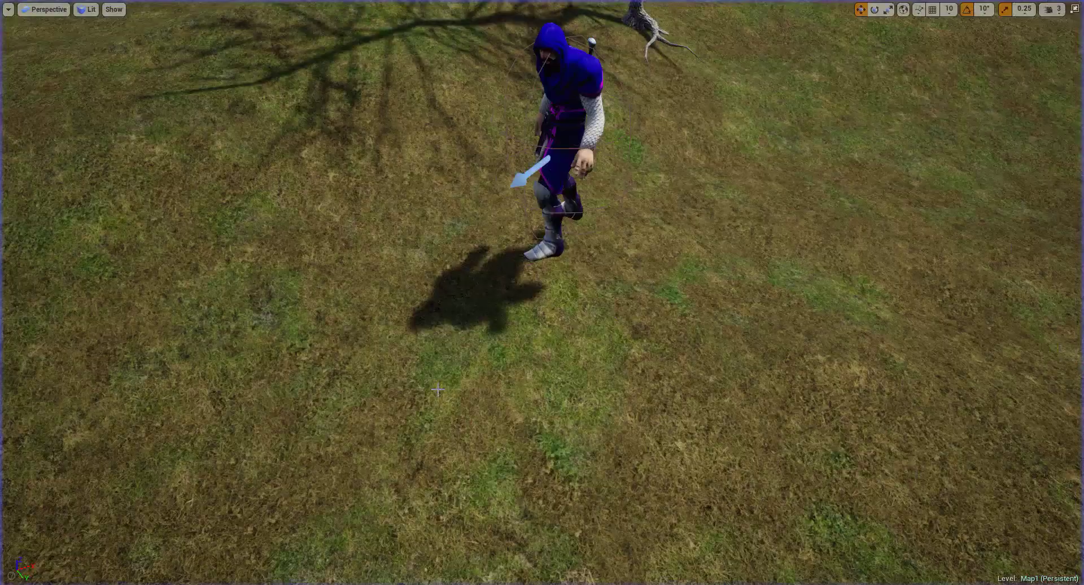
{"action": "key", "text": "F11"}
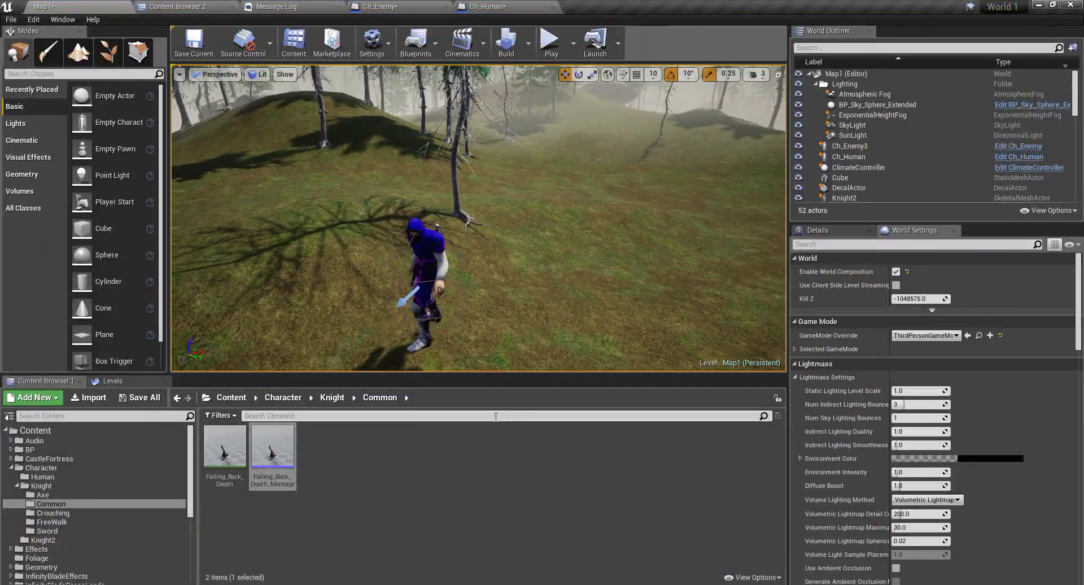
- Open the Knight2 skeletal mesh used by Ch_Human's Mesh component, then its physics asset, and place that asset after the Knight2 editor
{"action": "left_click", "coordinate": [424, 246]}
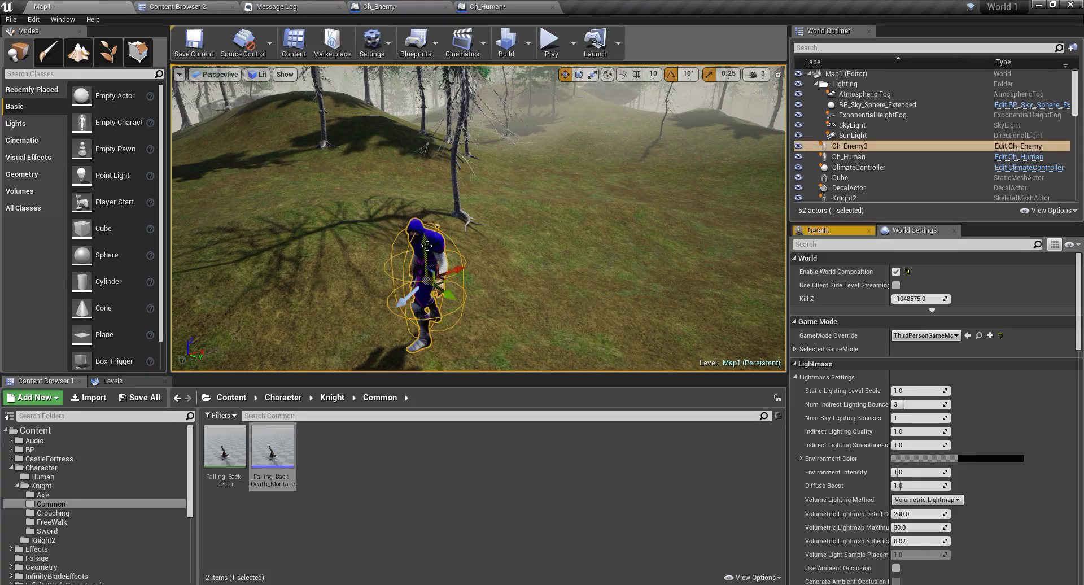
{"action": "left_click", "coordinate": [486, 7]}
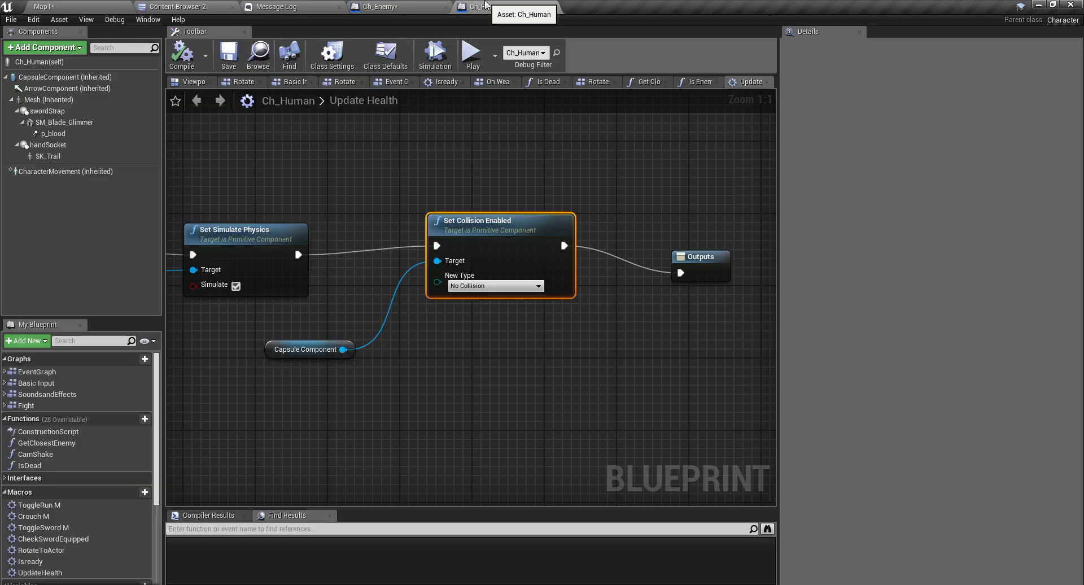
{"action": "left_click", "coordinate": [49, 99]}
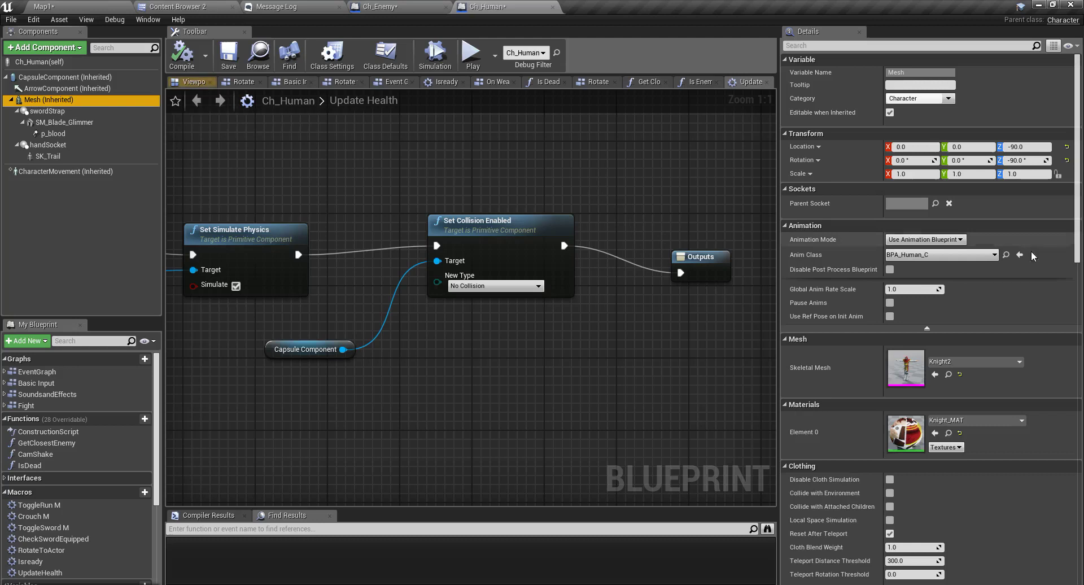
{"action": "double_click", "coordinate": [917, 364]}
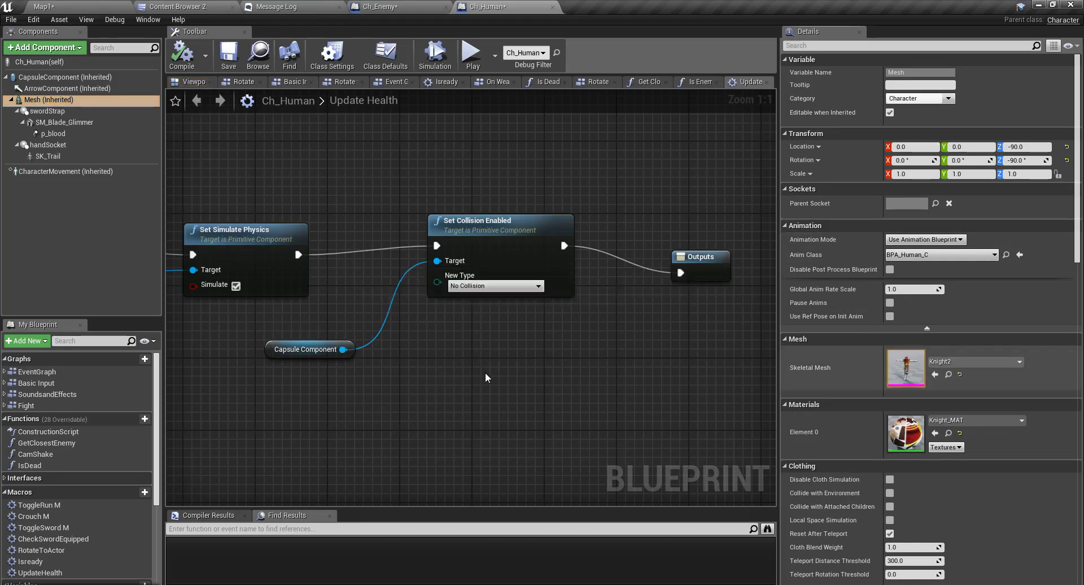
{"action": "scroll", "coordinate": [110, 288], "scroll_direction": "down", "scroll_amount": 3}
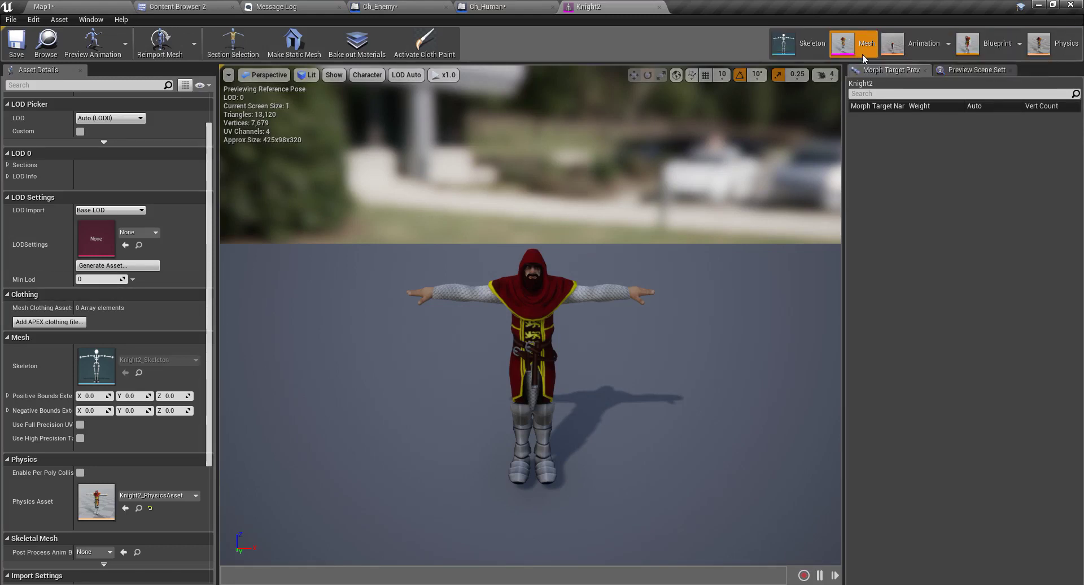
{"action": "left_click", "coordinate": [1054, 48]}
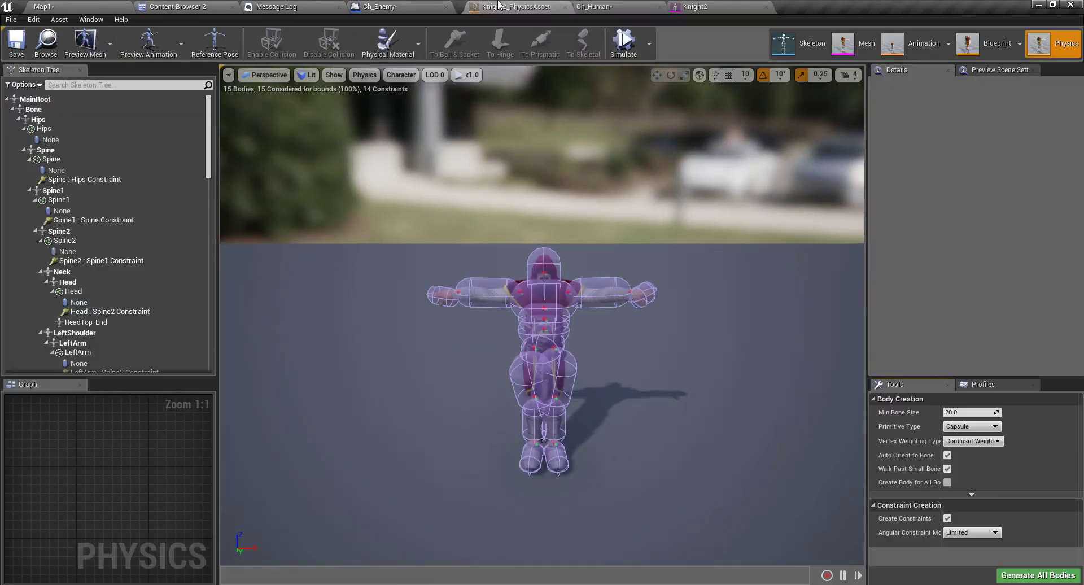
{"action": "left_click_drag", "start_coordinate": [517, 8], "coordinate": [690, 4]}
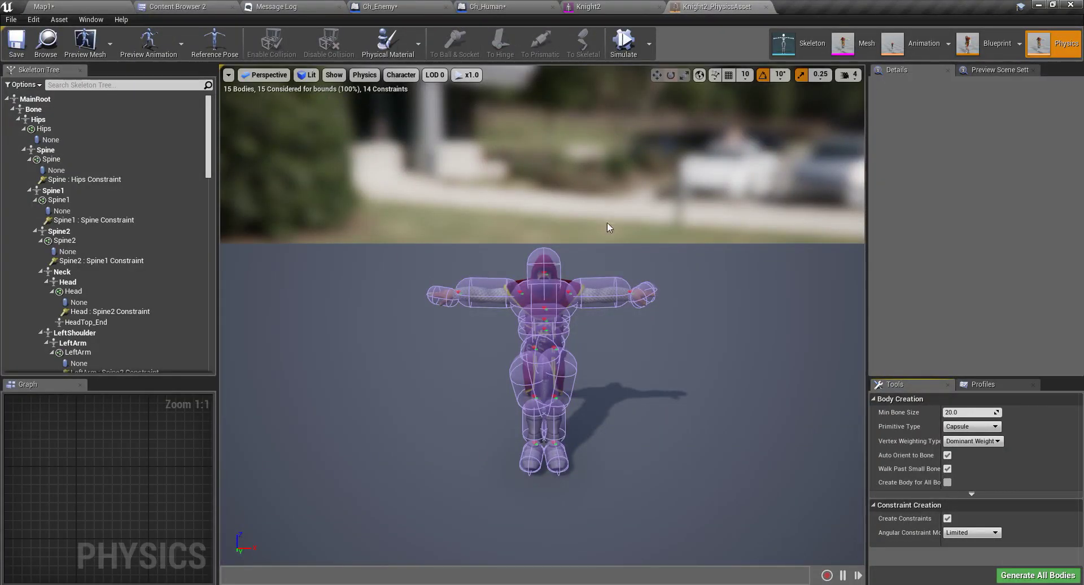
- Select all physics bodies in the Knight2 physics asset, widen the details area, and set their Angular Damping to 0.1
{"action": "scroll", "coordinate": [625, 321], "scroll_direction": "up", "scroll_amount": 5}
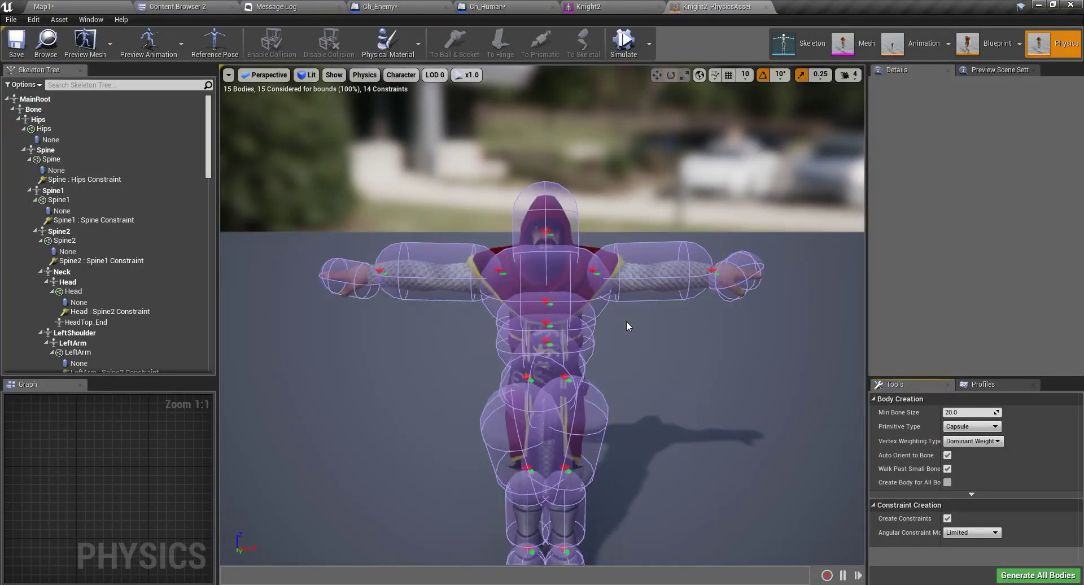
{"action": "left_click", "coordinate": [418, 284]}
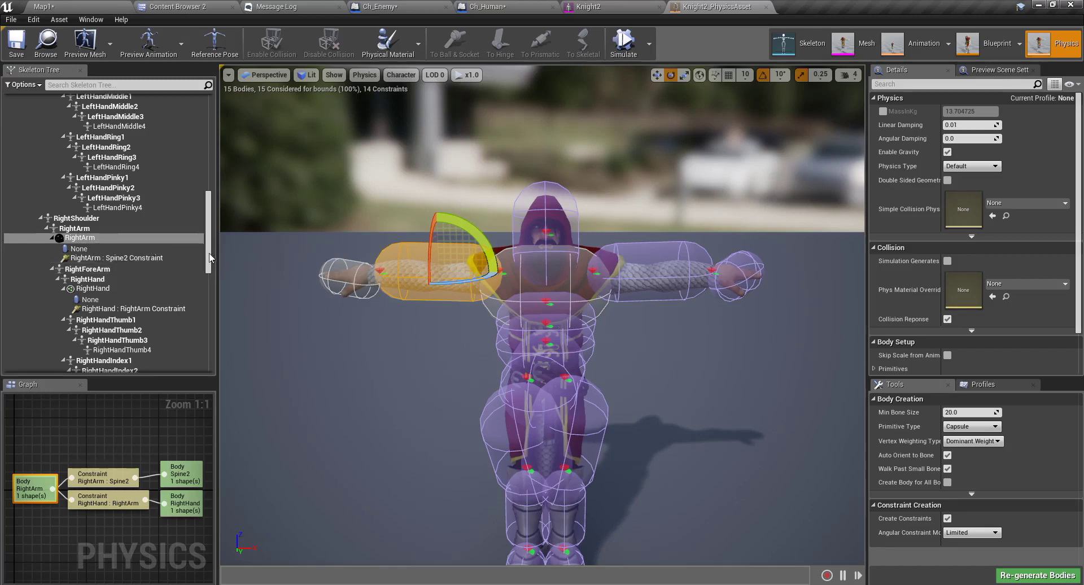
{"action": "scroll", "coordinate": [442, 348], "scroll_direction": "down", "scroll_amount": 3}
{"action": "scroll", "coordinate": [513, 353], "scroll_direction": "up", "scroll_amount": 5}
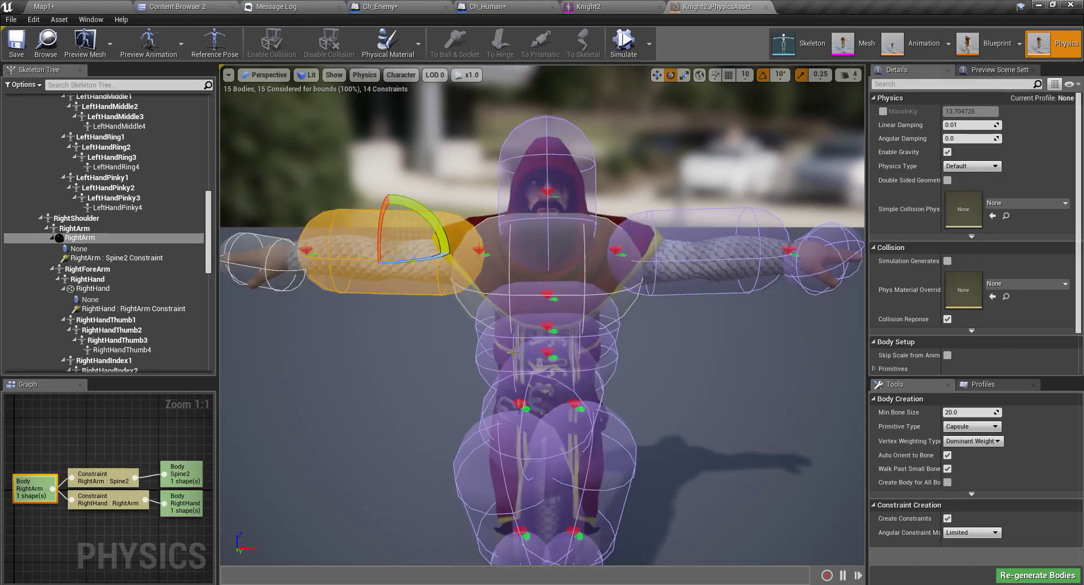
{"action": "left_click", "coordinate": [724, 265]}
{"action": "key", "text": "ctrl+a"}
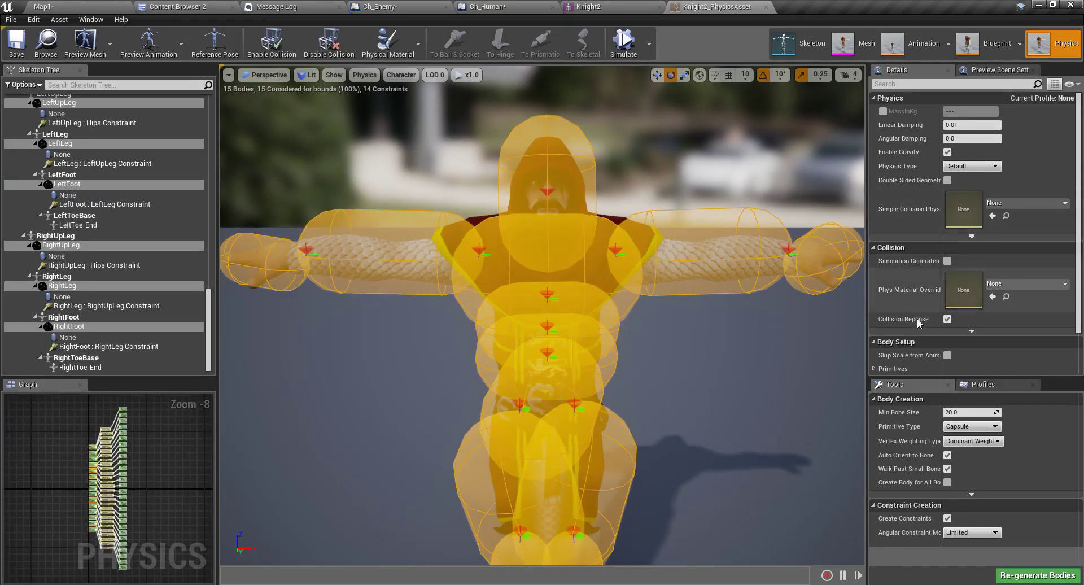
{"action": "scroll", "coordinate": [948, 313], "scroll_direction": "down", "scroll_amount": 2}
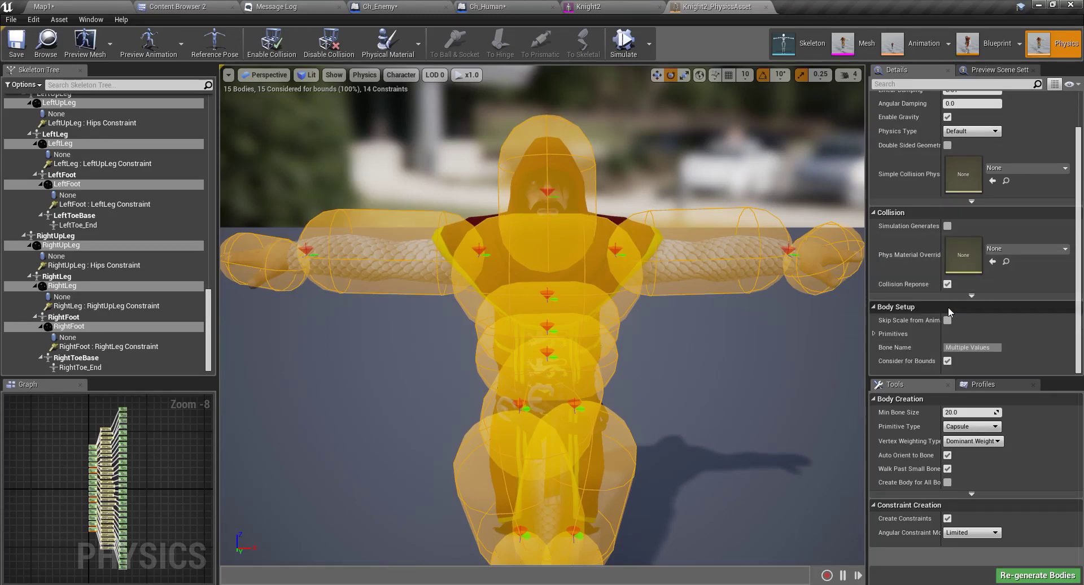
{"action": "scroll", "coordinate": [947, 307], "scroll_direction": "up", "scroll_amount": 2}
{"action": "left_click_drag", "start_coordinate": [867, 215], "coordinate": [773, 215]}
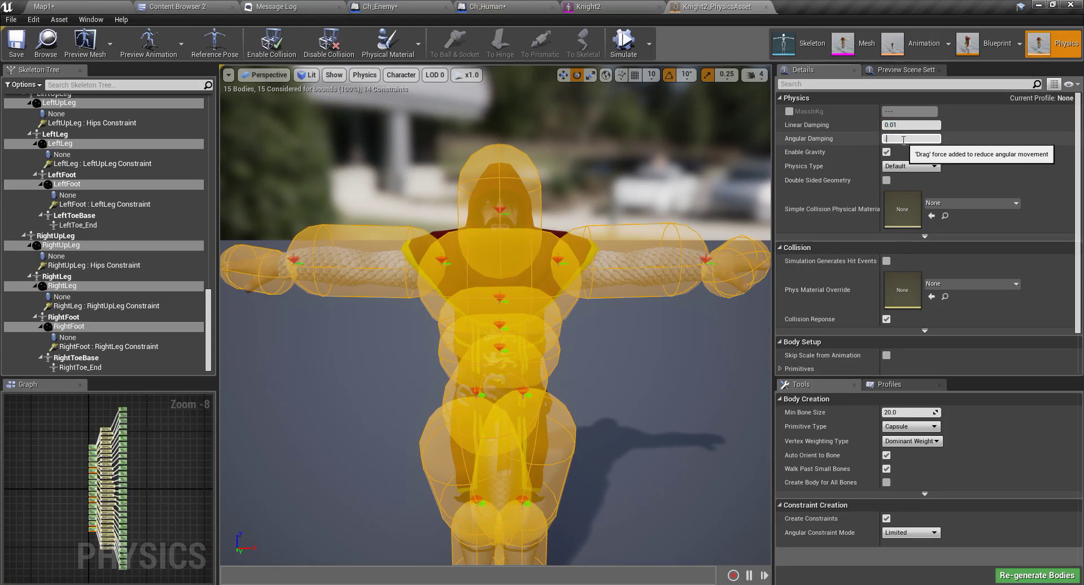
{"action": "scroll", "coordinate": [527, 251], "scroll_direction": "down", "scroll_amount": 5}
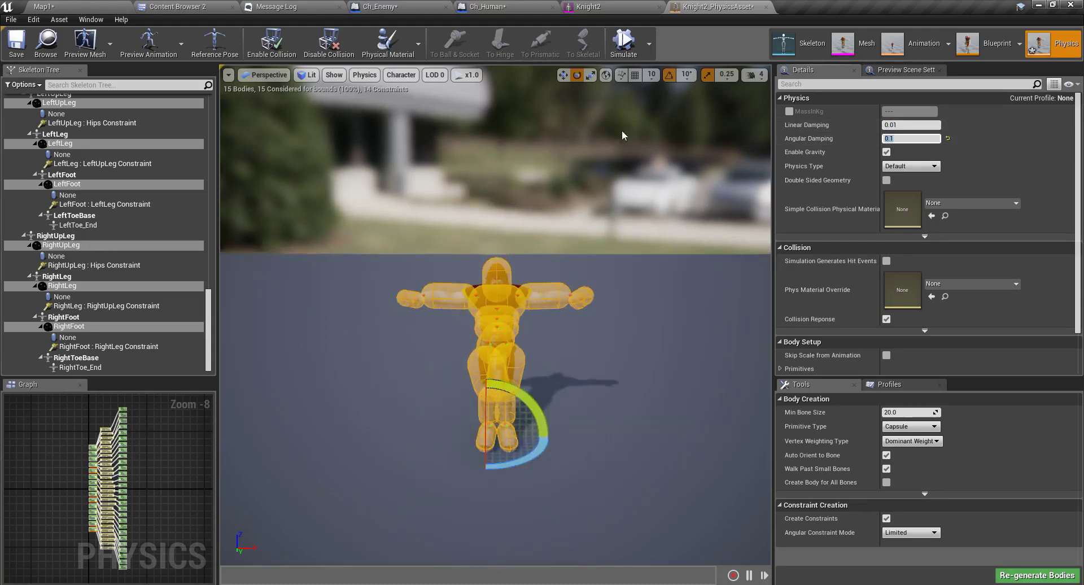
- Simulate the Knight2 physics asset, examine the fallen ragdoll from closer and farther away, and stop the simulation
{"action": "left_click", "coordinate": [628, 49]}
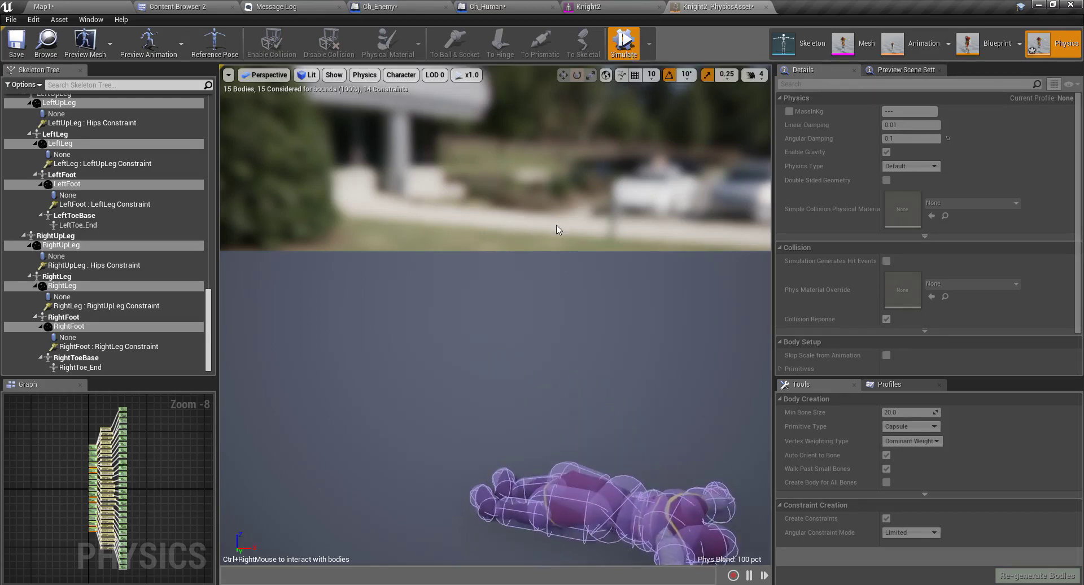
{"action": "right_click_drag", "start_coordinate": [584, 290], "coordinate": [627, 361]}
{"action": "scroll", "coordinate": [584, 291], "scroll_direction": "up", "scroll_amount": 5}
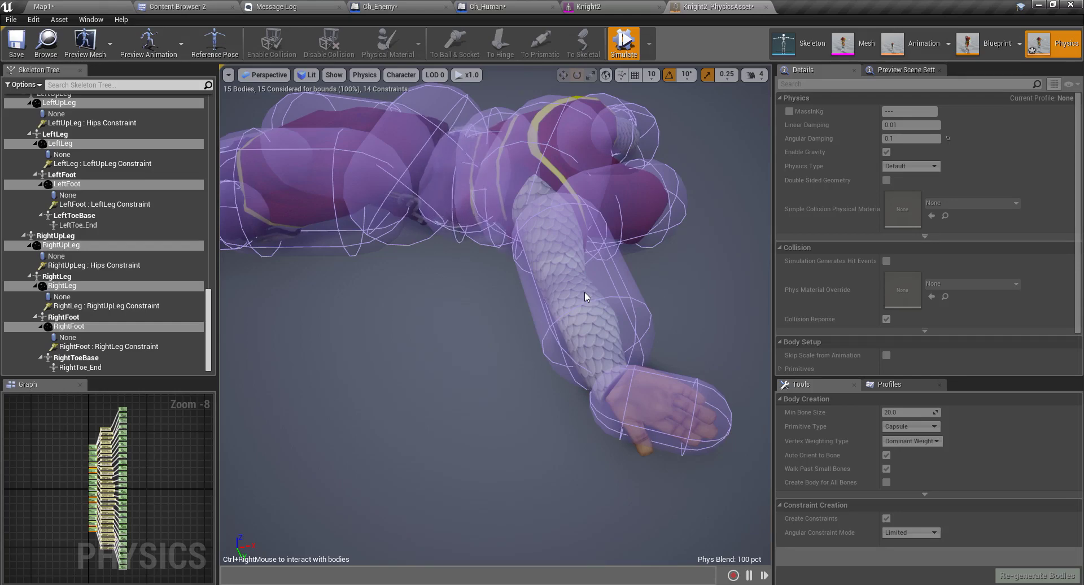
{"action": "middle_click_drag", "start_coordinate": [584, 291], "coordinate": [584, 284]}
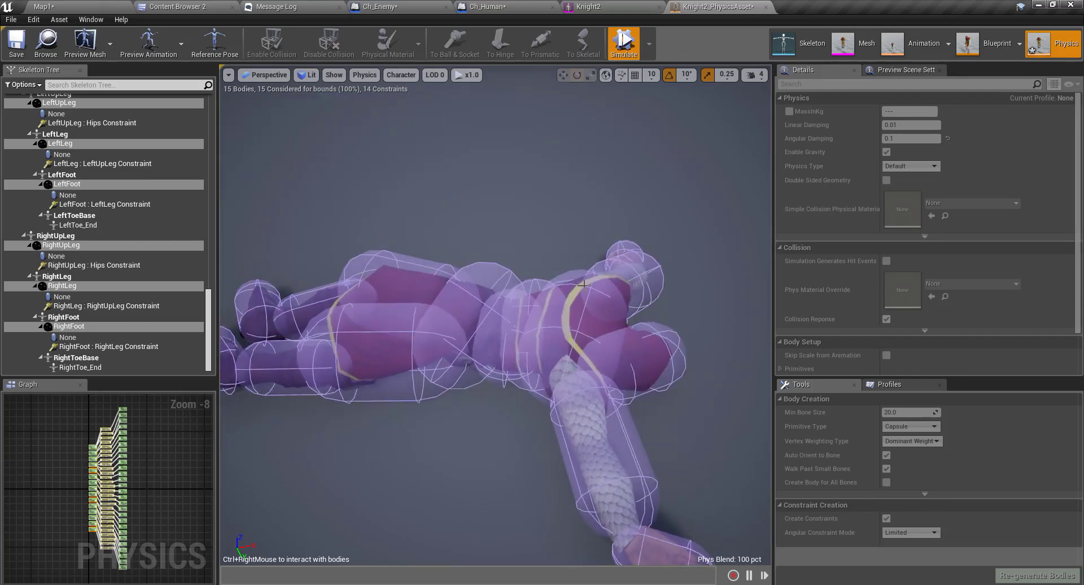
{"action": "scroll", "coordinate": [577, 251], "scroll_direction": "down", "scroll_amount": 3}
{"action": "left_click", "coordinate": [623, 42]}
- Run the ragdoll simulation again, stop it, and set the selected physics bodies' Linear Damping to 0.1
{"action": "right_click_drag", "start_coordinate": [604, 321], "coordinate": [536, 236]}
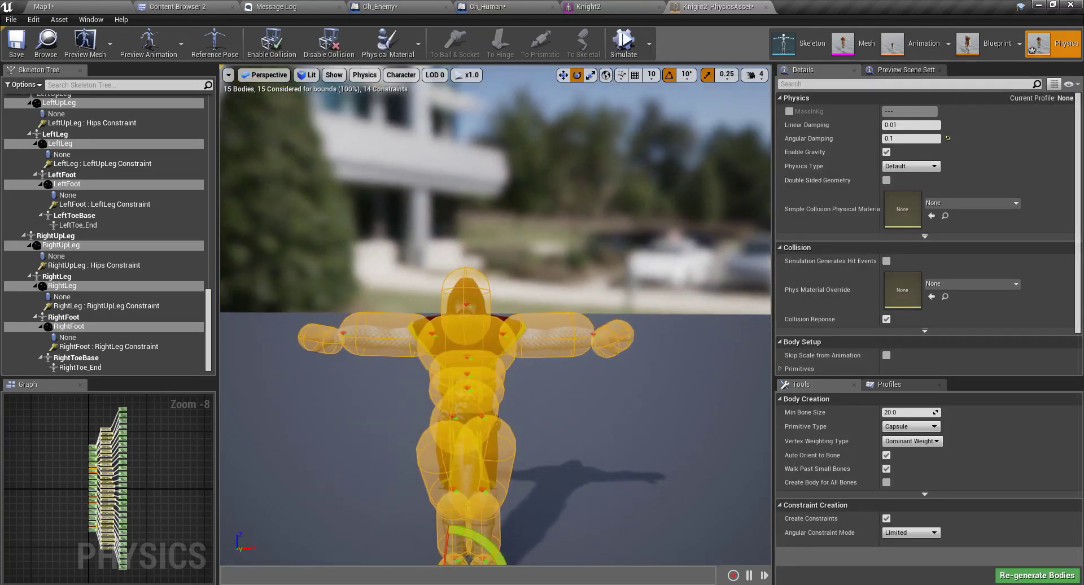
{"action": "scroll", "coordinate": [604, 320], "scroll_direction": "down", "scroll_amount": 3}
{"action": "left_click", "coordinate": [623, 48]}
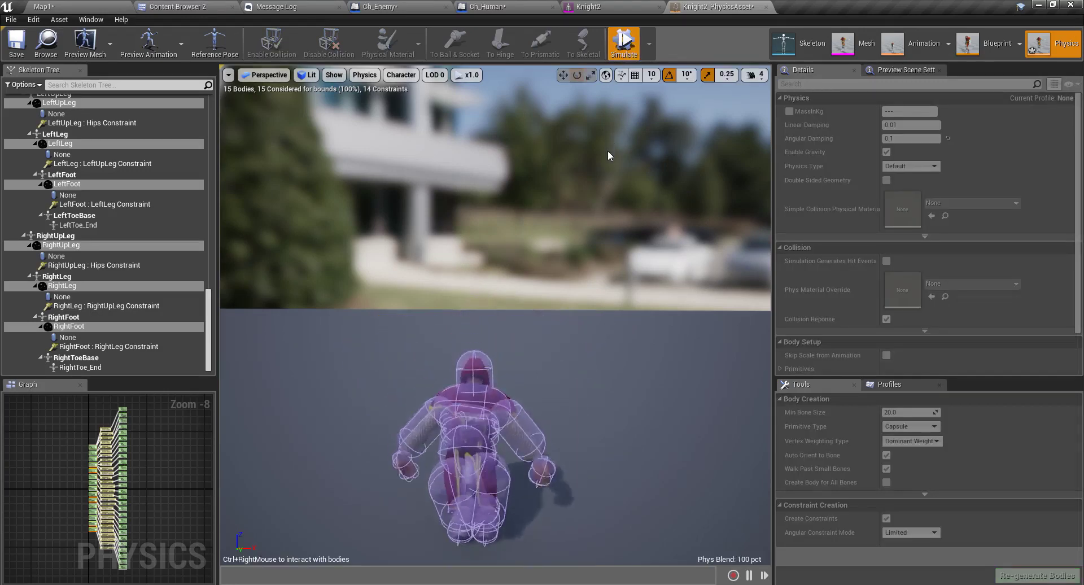
{"action": "right_click_drag", "start_coordinate": [603, 263], "coordinate": [601, 337]}
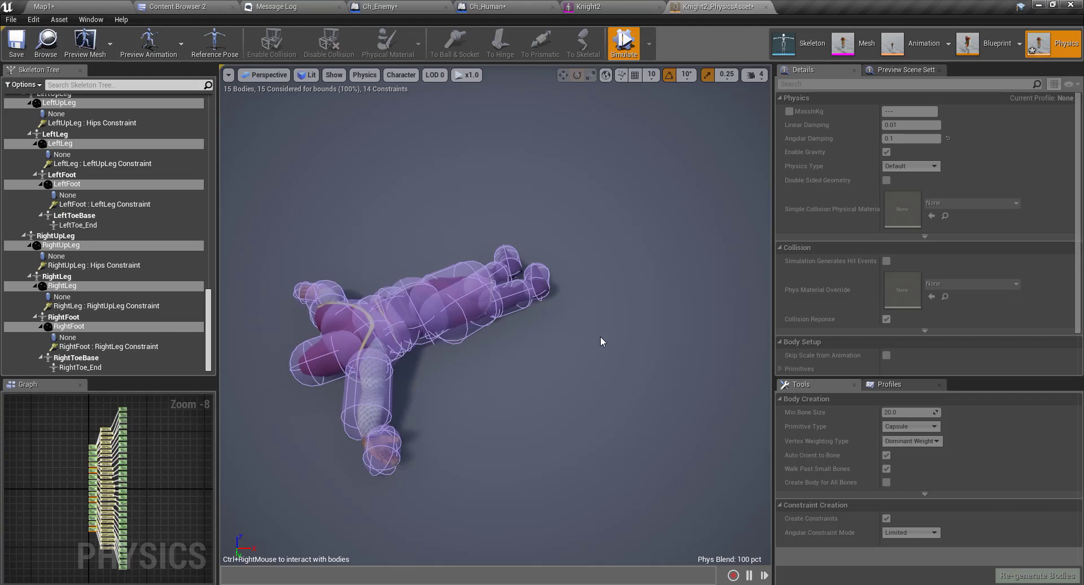
{"action": "left_click", "coordinate": [623, 49]}
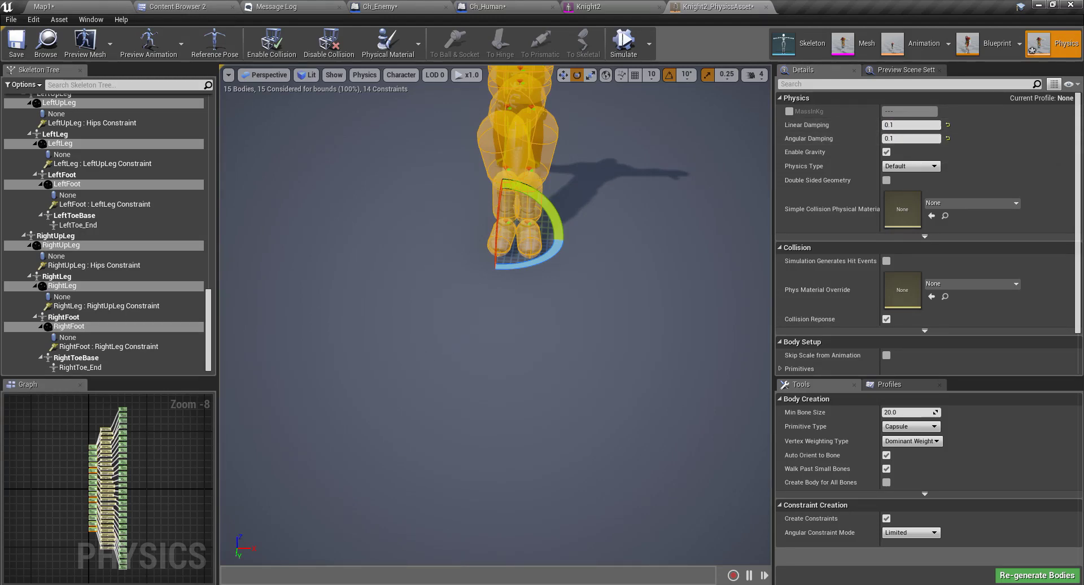
- Simulate the Knight2 ragdoll, pull its body and limbs around to test how the joints move, and stop the simulation
{"action": "right_click_drag", "start_coordinate": [561, 247], "coordinate": [567, 152]}
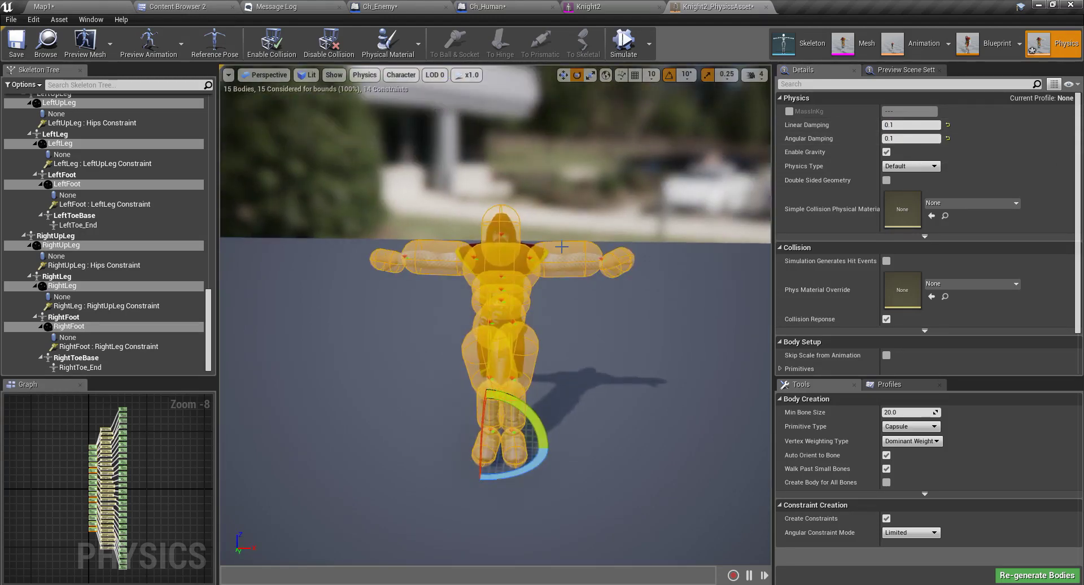
{"action": "left_click", "coordinate": [624, 39]}
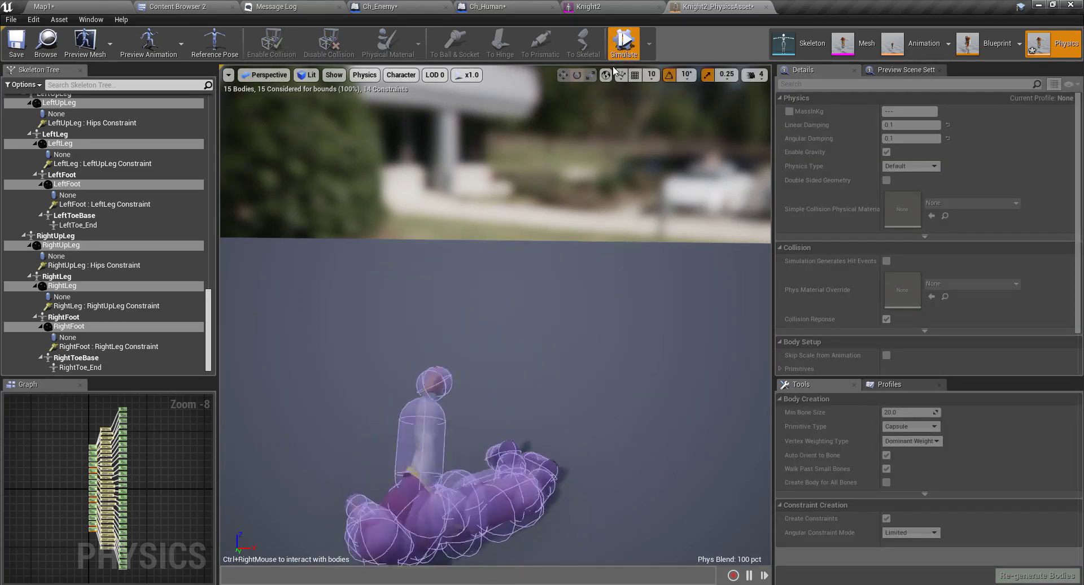
{"action": "right_click_drag", "start_coordinate": [495, 358], "coordinate": [495, 357]}
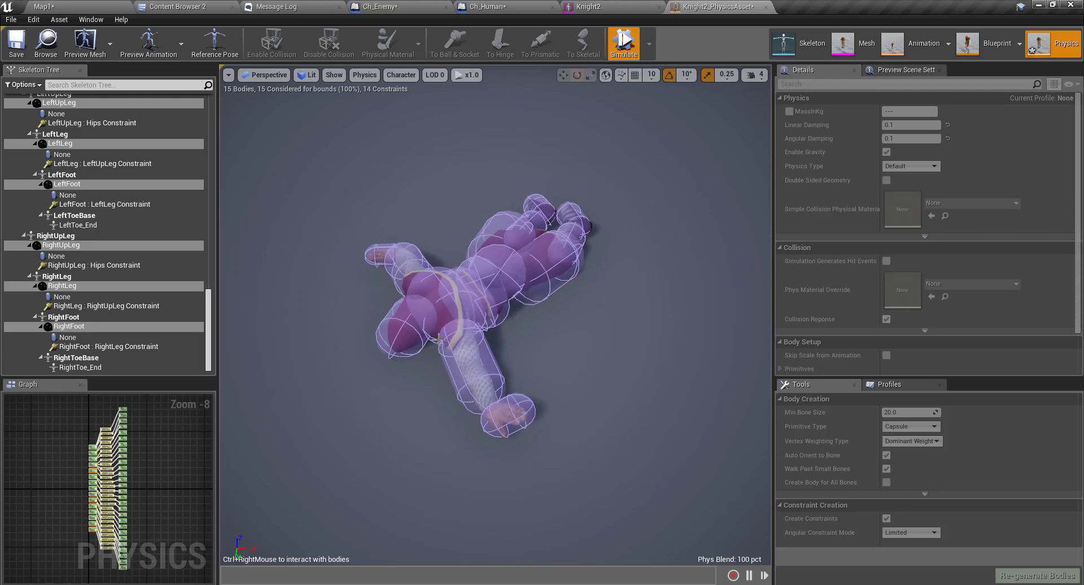
{"action": "right_click_drag", "start_coordinate": [529, 260], "coordinate": [506, 242], "text": "ctrl"}
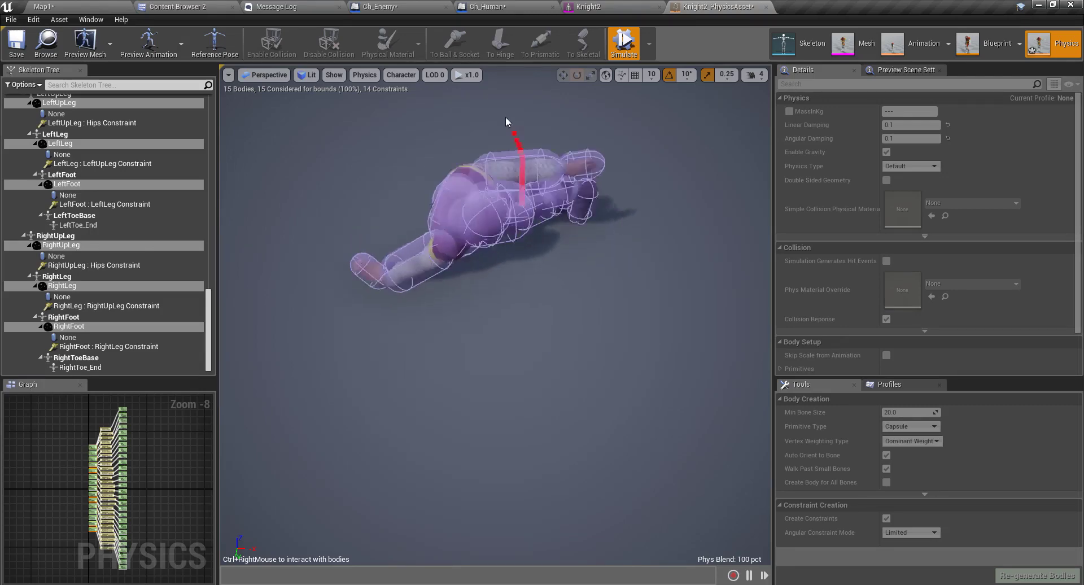
{"action": "right_click_drag", "start_coordinate": [506, 121], "coordinate": [543, 393], "text": "ctrl"}
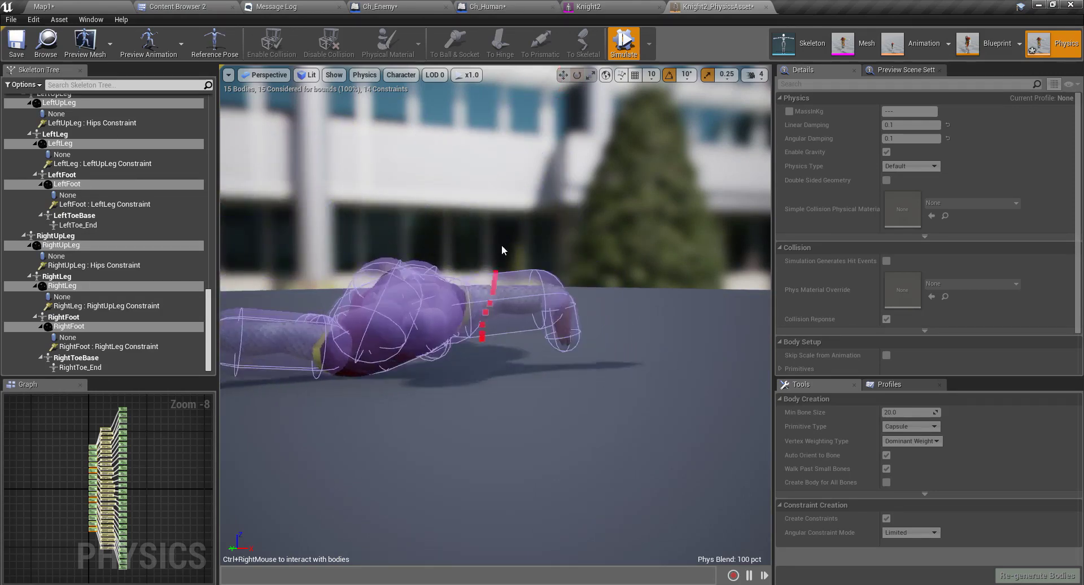
{"action": "right_click_drag", "start_coordinate": [503, 250], "coordinate": [556, 161], "text": "ctrl"}
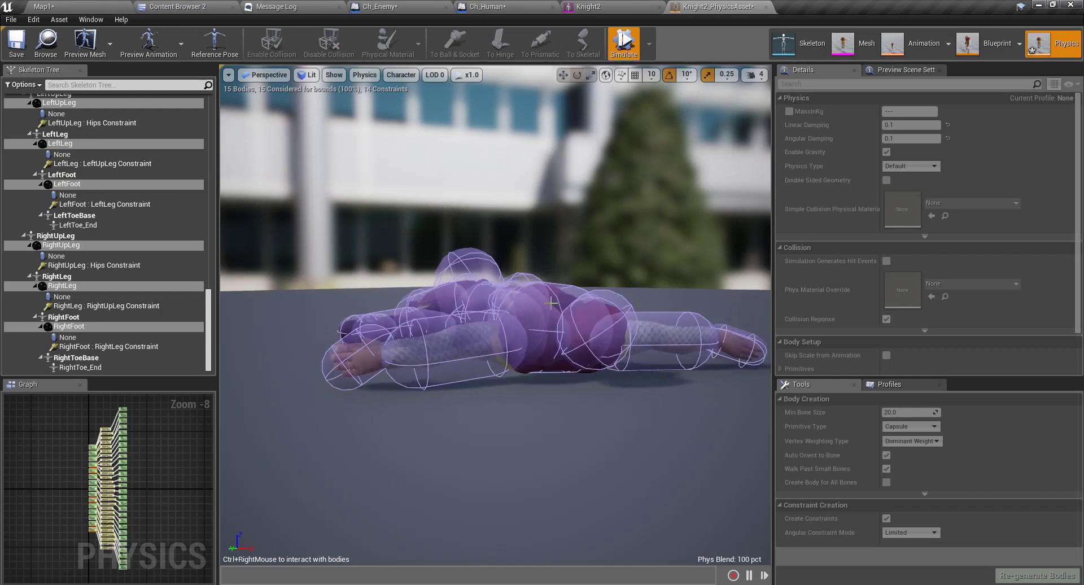
{"action": "right_click_drag", "start_coordinate": [539, 296], "coordinate": [435, 1], "text": "ctrl"}
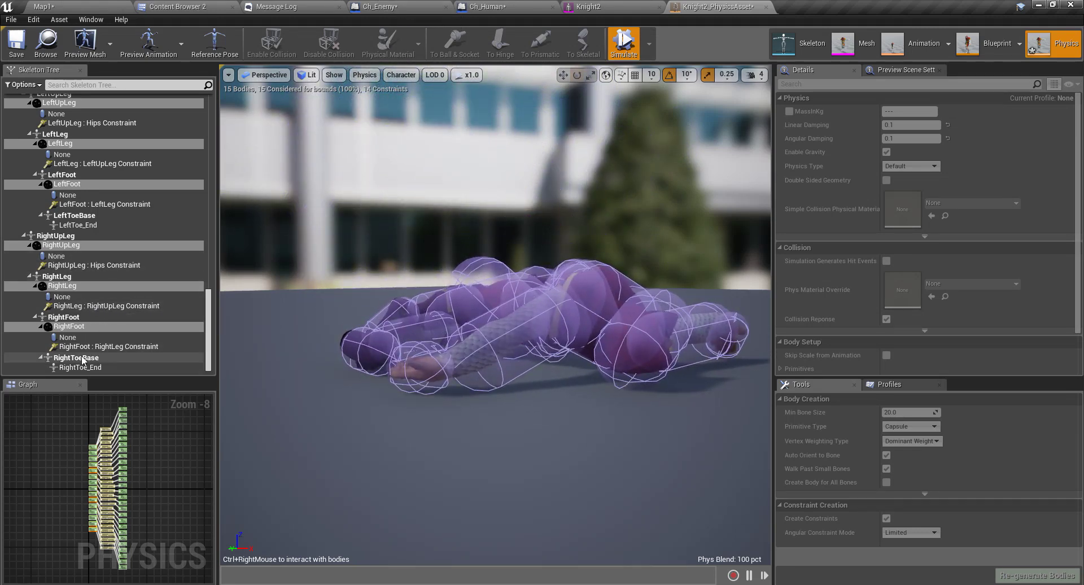
{"action": "left_click", "coordinate": [628, 35]}
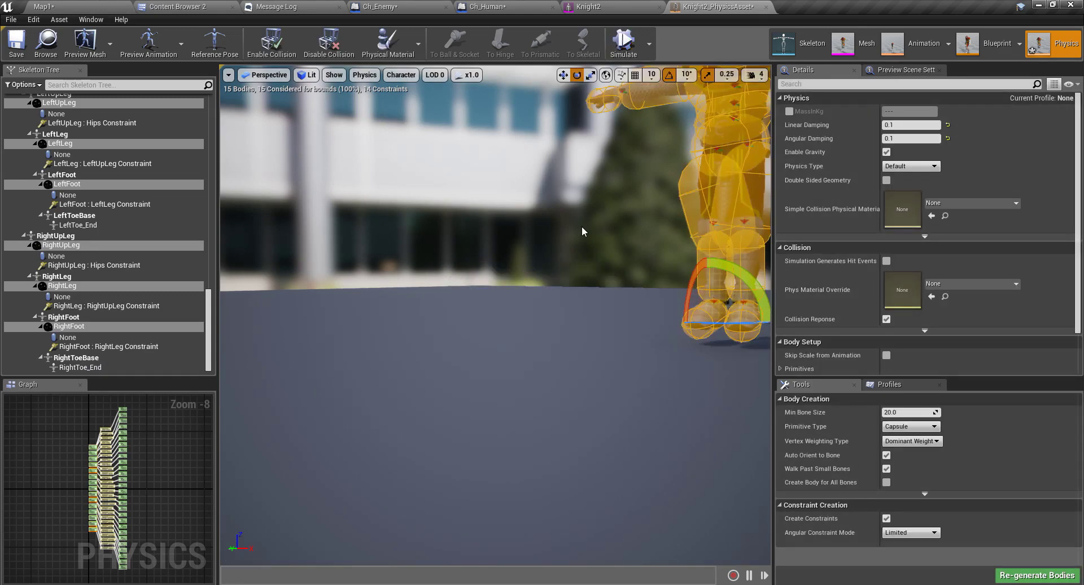
- Examine the knight's lower legs up close, inspecting the right foot's constraint, physics body and bone
{"action": "scroll", "coordinate": [587, 239], "scroll_direction": "down", "scroll_amount": 3}
{"action": "scroll", "coordinate": [601, 242], "scroll_direction": "up", "scroll_amount": 3}
{"action": "middle_click_drag", "start_coordinate": [601, 240], "coordinate": [533, 275]}
{"action": "scroll", "coordinate": [533, 274], "scroll_direction": "up", "scroll_amount": 4}
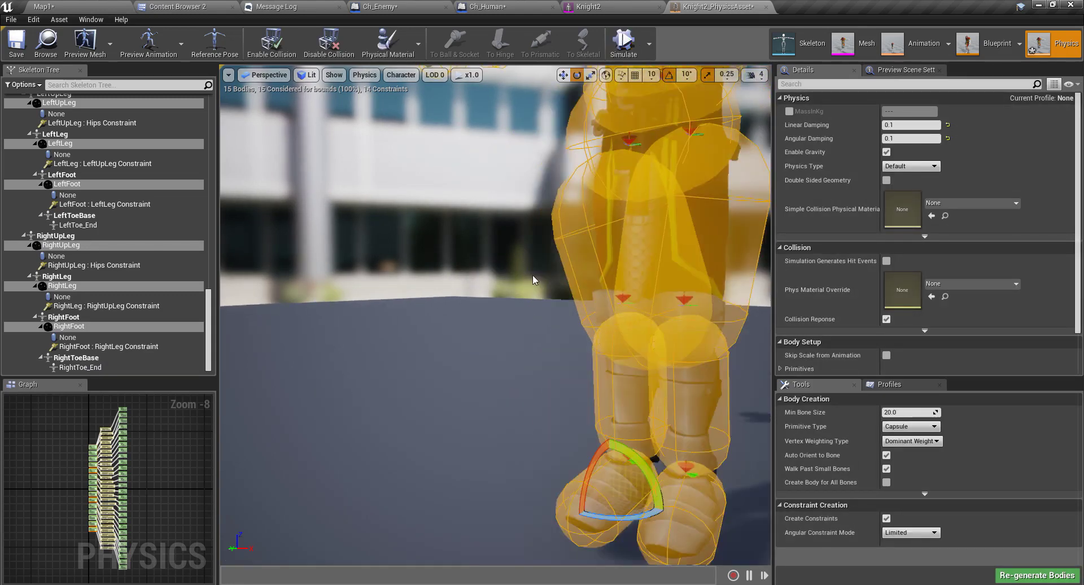
{"action": "left_click_drag", "start_coordinate": [532, 277], "coordinate": [530, 282], "text": "alt"}
{"action": "scroll", "coordinate": [525, 290], "scroll_direction": "down", "scroll_amount": 2}
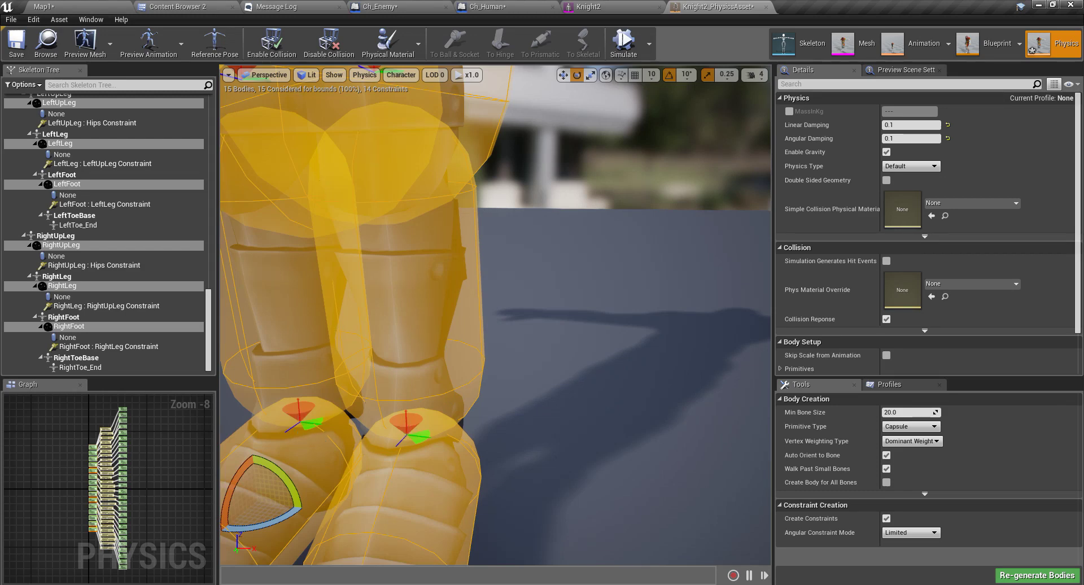
{"action": "left_click", "coordinate": [298, 415]}
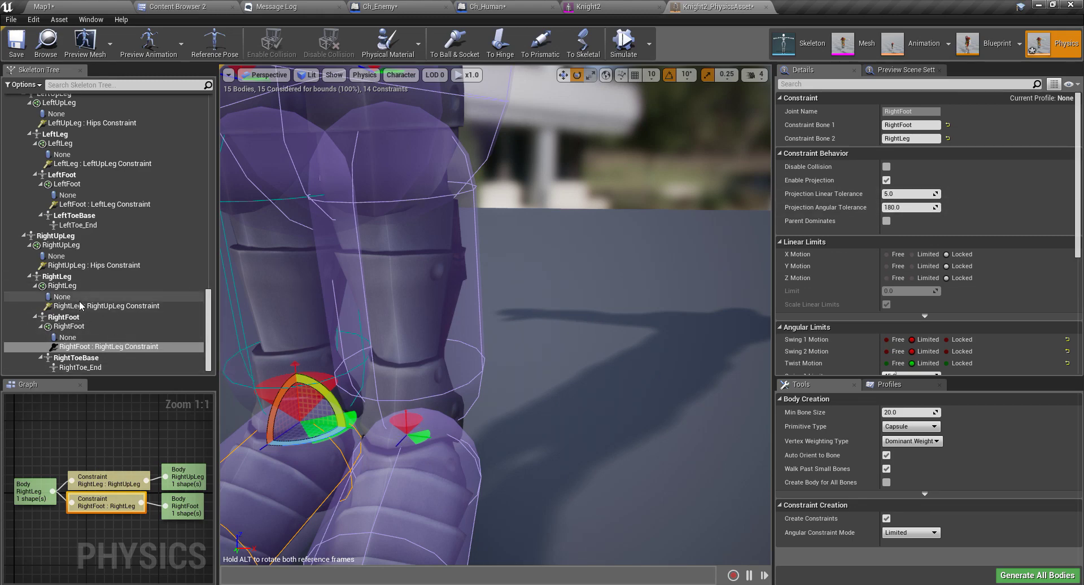
{"action": "left_click", "coordinate": [80, 332]}
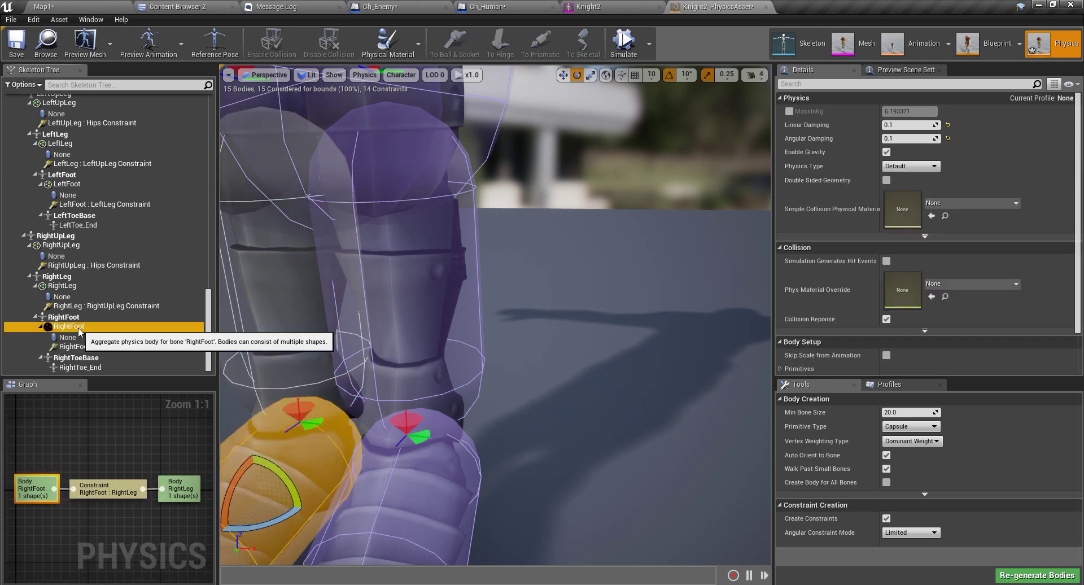
{"action": "left_click", "coordinate": [63, 318]}
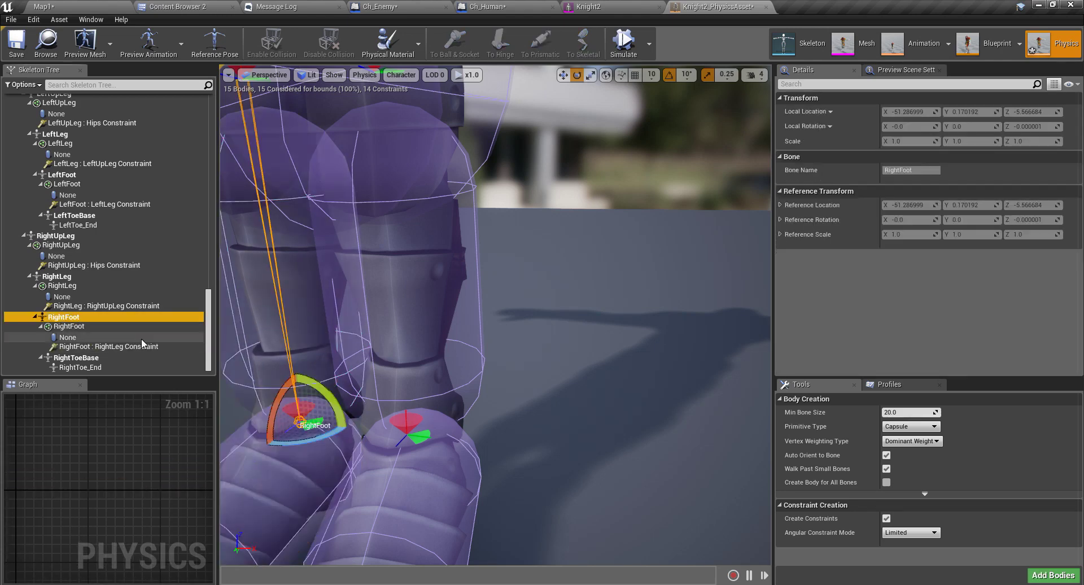
- Select the foot, leg and upper leg constraints of both the right and left legs
{"action": "left_click", "coordinate": [87, 347]}
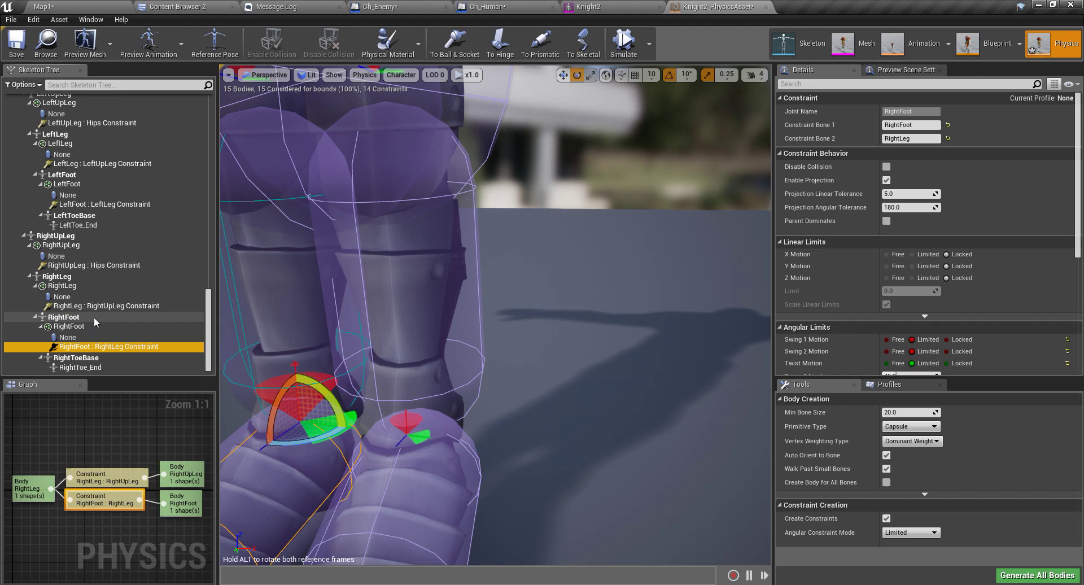
{"action": "left_click", "coordinate": [75, 306], "text": "ctrl"}
{"action": "left_click", "coordinate": [115, 265], "text": "ctrl"}
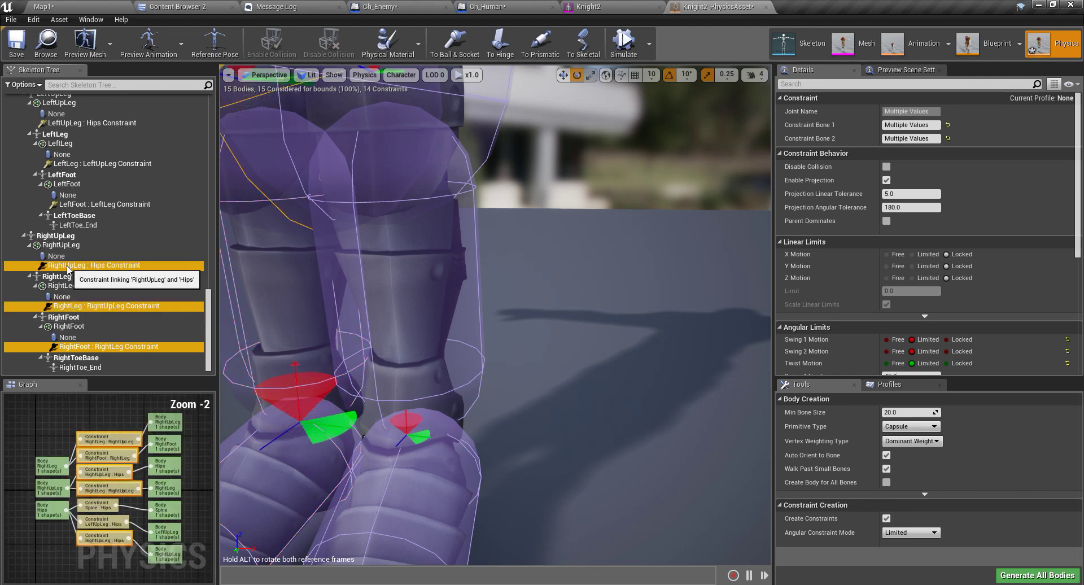
{"action": "left_click", "coordinate": [94, 204], "text": "ctrl"}
{"action": "scroll", "coordinate": [130, 269], "scroll_direction": "up", "scroll_amount": 3}
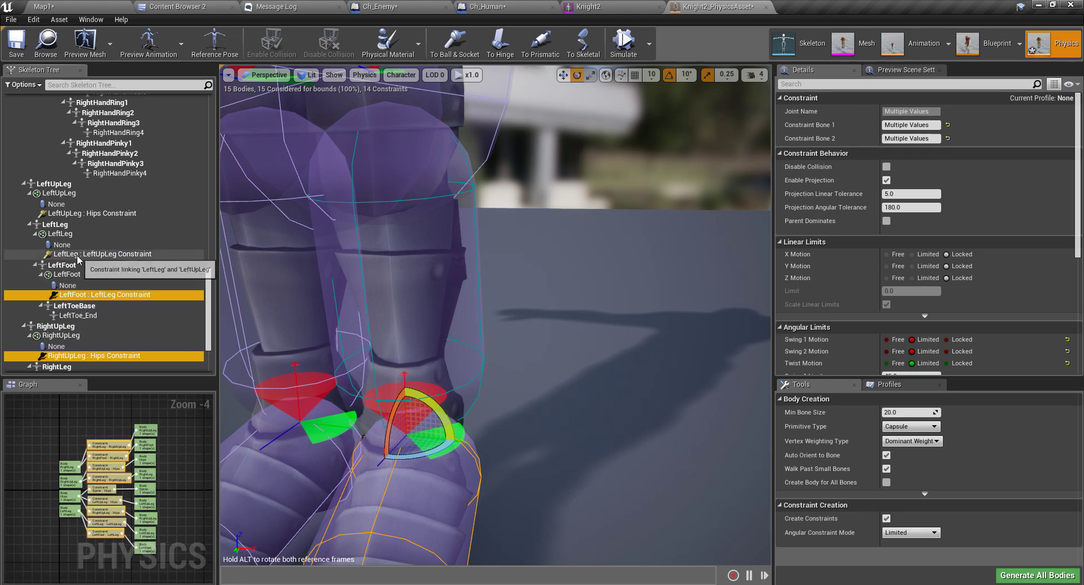
{"action": "left_click", "coordinate": [101, 253], "text": "ctrl"}
{"action": "left_click", "coordinate": [69, 214], "text": "ctrl"}
- Add the RightHand : RightArm, RightArm : Spine2, LeftHand : LeftArm and LeftArm : Spine2 constraints to the selection
{"action": "scroll", "coordinate": [138, 255], "scroll_direction": "up", "scroll_amount": 5}
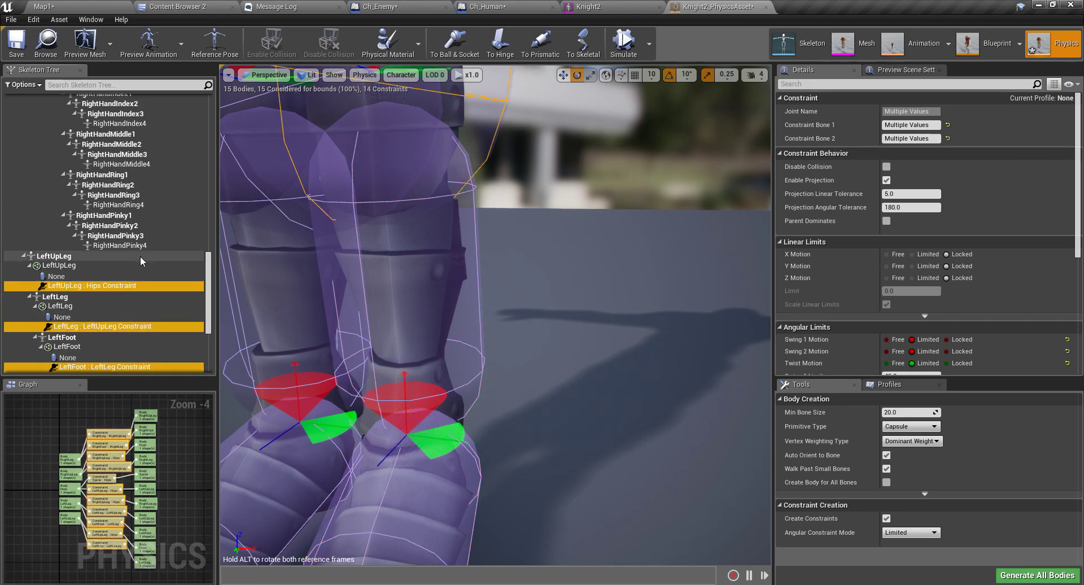
{"action": "scroll", "coordinate": [141, 255], "scroll_direction": "up", "scroll_amount": 4}
{"action": "scroll", "coordinate": [149, 265], "scroll_direction": "down", "scroll_amount": 6}
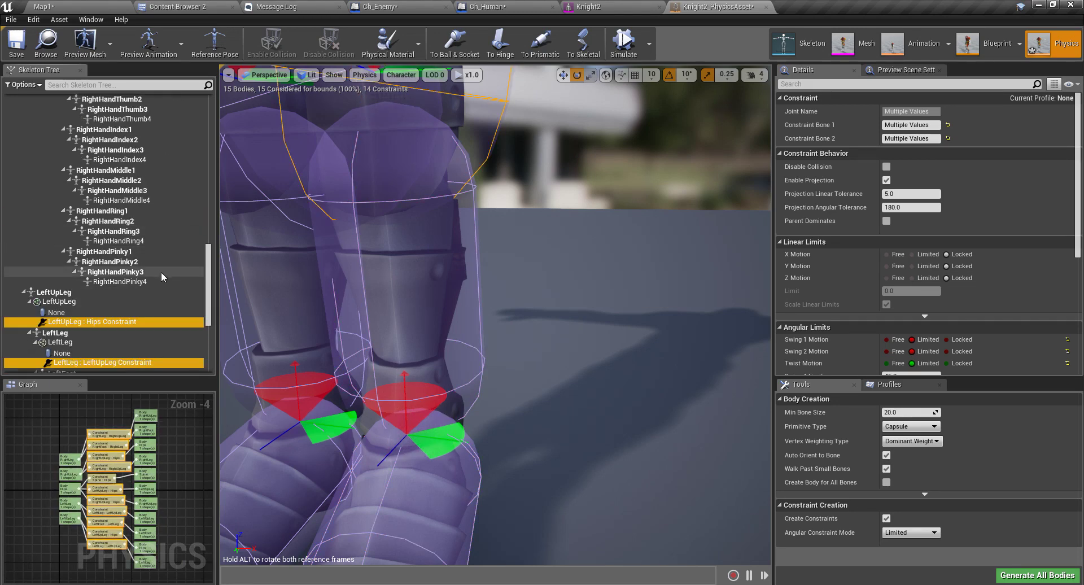
{"action": "scroll", "coordinate": [138, 287], "scroll_direction": "down", "scroll_amount": 3}
{"action": "left_click_drag", "start_coordinate": [206, 303], "coordinate": [193, 239]}
{"action": "left_click", "coordinate": [118, 312]}
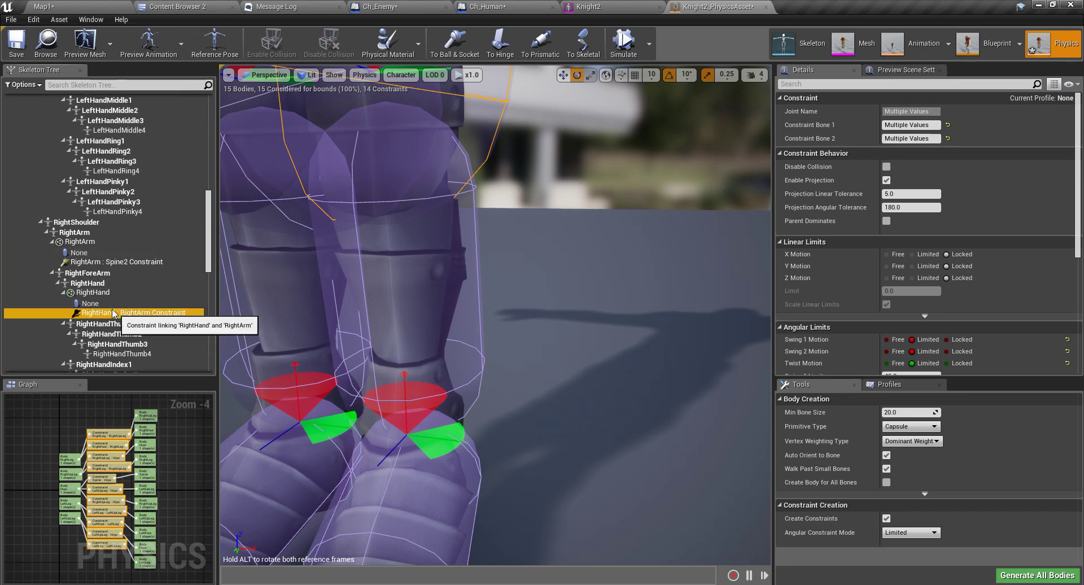
{"action": "left_click", "coordinate": [118, 261], "text": "ctrl"}
{"action": "scroll", "coordinate": [123, 278], "scroll_direction": "up", "scroll_amount": 3}
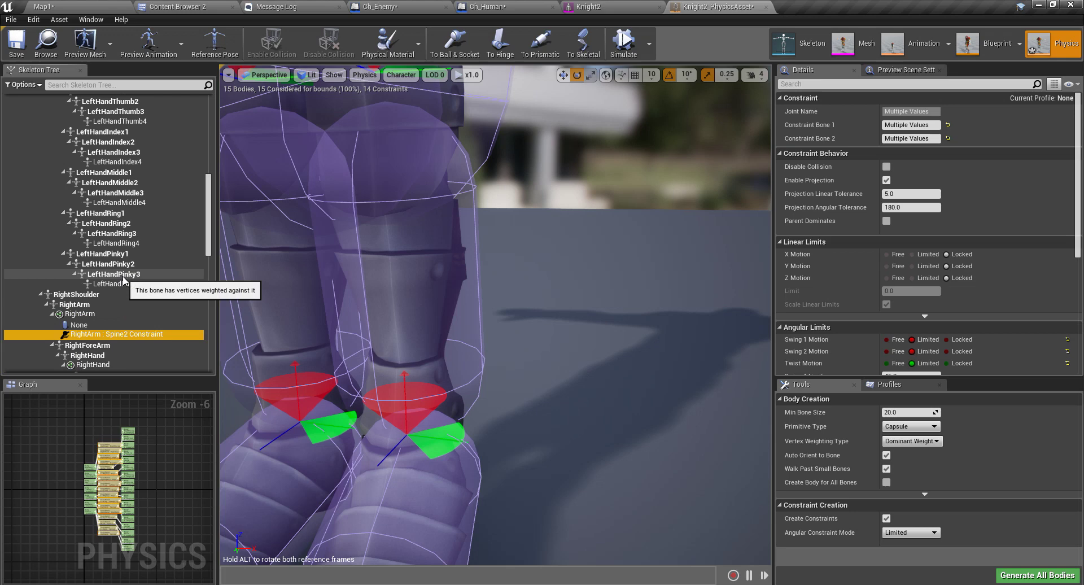
{"action": "scroll", "coordinate": [123, 279], "scroll_direction": "up", "scroll_amount": 7}
{"action": "left_click", "coordinate": [98, 242]}
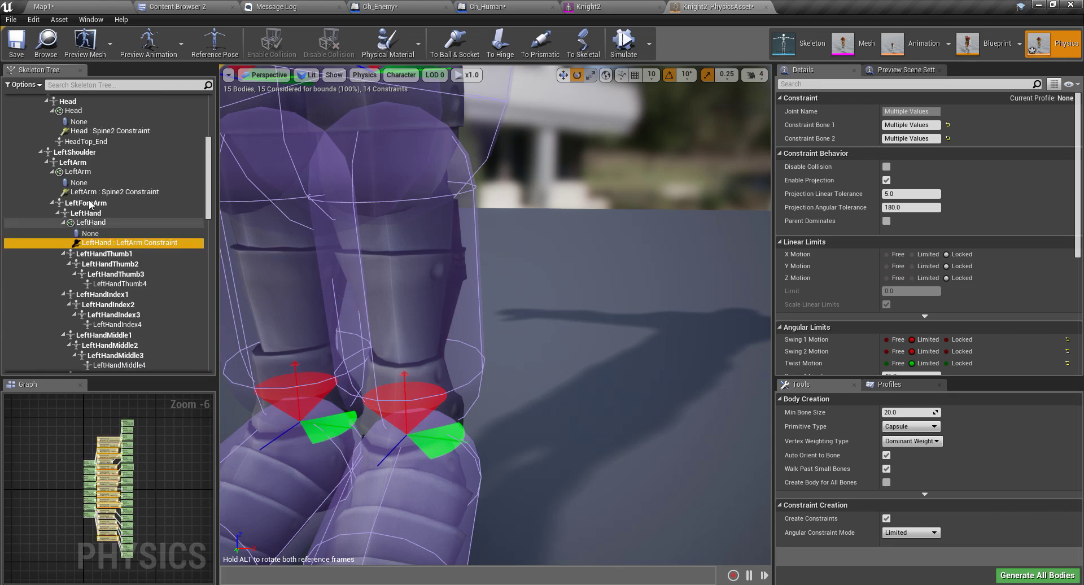
{"action": "left_click", "coordinate": [113, 191], "text": "ctrl"}
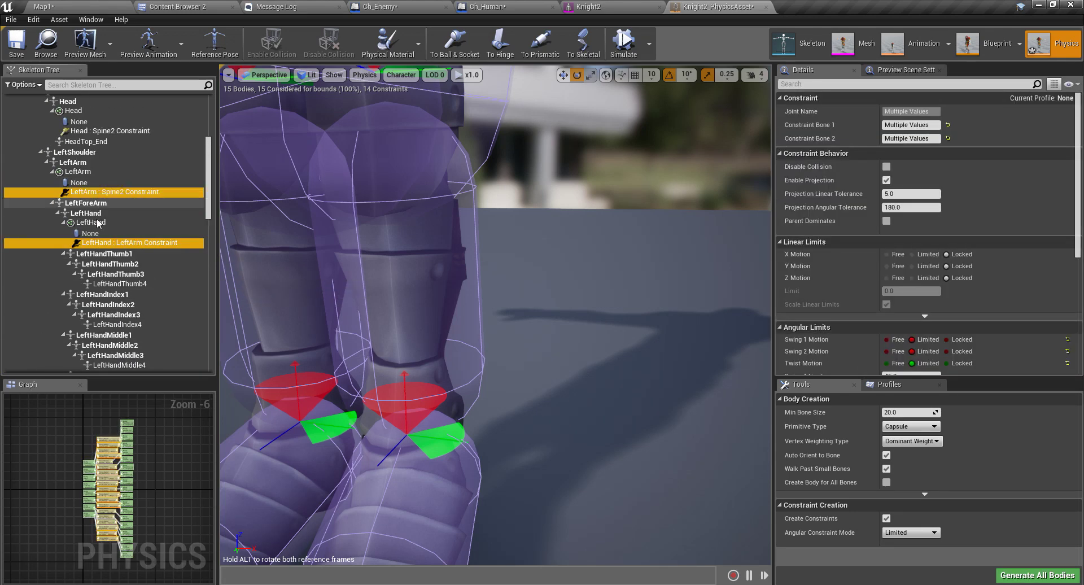
- Add the Head : Spine2, Spine2 : Spine1, Spine1 : Spine and Spine : Hips constraints to the selection
{"action": "scroll", "coordinate": [98, 224], "scroll_direction": "up", "scroll_amount": 2}
{"action": "left_click", "coordinate": [87, 185], "text": "ctrl"}
{"action": "scroll", "coordinate": [105, 226], "scroll_direction": "up", "scroll_amount": 3}
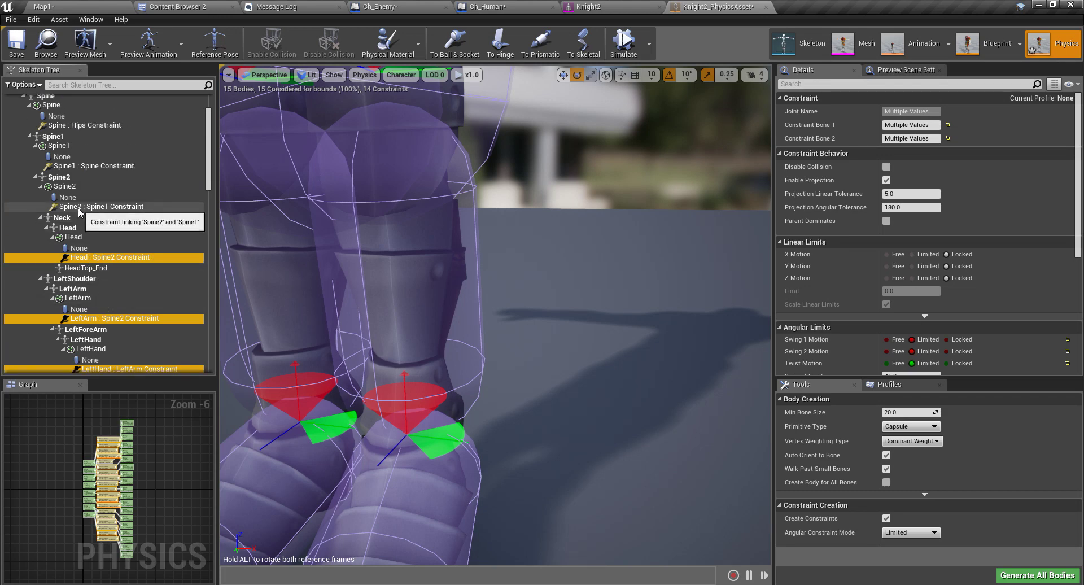
{"action": "scroll", "coordinate": [79, 206], "scroll_direction": "up", "scroll_amount": 2}
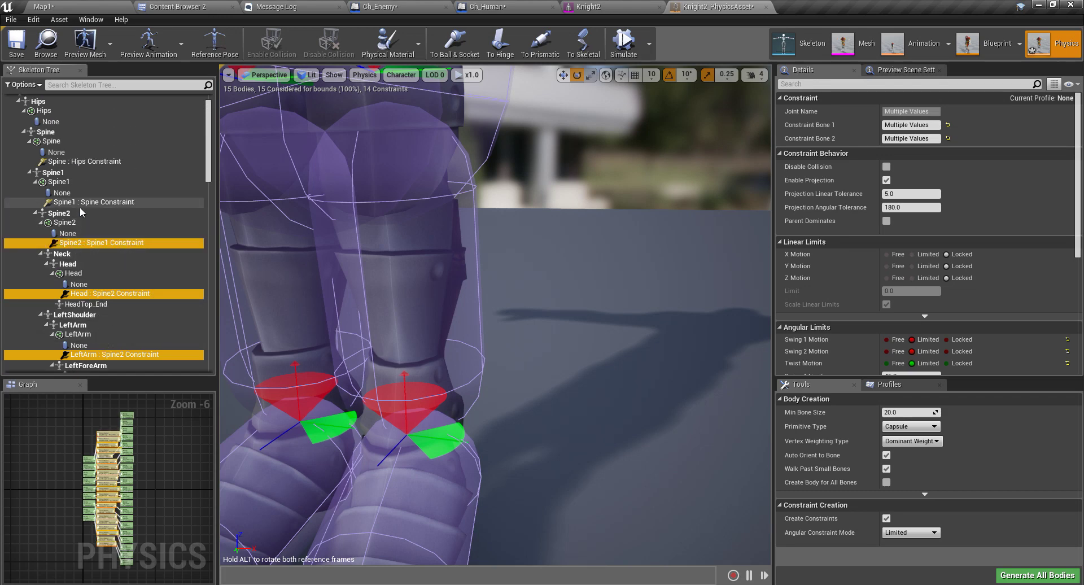
{"action": "left_click", "coordinate": [79, 203], "text": "ctrl"}
{"action": "left_click", "coordinate": [70, 164], "text": "ctrl"}
{"action": "scroll", "coordinate": [101, 186], "scroll_direction": "up", "scroll_amount": 1}
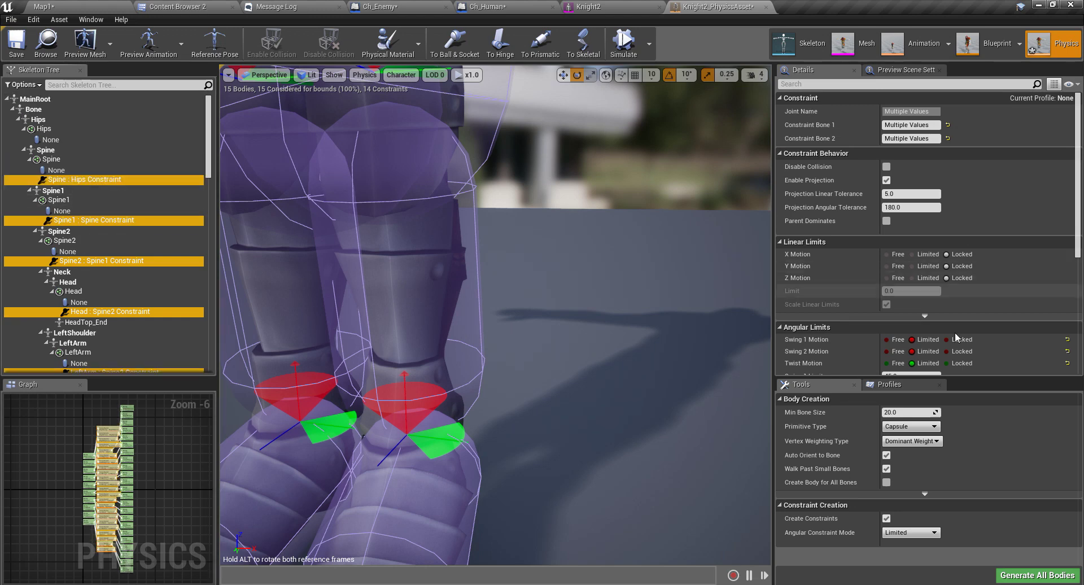
- Set the Swing 1, Swing 2 and Twist limits of all selected constraints to 5
{"action": "left_click", "coordinate": [925, 340]}
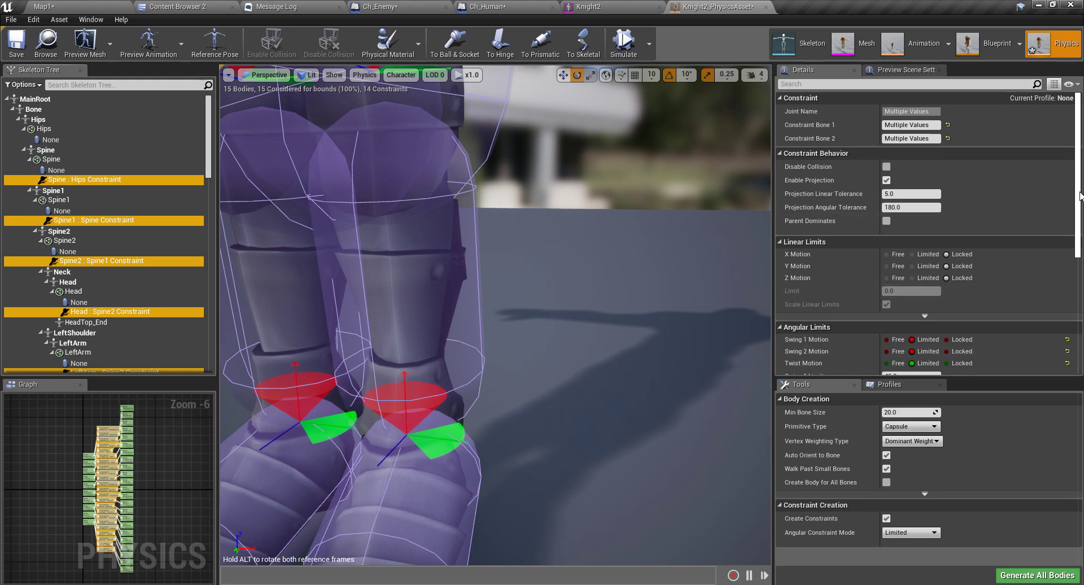
{"action": "scroll", "coordinate": [973, 246], "scroll_direction": "down", "scroll_amount": 5}
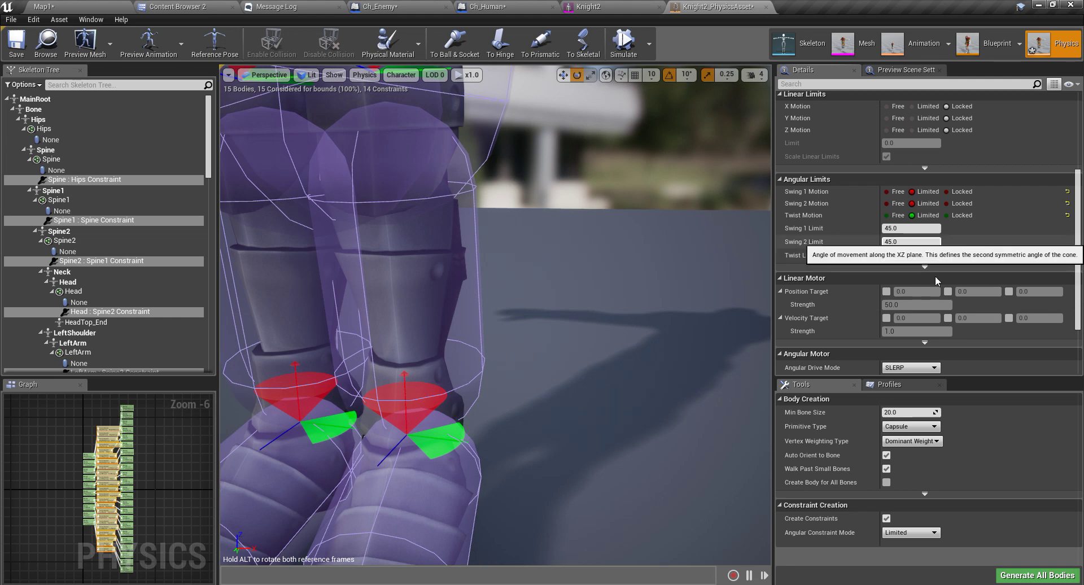
{"action": "left_click", "coordinate": [912, 229]}
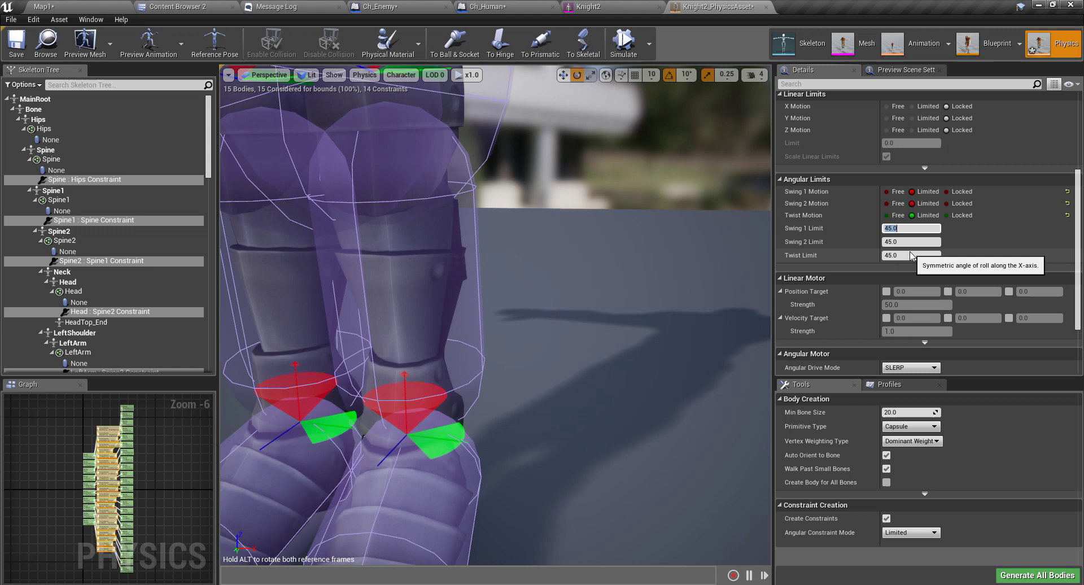
{"action": "type", "text": "5"}
{"action": "key", "text": "Tab"}
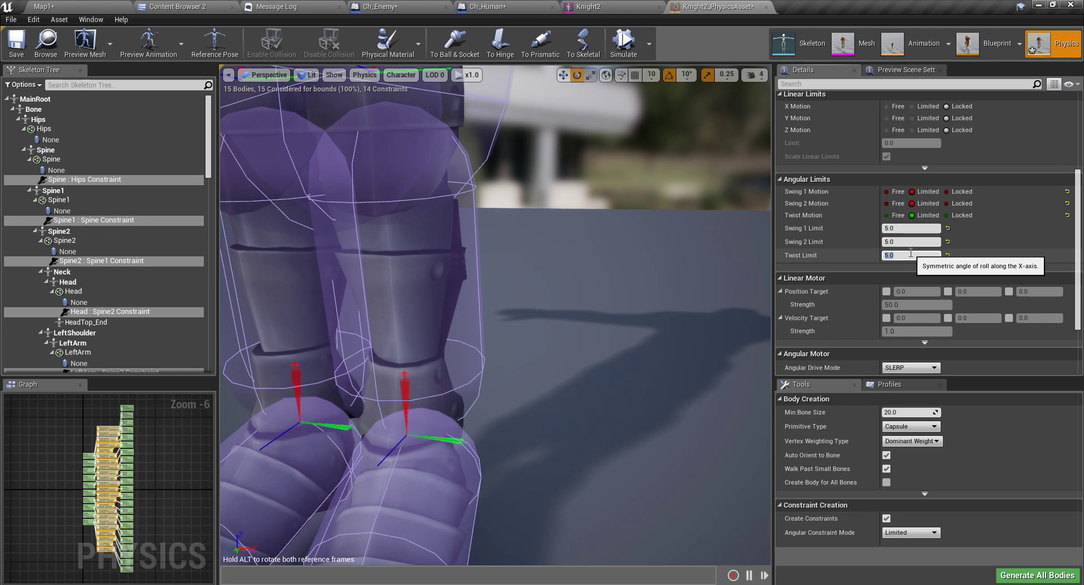
- Simulate the knight's physics, lift the fallen body by its head to test the stiffness, and stop the simulation
{"action": "scroll", "coordinate": [570, 335], "scroll_direction": "down", "scroll_amount": 5}
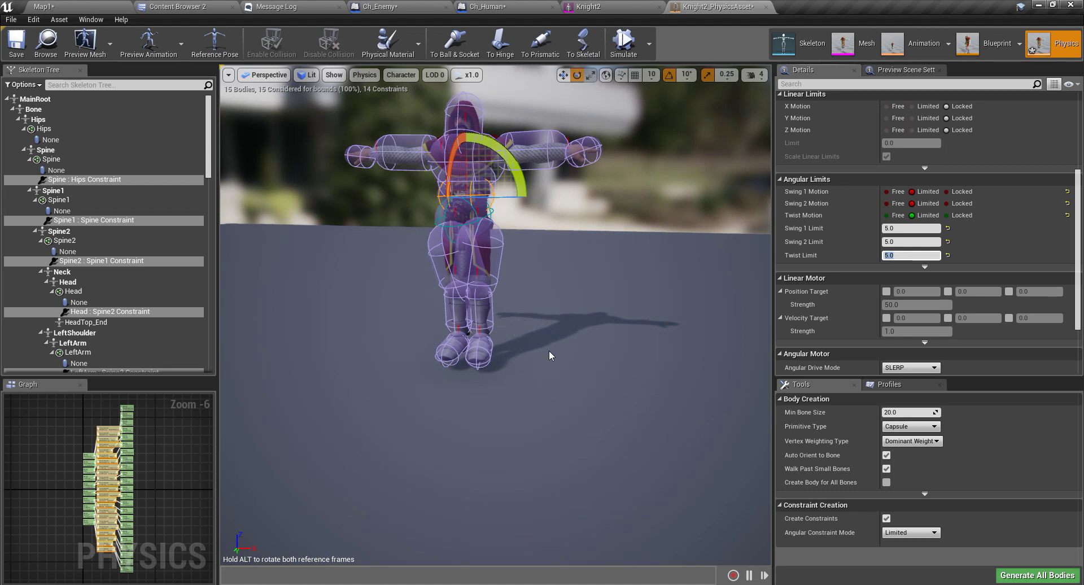
{"action": "left_click", "coordinate": [623, 45]}
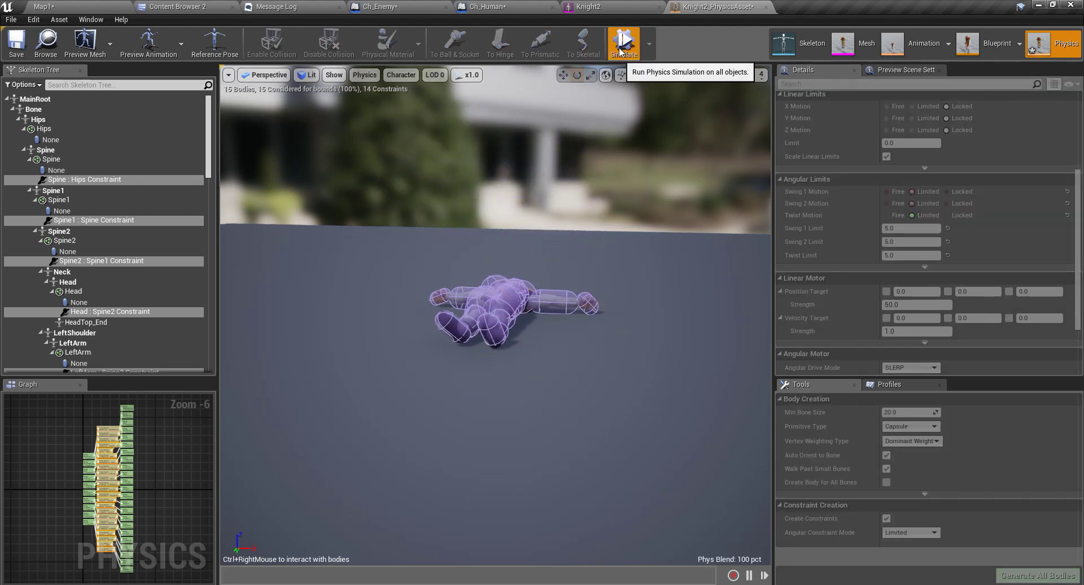
{"action": "right_click_drag", "start_coordinate": [482, 232], "coordinate": [507, 228]}
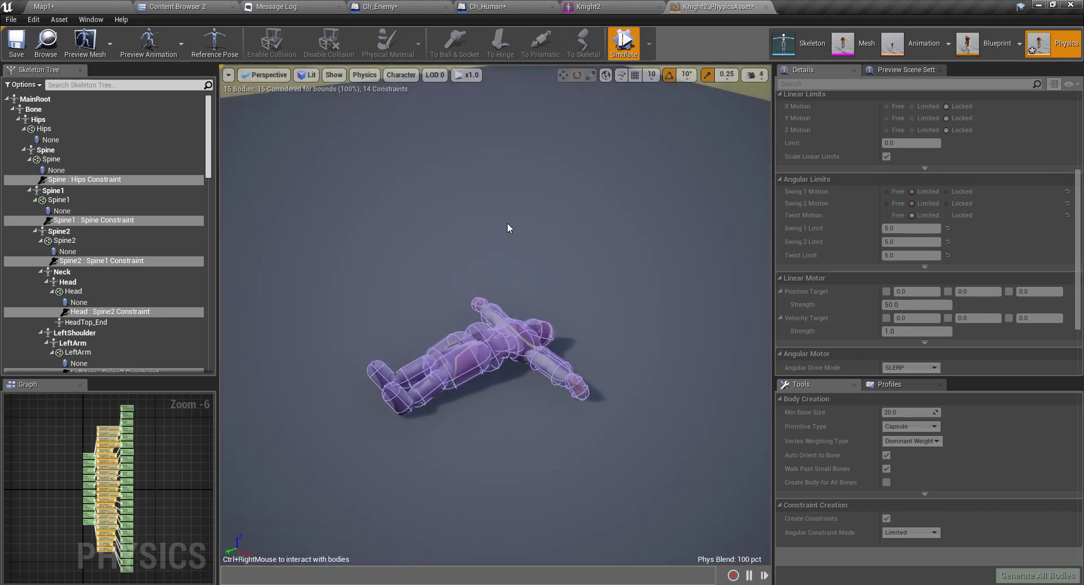
{"action": "right_click_drag", "start_coordinate": [561, 285], "coordinate": [562, 240]}
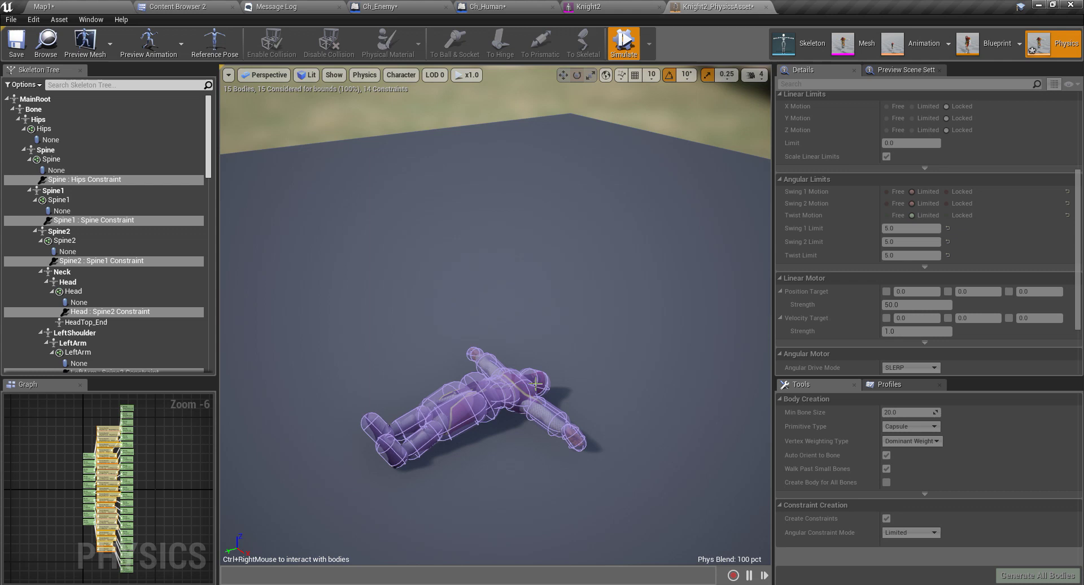
{"action": "right_click_drag", "start_coordinate": [536, 383], "coordinate": [457, 242], "text": "ctrl"}
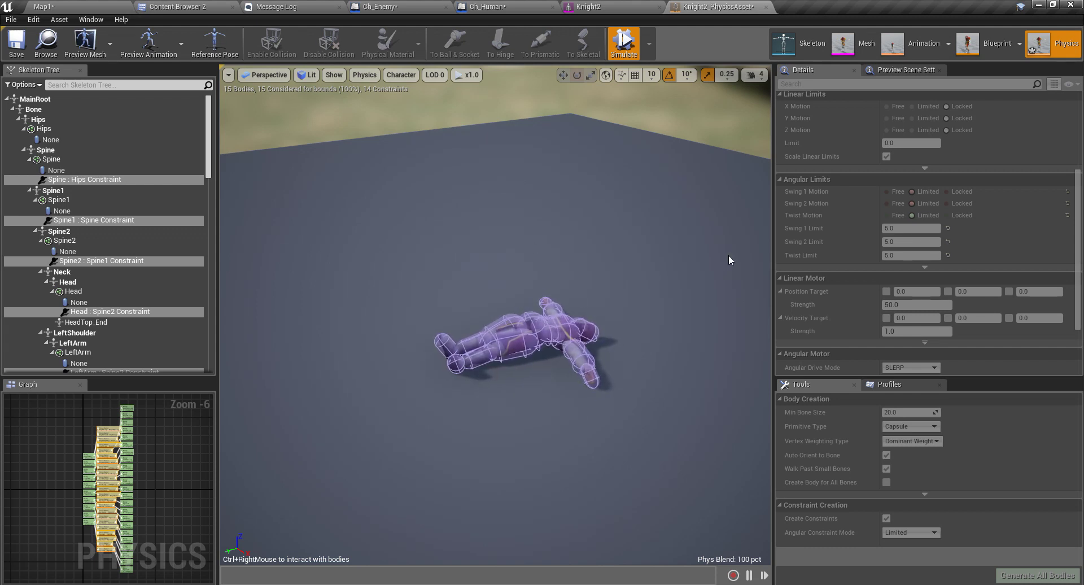
{"action": "left_click", "coordinate": [629, 53]}
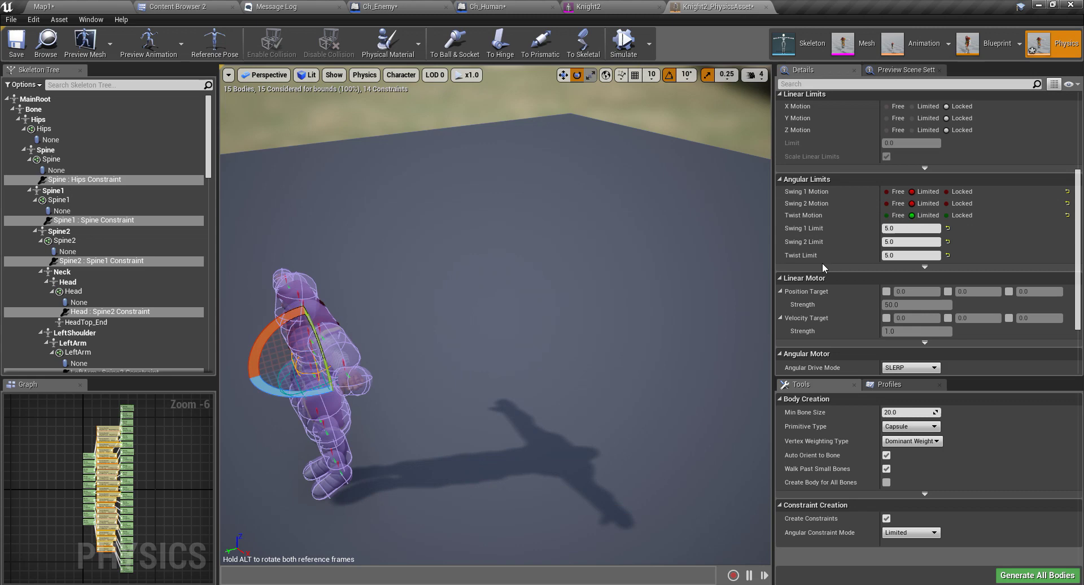
- Select the RightArm : Spine2 and LeftArm : Spine2 constraints at the knight's shoulders
{"action": "mouse_move", "coordinate": [432, 338]}
{"action": "right_mouse_down"}
{"action": "mouse_move", "coordinate": [412, 344]}
{"action": "mouse_move", "coordinate": [395, 384]}
{"action": "mouse_move", "coordinate": [429, 390]}
{"action": "mouse_move", "coordinate": [355, 384]}
{"action": "mouse_move", "coordinate": [441, 334]}
{"action": "right_mouse_up"}
{"action": "key", "text": "d"}
{"action": "key", "text": "a"}
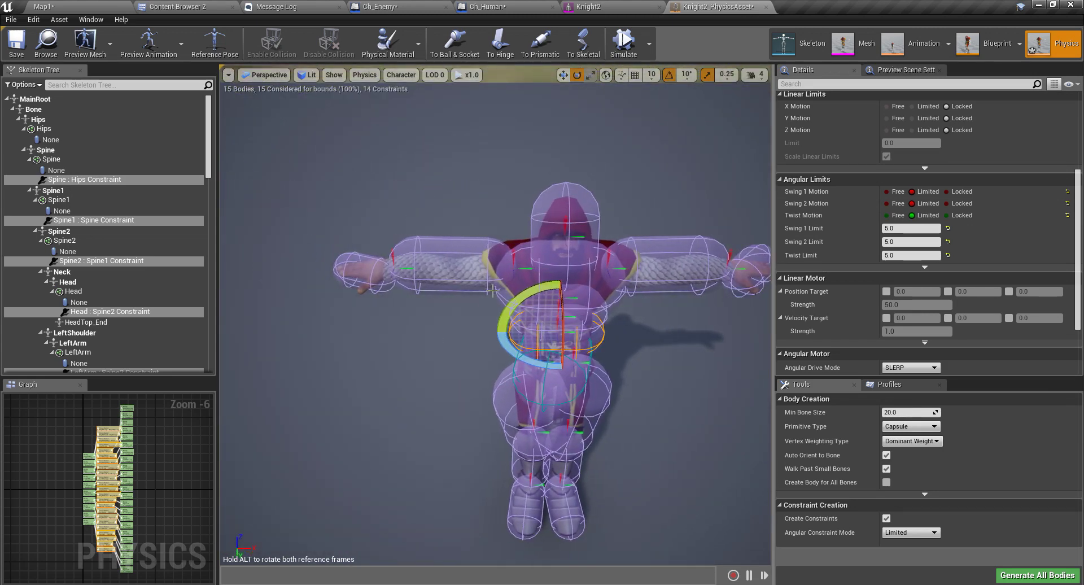
{"action": "scroll", "coordinate": [518, 288], "scroll_direction": "up", "scroll_amount": 5}
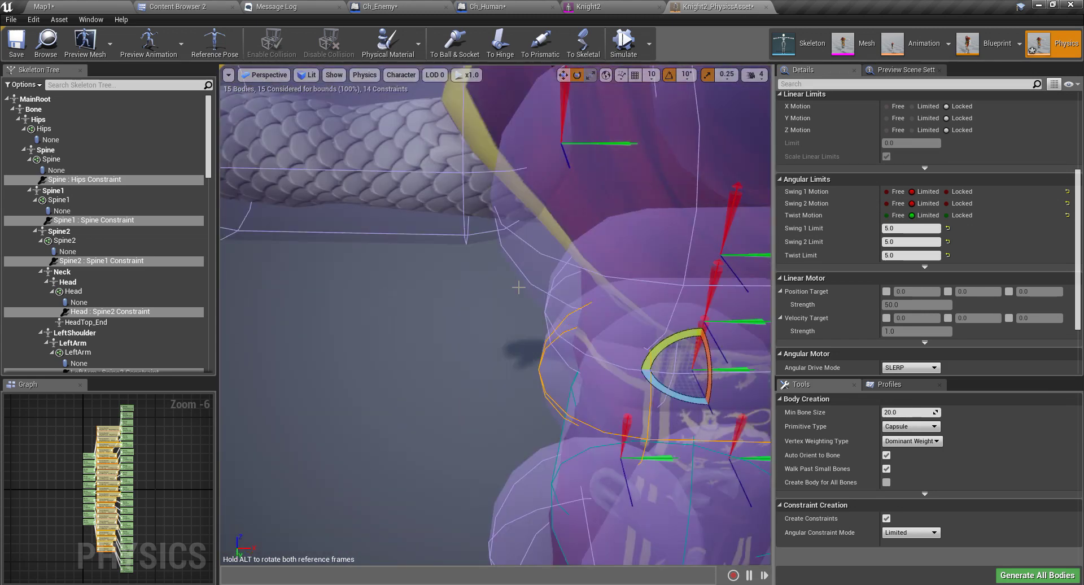
{"action": "left_click", "coordinate": [562, 142]}
{"action": "left_click_drag", "start_coordinate": [515, 258], "coordinate": [407, 294]}
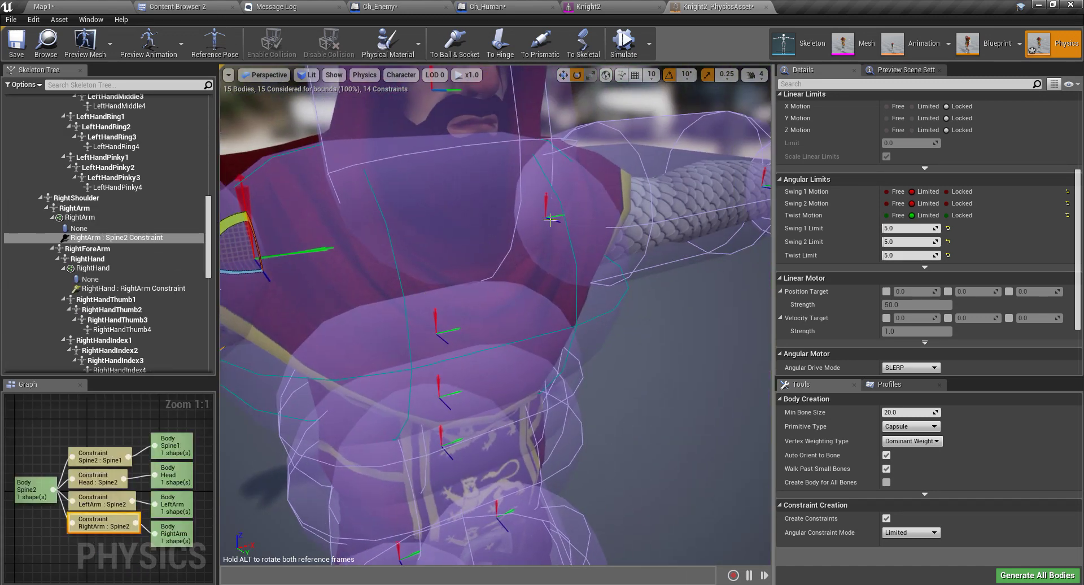
{"action": "left_click", "coordinate": [546, 214], "text": "ctrl"}
{"action": "middle_click_drag", "start_coordinate": [533, 286], "coordinate": [568, 305]}
{"action": "left_click_drag", "start_coordinate": [567, 305], "coordinate": [595, 314]}
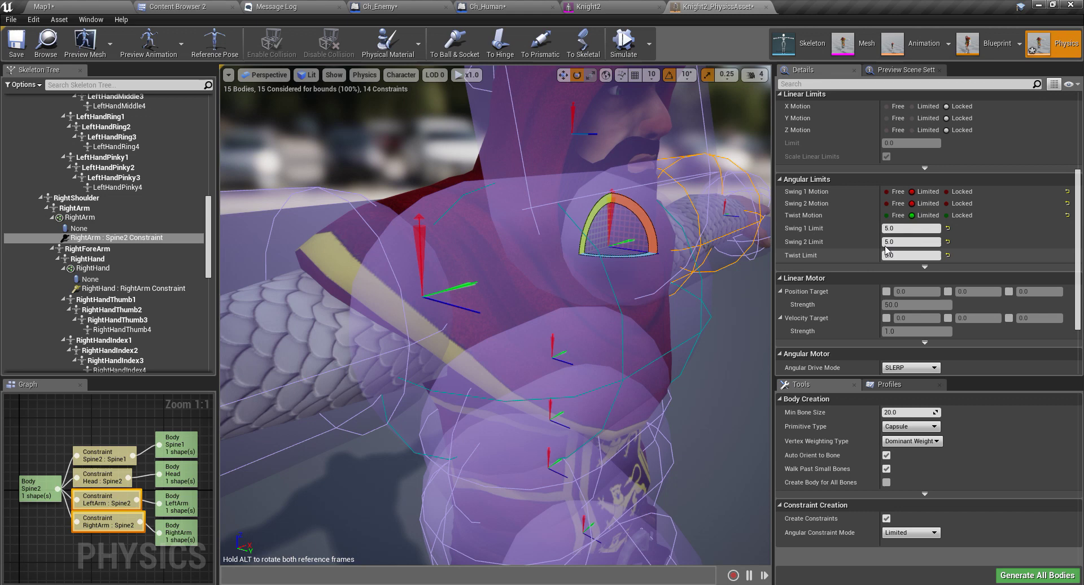
- Set the shoulder constraints' Swing 1 Limit to 30, Swing 2 Limit to 20 and Twist Limit to 10
{"action": "right_click_drag", "start_coordinate": [667, 334], "coordinate": [643, 302]}
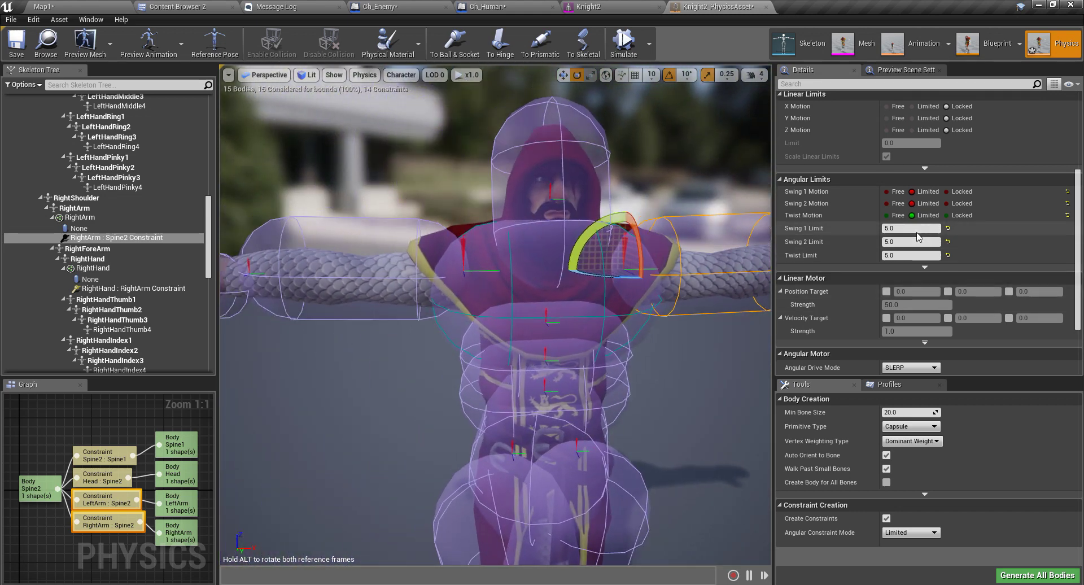
{"action": "left_click", "coordinate": [915, 228]}
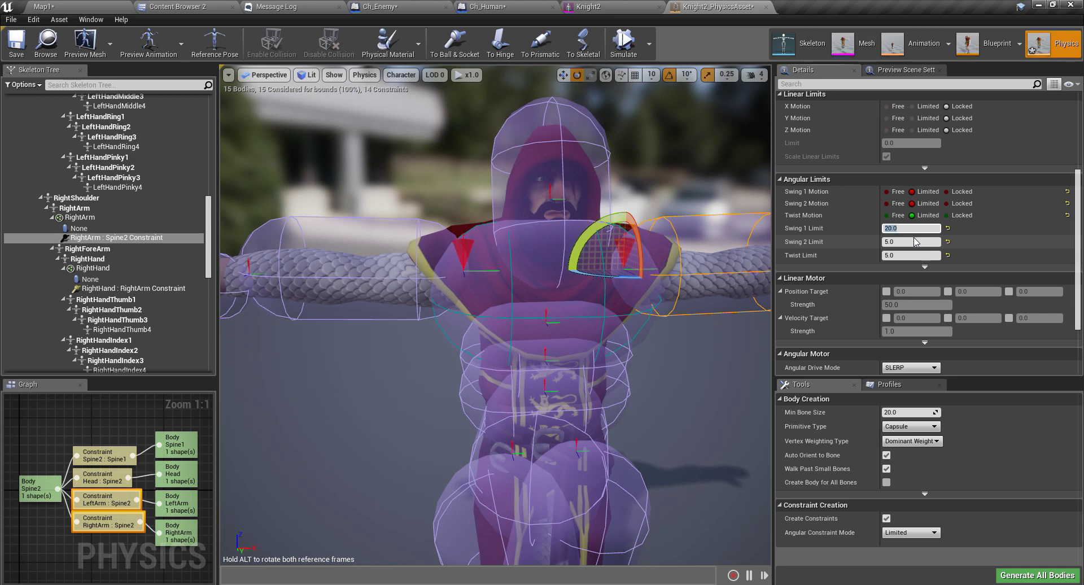
{"action": "right_click_drag", "start_coordinate": [615, 308], "coordinate": [643, 319]}
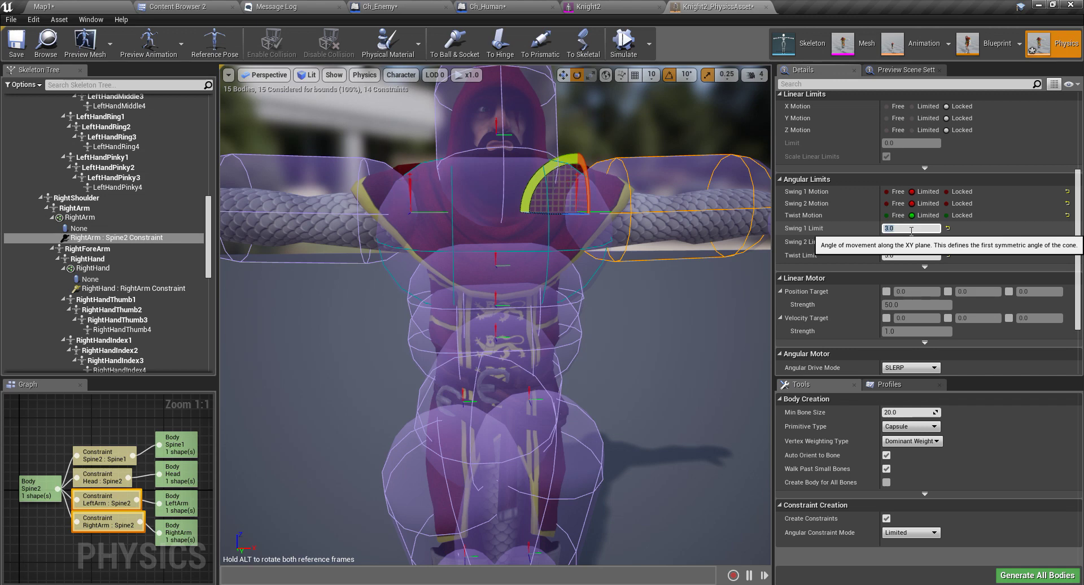
{"action": "left_click", "coordinate": [905, 241]}
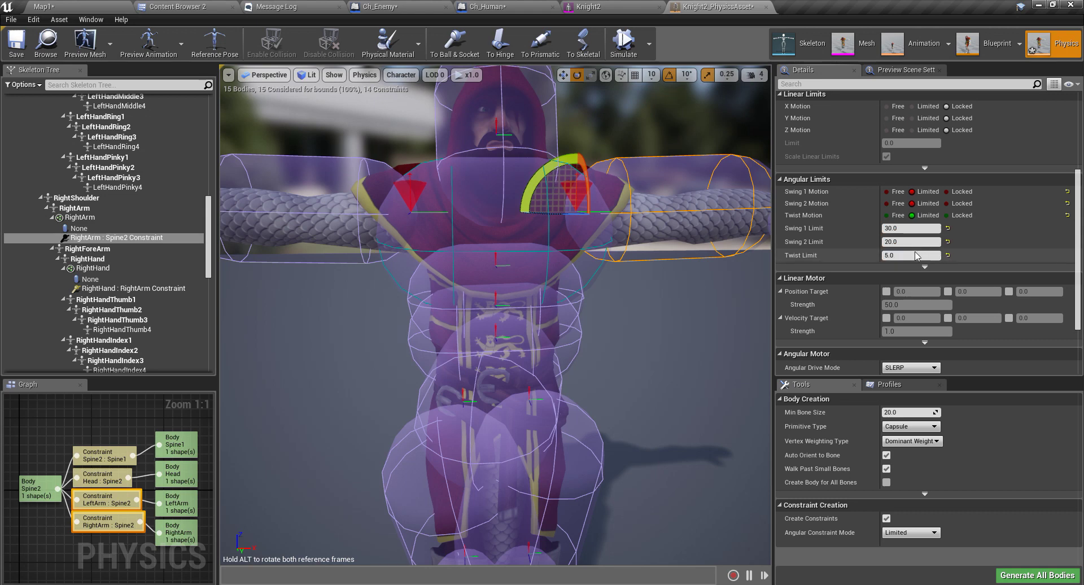
{"action": "right_click_drag", "start_coordinate": [497, 282], "coordinate": [627, 282]}
{"action": "right_click_drag", "start_coordinate": [383, 287], "coordinate": [618, 286]}
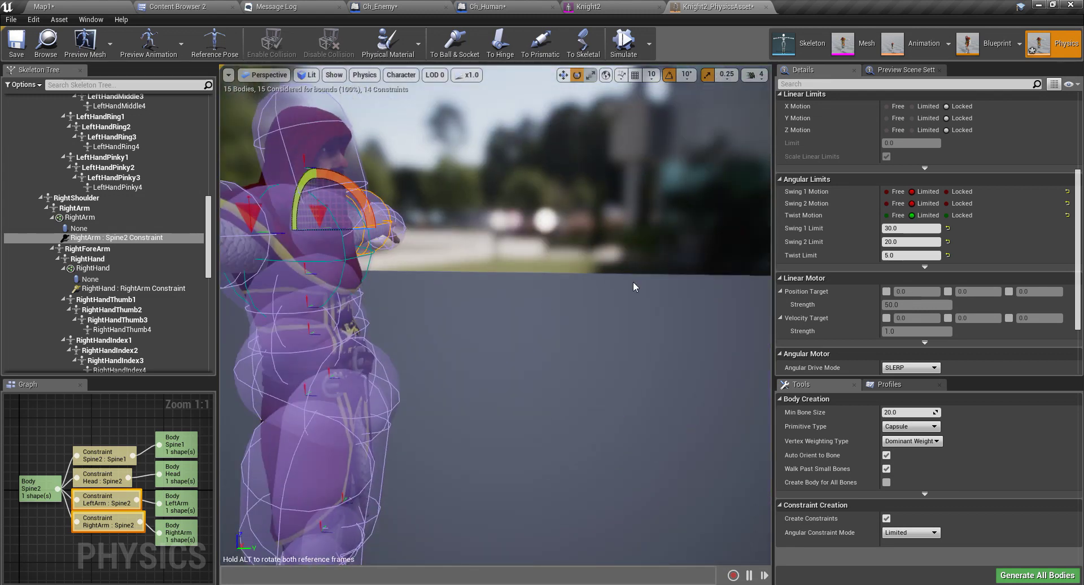
{"action": "left_click", "coordinate": [919, 258]}
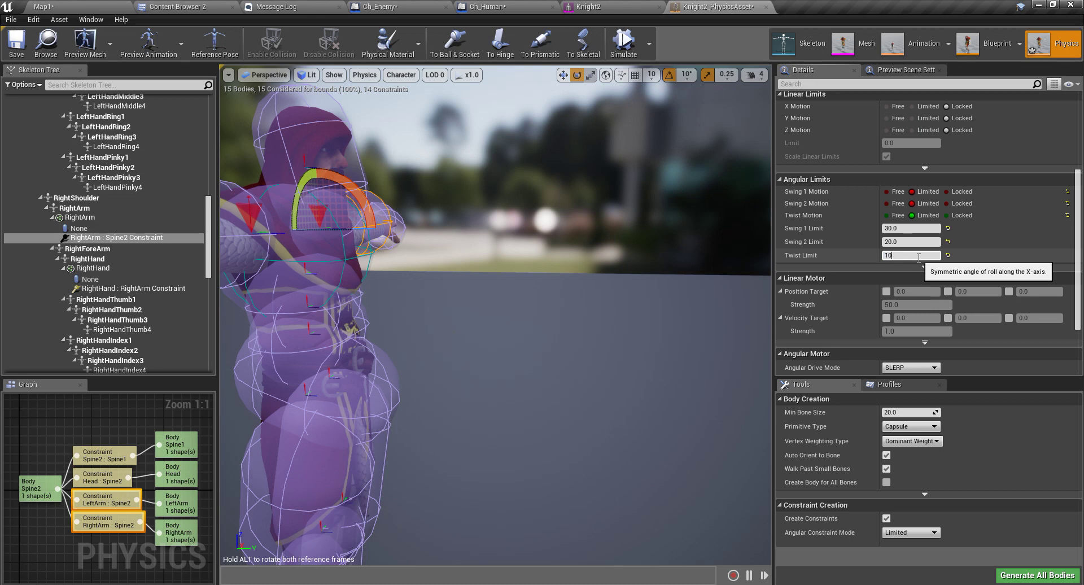
- Run the physics simulation, pull the fallen knight up by one arm to test the shoulders, and stop it
{"action": "right_click_drag", "start_coordinate": [692, 311], "coordinate": [709, 116]}
{"action": "scroll", "coordinate": [635, 332], "scroll_direction": "down", "scroll_amount": 5}
{"action": "left_click", "coordinate": [623, 43]}
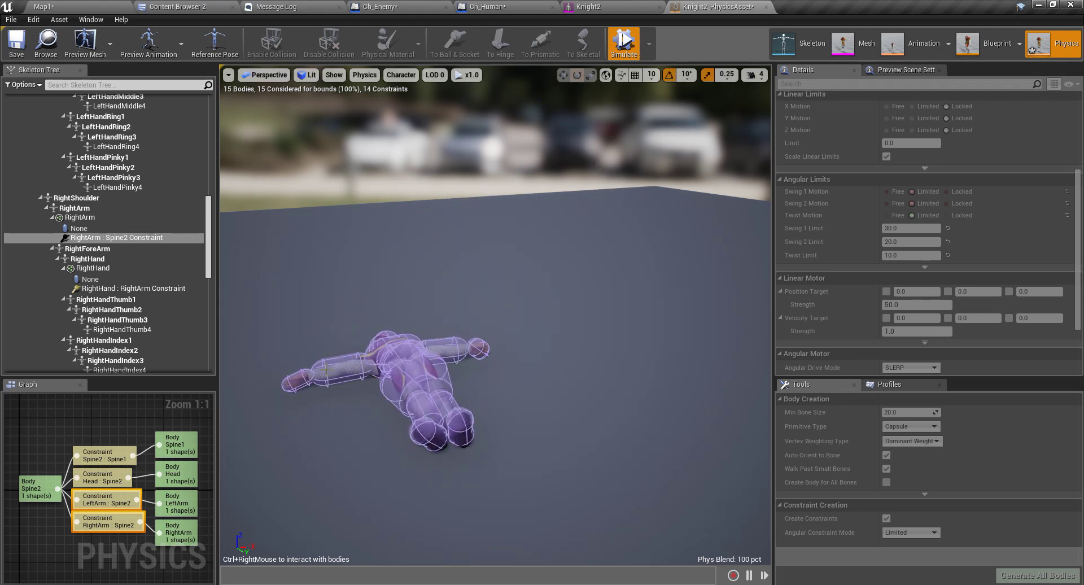
{"action": "right_click_drag", "start_coordinate": [326, 370], "coordinate": [519, 144], "text": "ctrl"}
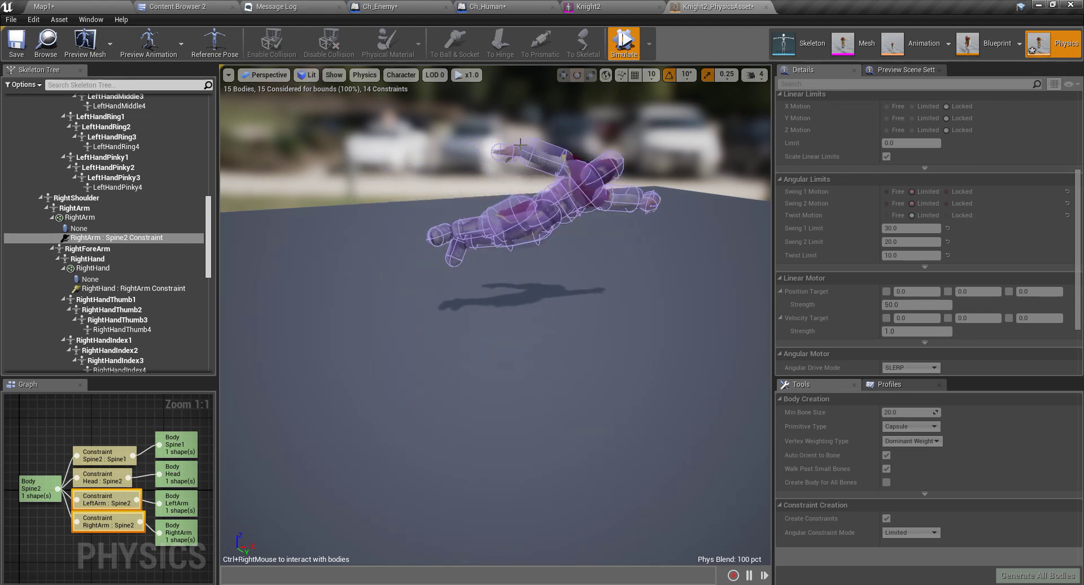
{"action": "left_click", "coordinate": [623, 43]}
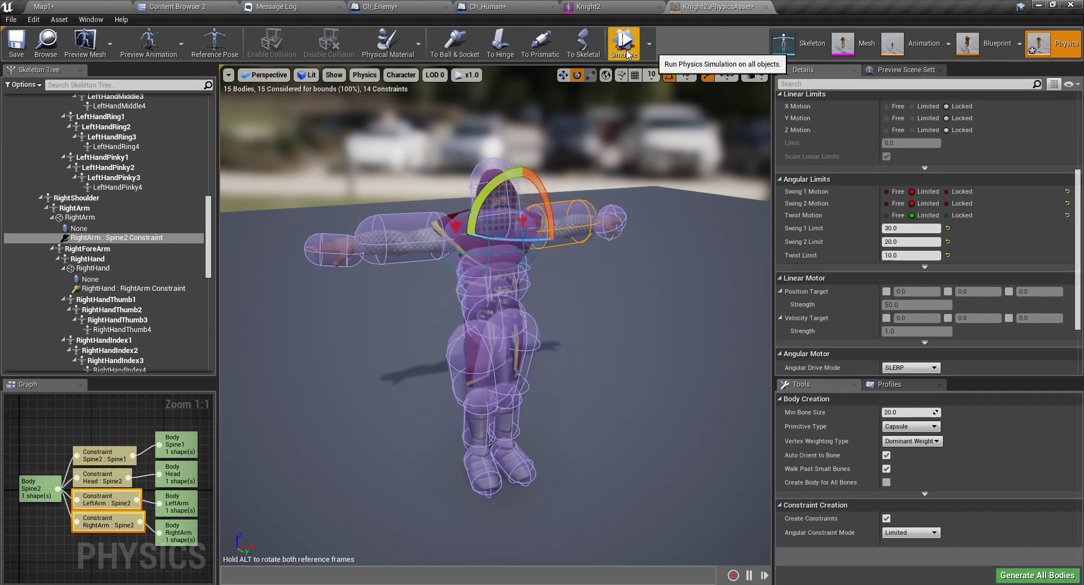
- Try a Swing 1 Limit of 90 on both shoulder constraints and test it with a short simulation
{"action": "left_click", "coordinate": [922, 228]}
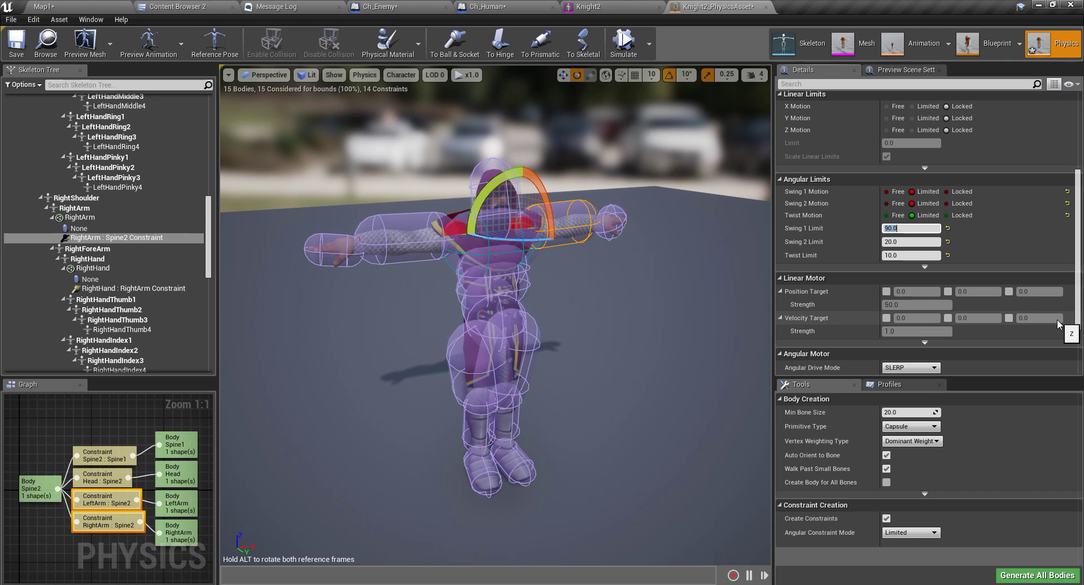
{"action": "right_click_drag", "start_coordinate": [499, 301], "coordinate": [654, 297]}
{"action": "middle_click_drag", "start_coordinate": [647, 304], "coordinate": [705, 314]}
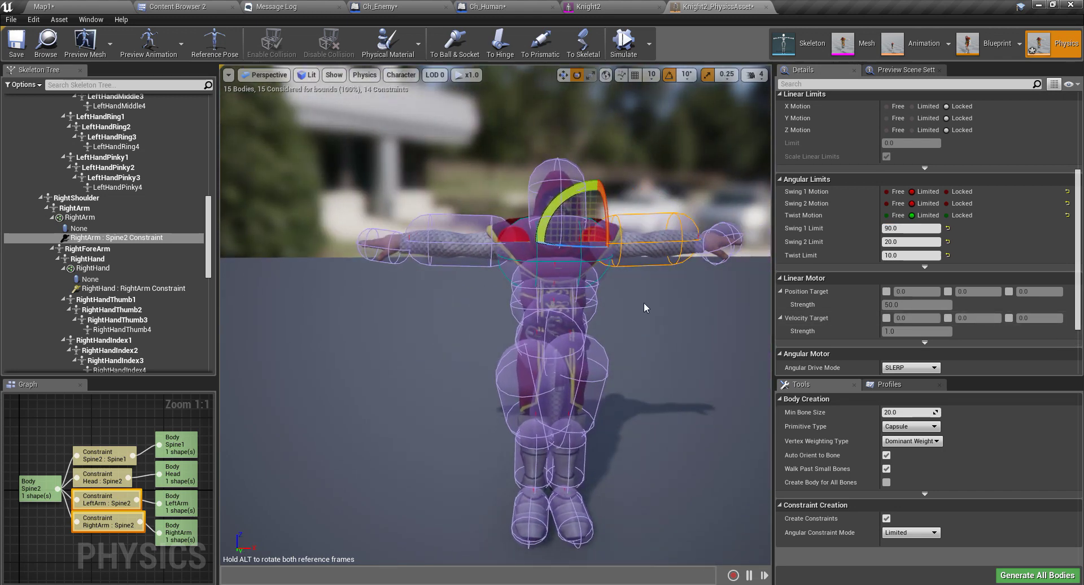
{"action": "left_click", "coordinate": [623, 51]}
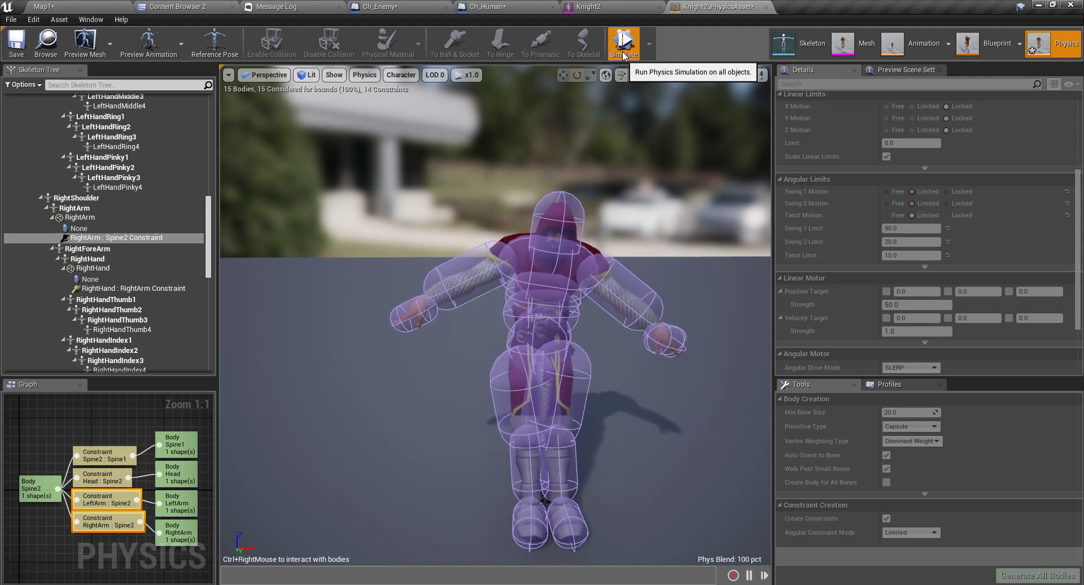
{"action": "left_click", "coordinate": [622, 56]}
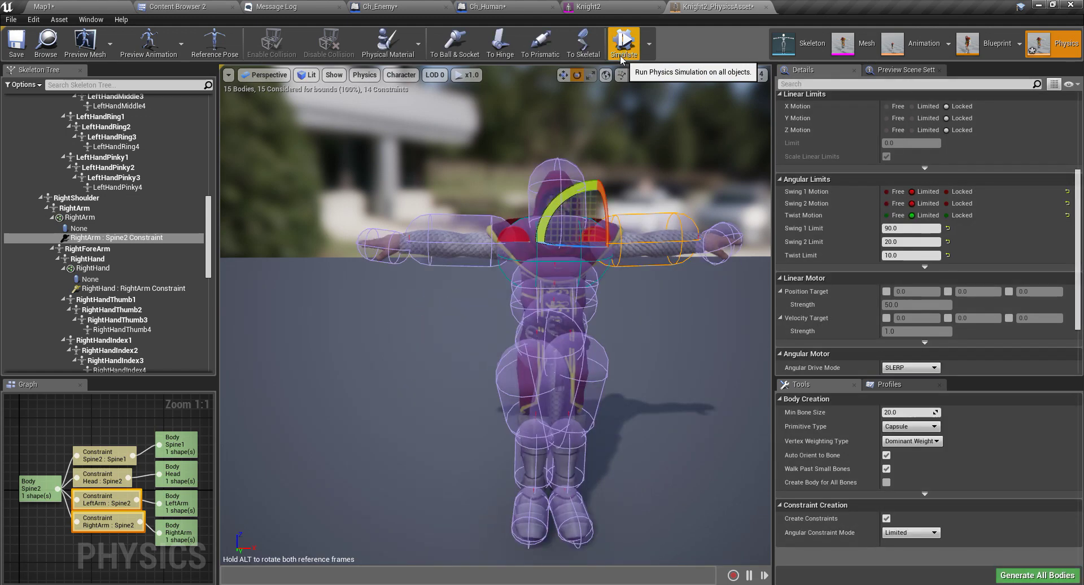
- Inspect the shoulder's swing cone up close and set both shoulder constraints' Swing 1 Limit to 180
{"action": "middle_click_drag", "start_coordinate": [556, 245], "coordinate": [659, 276]}
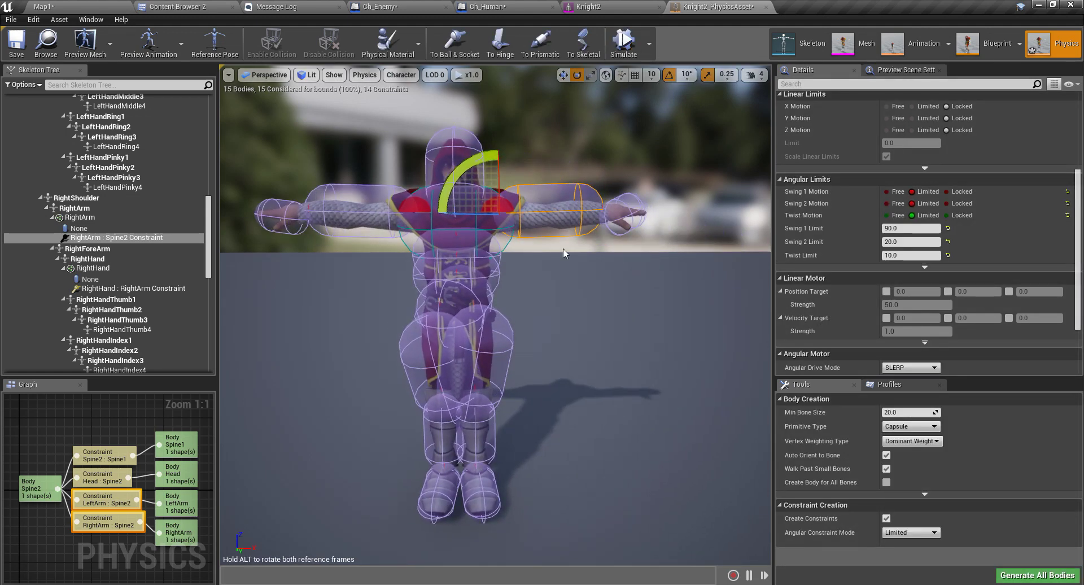
{"action": "scroll", "coordinate": [426, 175], "scroll_direction": "up", "scroll_amount": 3}
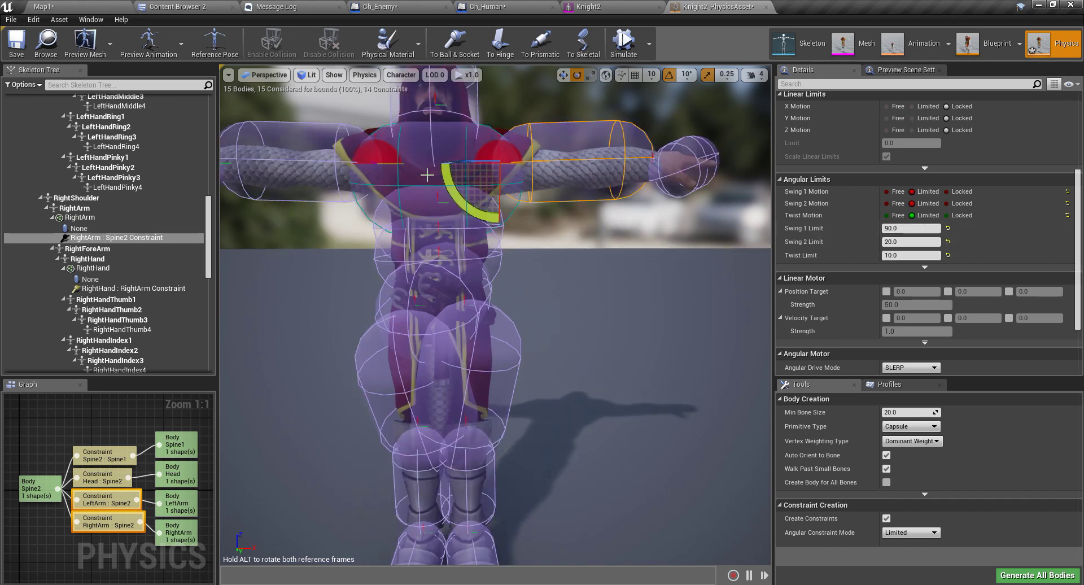
{"action": "middle_click_drag", "start_coordinate": [427, 175], "coordinate": [307, 65]}
{"action": "scroll", "coordinate": [427, 177], "scroll_direction": "up", "scroll_amount": 3}
{"action": "scroll", "coordinate": [428, 177], "scroll_direction": "up", "scroll_amount": 4}
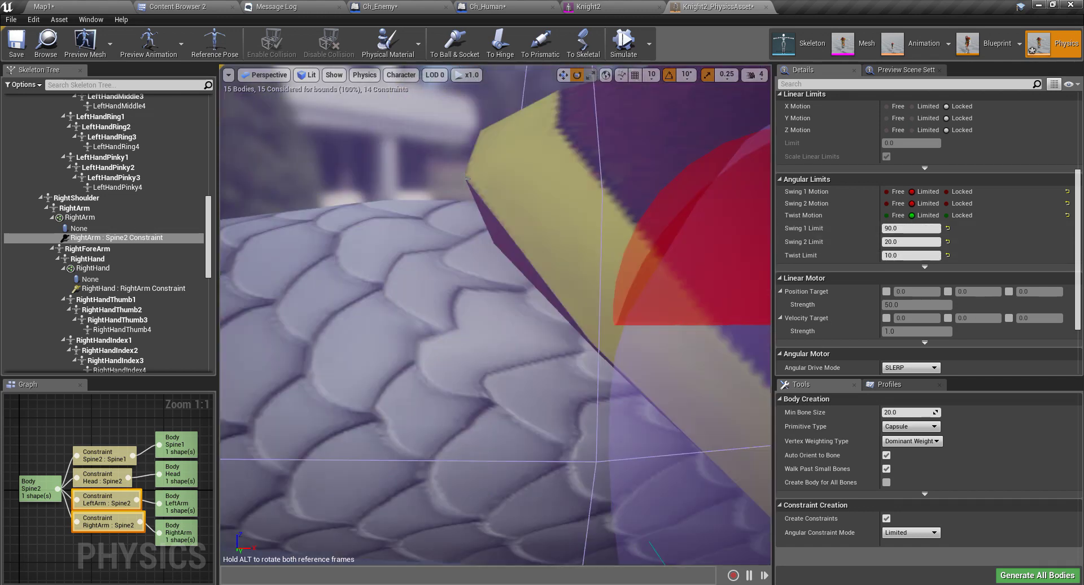
{"action": "scroll", "coordinate": [467, 178], "scroll_direction": "down", "scroll_amount": 5}
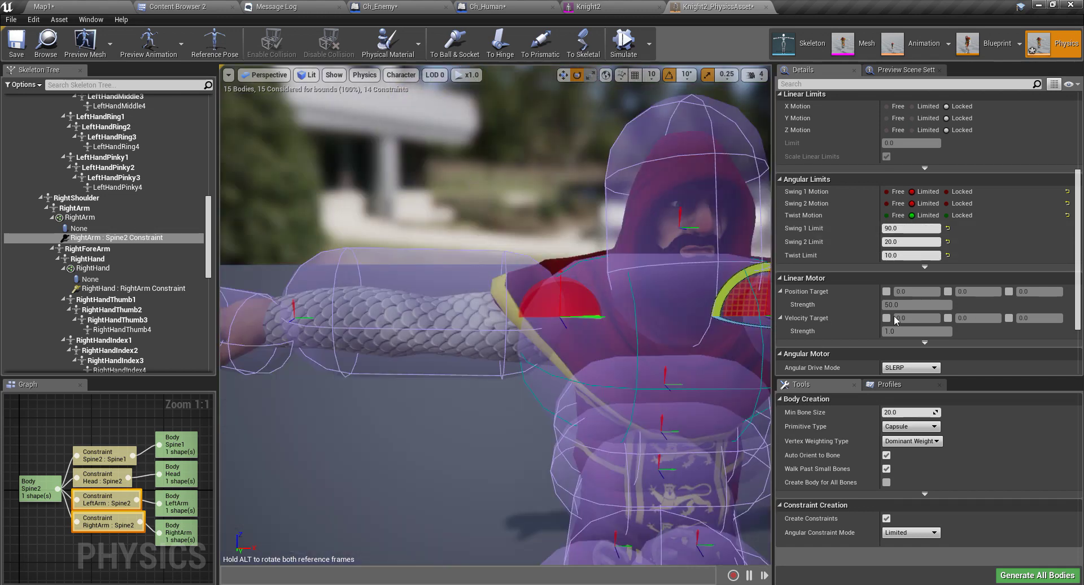
{"action": "left_click", "coordinate": [917, 228]}
{"action": "type", "text": "180"}
{"action": "key", "text": "Return"}
- Simulate the knight's fall with the widened shoulder swing and stop the simulation
{"action": "scroll", "coordinate": [622, 159], "scroll_direction": "down", "scroll_amount": 5}
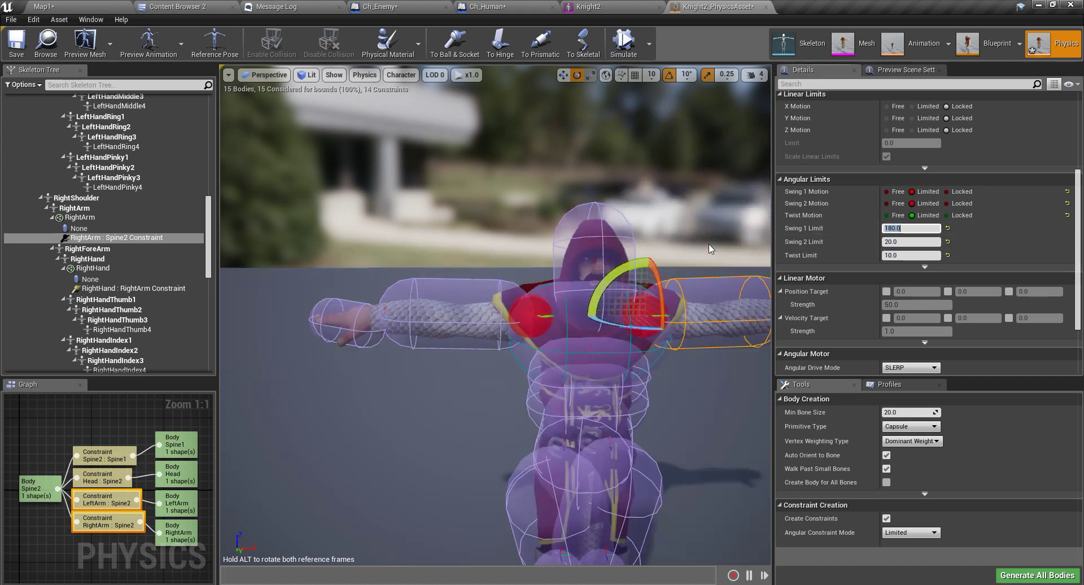
{"action": "left_click", "coordinate": [632, 47]}
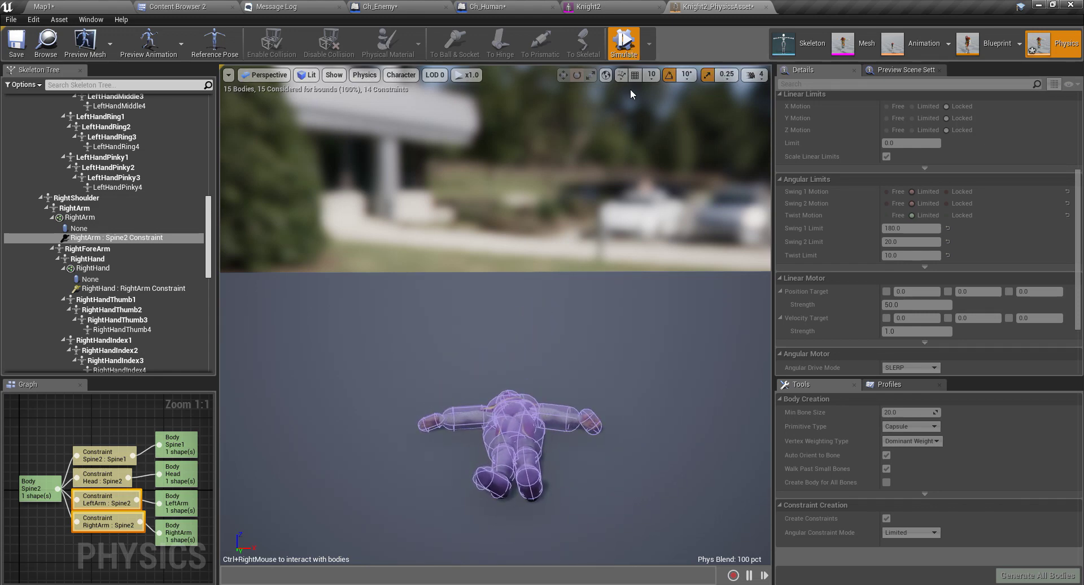
{"action": "left_click", "coordinate": [624, 42]}
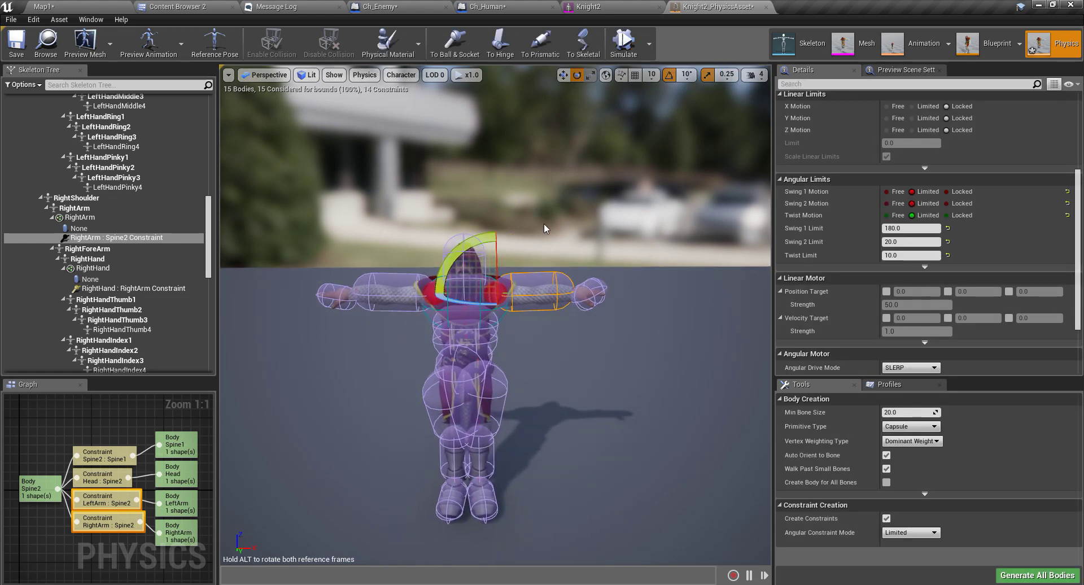
- Set both shoulder constraints' Swing 2 Limit to 90 and test the knight's fall with a physics simulation
{"action": "scroll", "coordinate": [544, 228], "scroll_direction": "up", "scroll_amount": 3}
{"action": "left_click", "coordinate": [910, 241]}
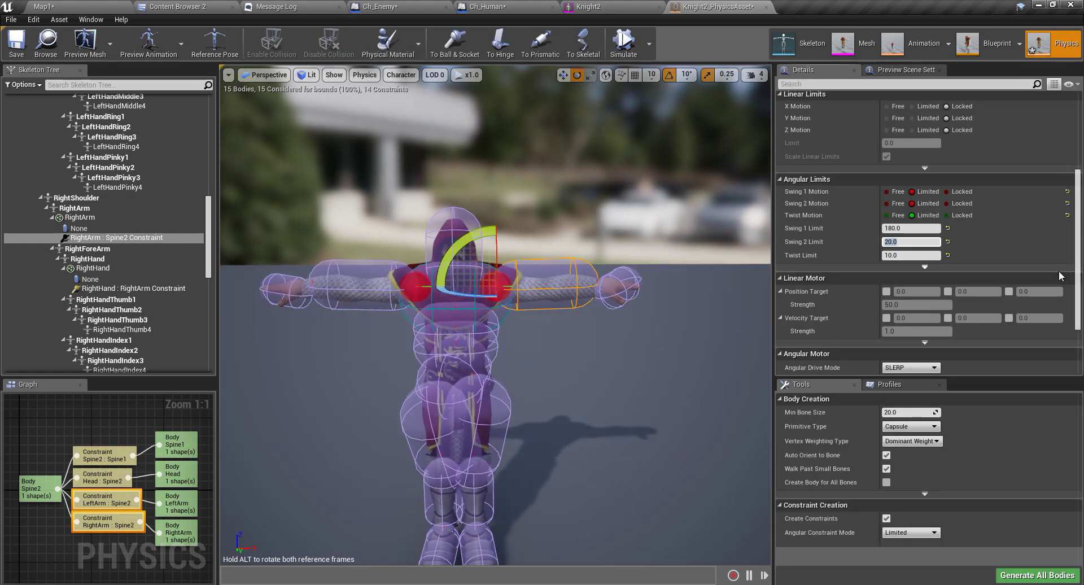
{"action": "type", "text": "90"}
{"action": "key", "text": "Return"}
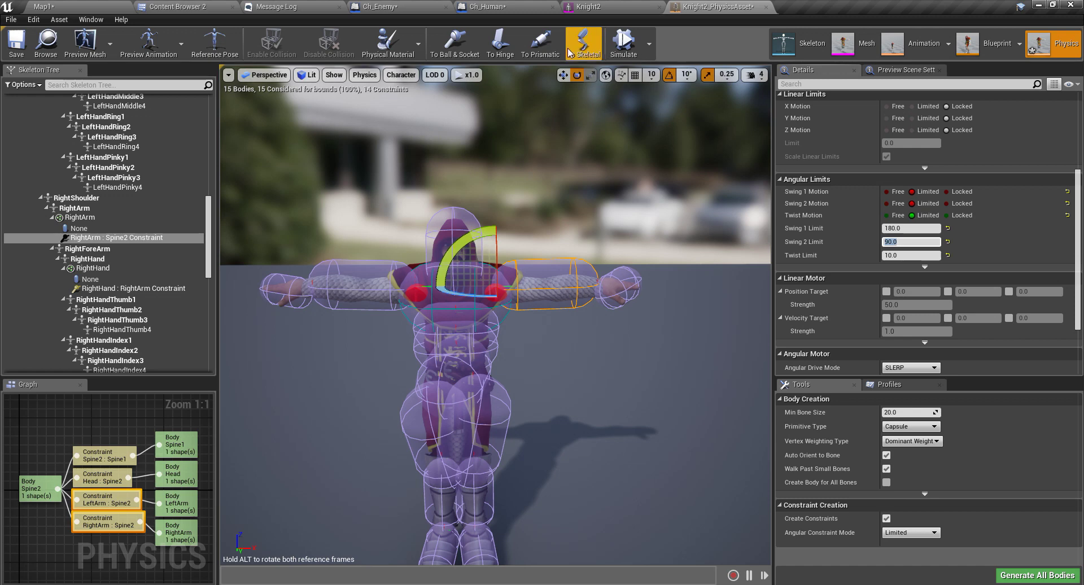
{"action": "left_click", "coordinate": [624, 42]}
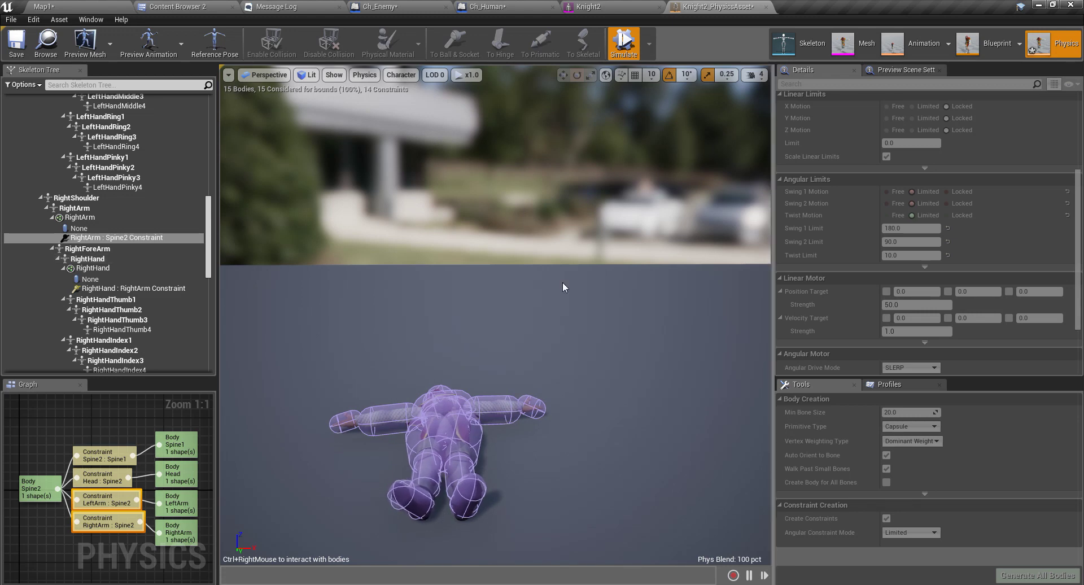
{"action": "left_click", "coordinate": [623, 45]}
- Set both shoulder constraints' Twist Limit to 60 and test it with a short physics simulation
{"action": "right_click_drag", "start_coordinate": [586, 186], "coordinate": [590, 237]}
{"action": "left_click", "coordinate": [916, 256]}
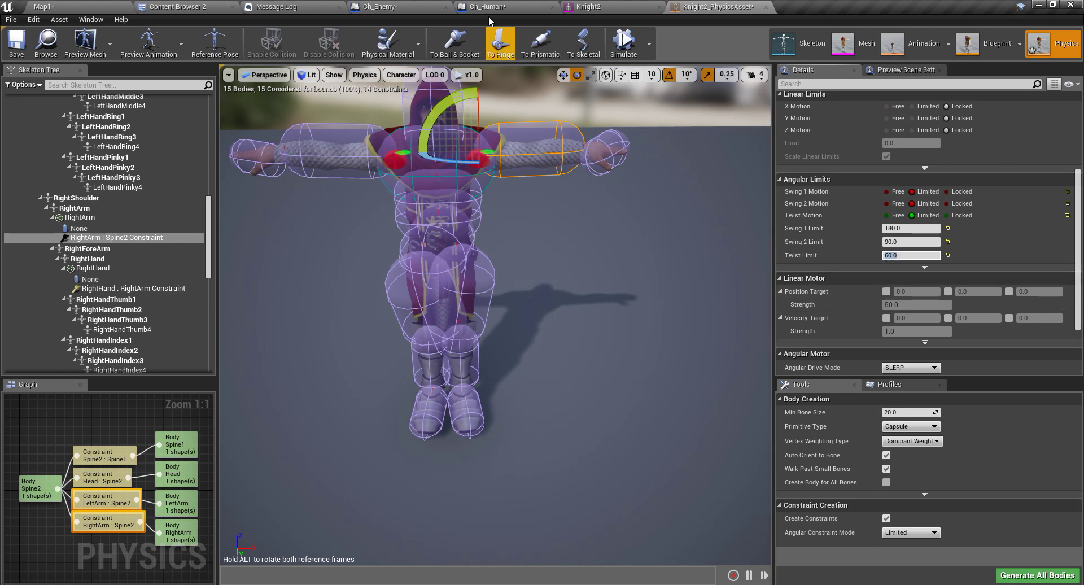
{"action": "left_click", "coordinate": [622, 41]}
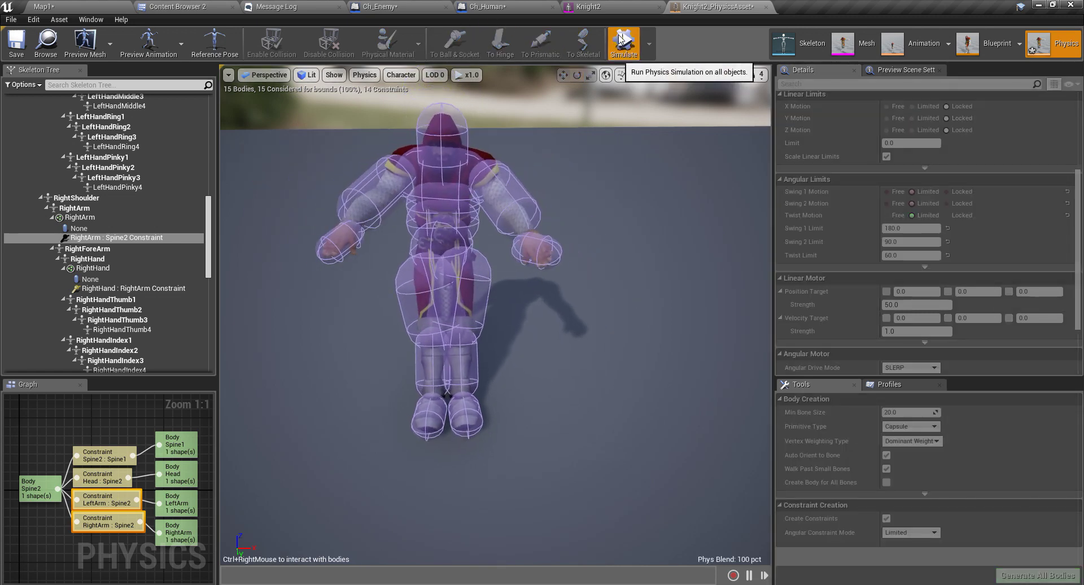
{"action": "left_click", "coordinate": [621, 41]}
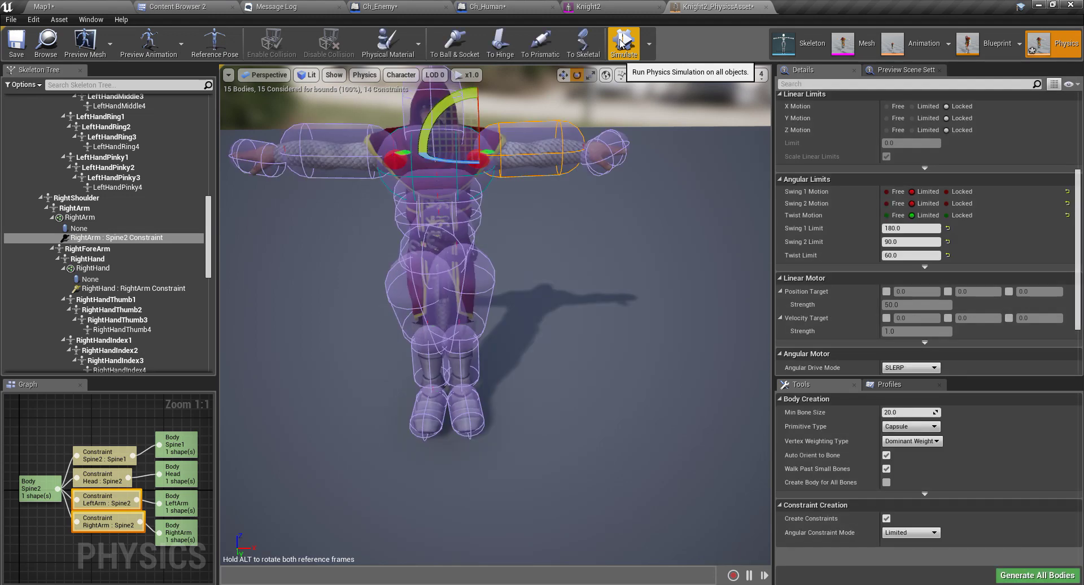
- Try rotating the selected shoulder constraint around the upper arm and undo the constraint move
{"action": "mouse_move", "coordinate": [559, 146]}
{"action": "right_mouse_down"}
{"action": "mouse_move", "coordinate": [429, 214]}
{"action": "mouse_move", "coordinate": [559, 192]}
{"action": "mouse_move", "coordinate": [559, 146]}
{"action": "right_mouse_up"}
{"action": "scroll", "coordinate": [558, 146], "scroll_direction": "up", "scroll_amount": 5}
{"action": "right_click_drag", "start_coordinate": [587, 239], "coordinate": [507, 147]}
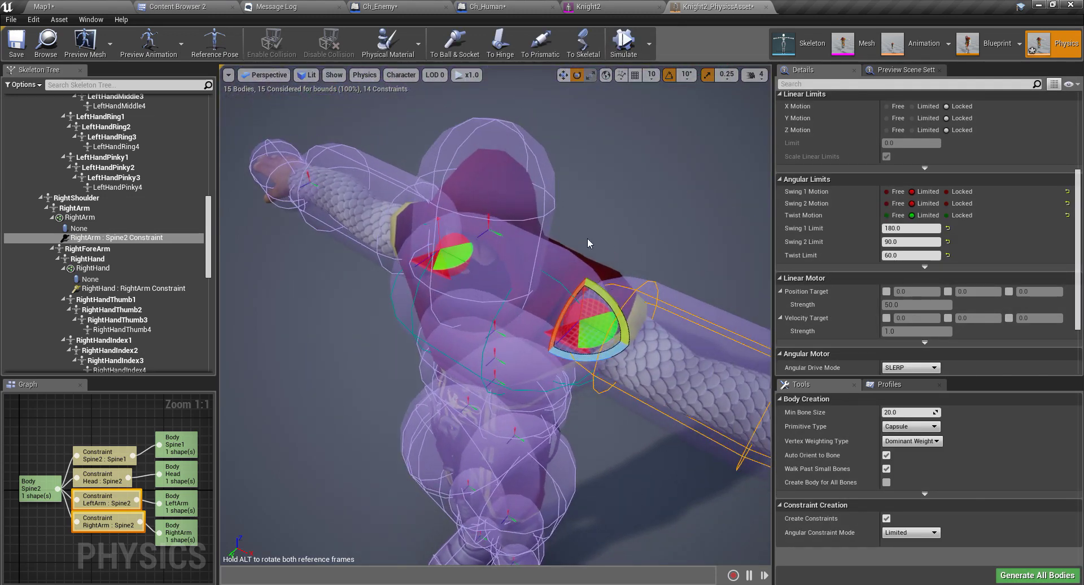
{"action": "right_click_drag", "start_coordinate": [587, 335], "coordinate": [552, 320]}
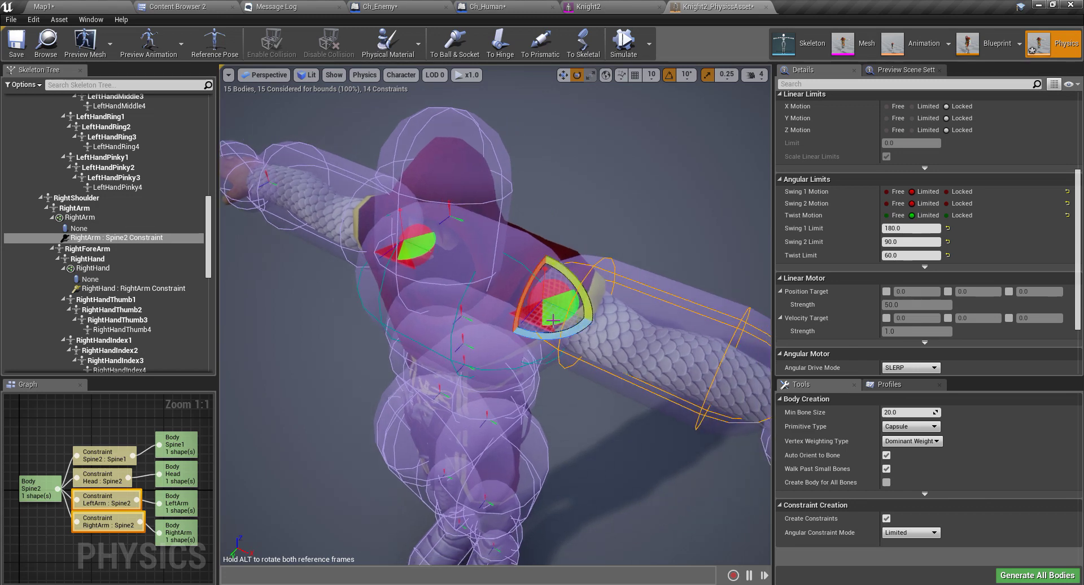
{"action": "left_click_drag", "start_coordinate": [534, 337], "coordinate": [525, 330]}
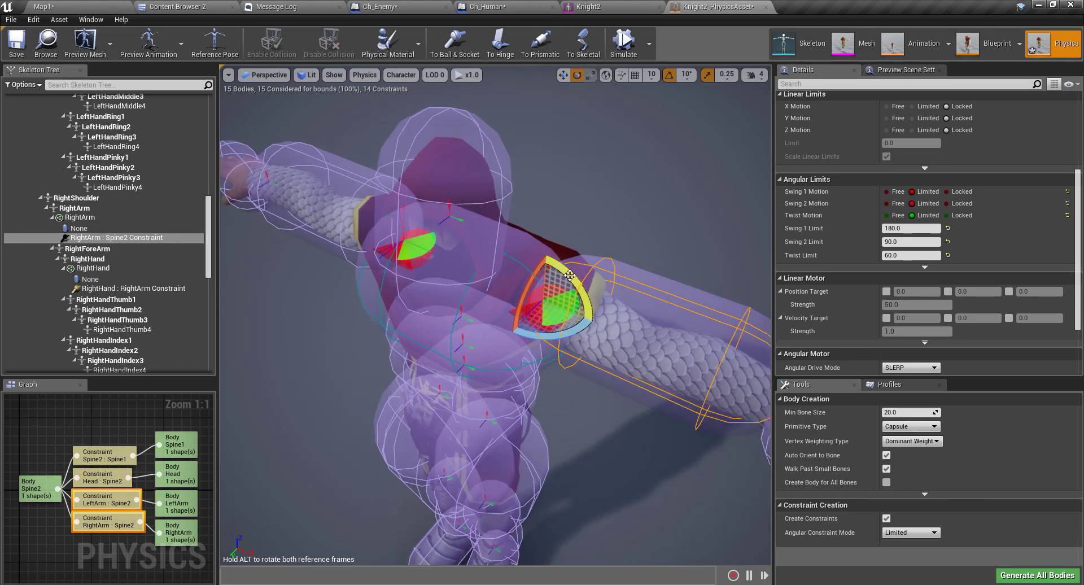
{"action": "key", "text": "ctrl+z"}
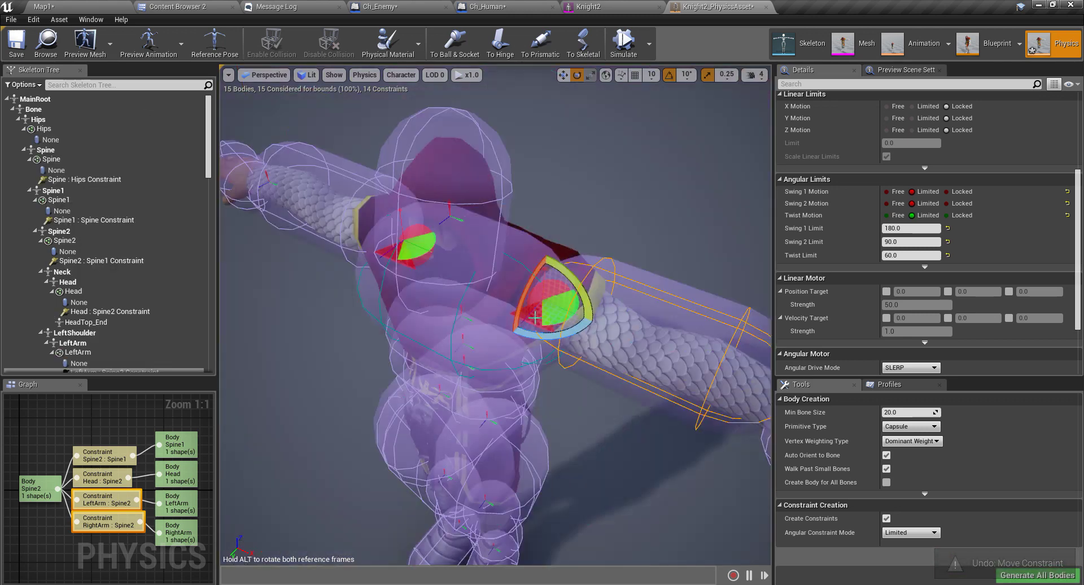
- Examine the swing and twist limit cones on both of the knight's shoulders from several angles
{"action": "scroll", "coordinate": [535, 318], "scroll_direction": "down", "scroll_amount": 3}
{"action": "right_click_drag", "start_coordinate": [499, 327], "coordinate": [564, 352]}
{"action": "middle_click_drag", "start_coordinate": [498, 327], "coordinate": [436, 322]}
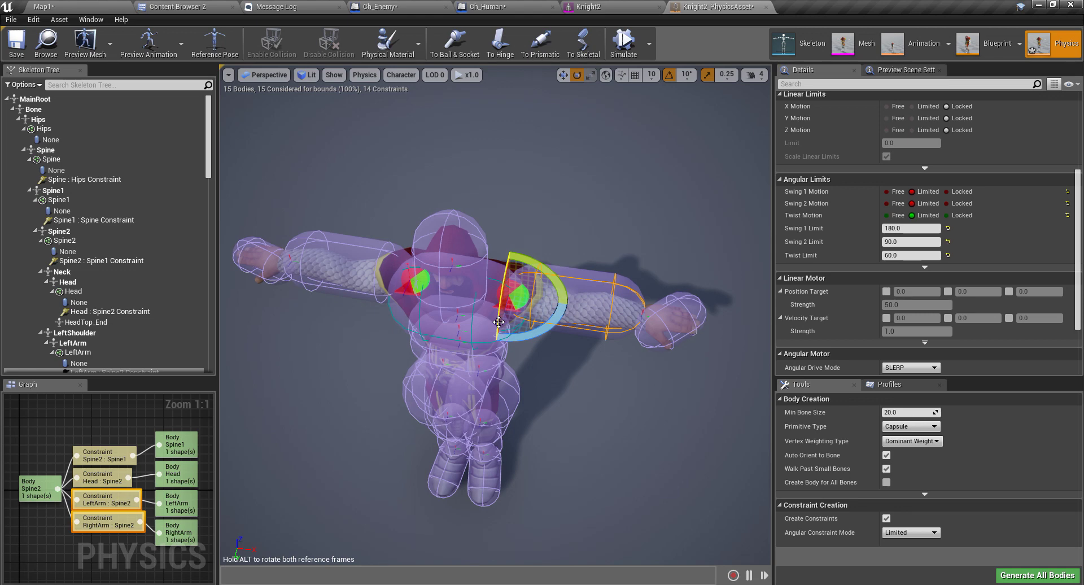
{"action": "scroll", "coordinate": [498, 322], "scroll_direction": "up", "scroll_amount": 2}
{"action": "right_click_drag", "start_coordinate": [444, 356], "coordinate": [491, 294]}
{"action": "middle_click_drag", "start_coordinate": [444, 356], "coordinate": [367, 446]}
{"action": "scroll", "coordinate": [446, 357], "scroll_direction": "down", "scroll_amount": 4}
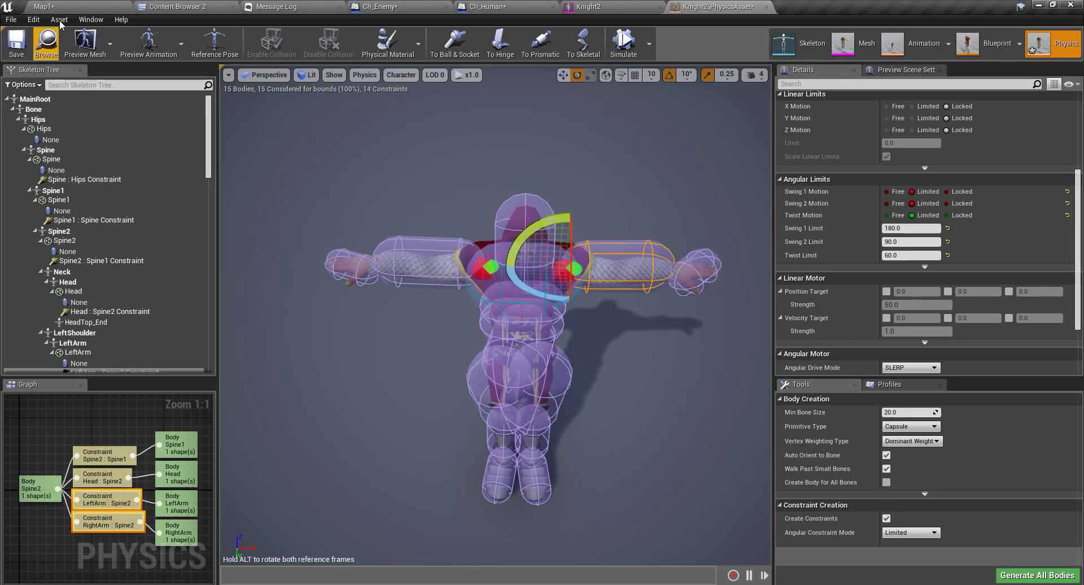
- Open the Map1 level, run a brief full-screen play session, and stop it
{"action": "left_click", "coordinate": [45, 6]}
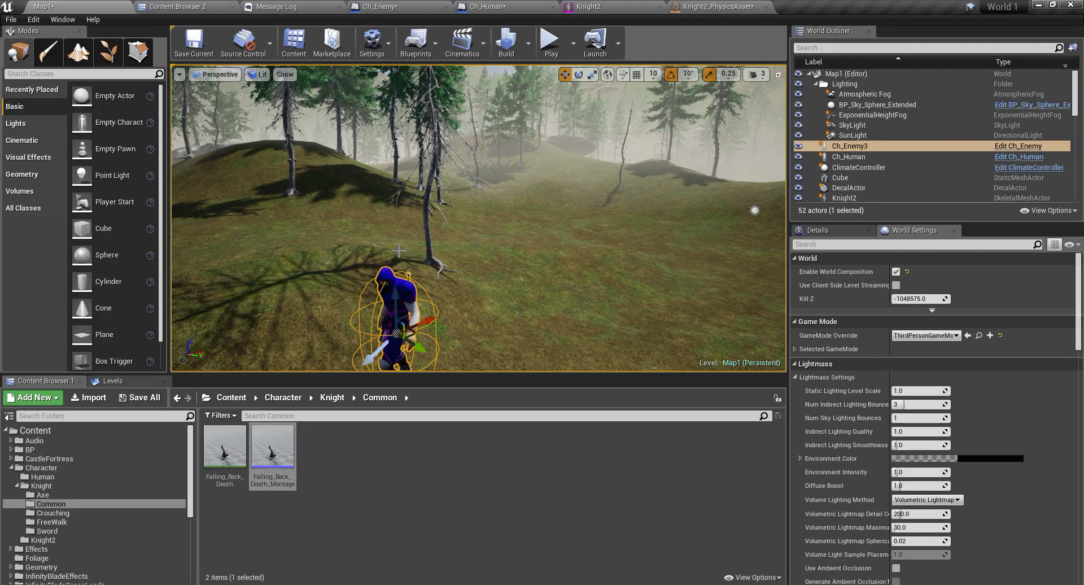
{"action": "key", "text": "F11"}
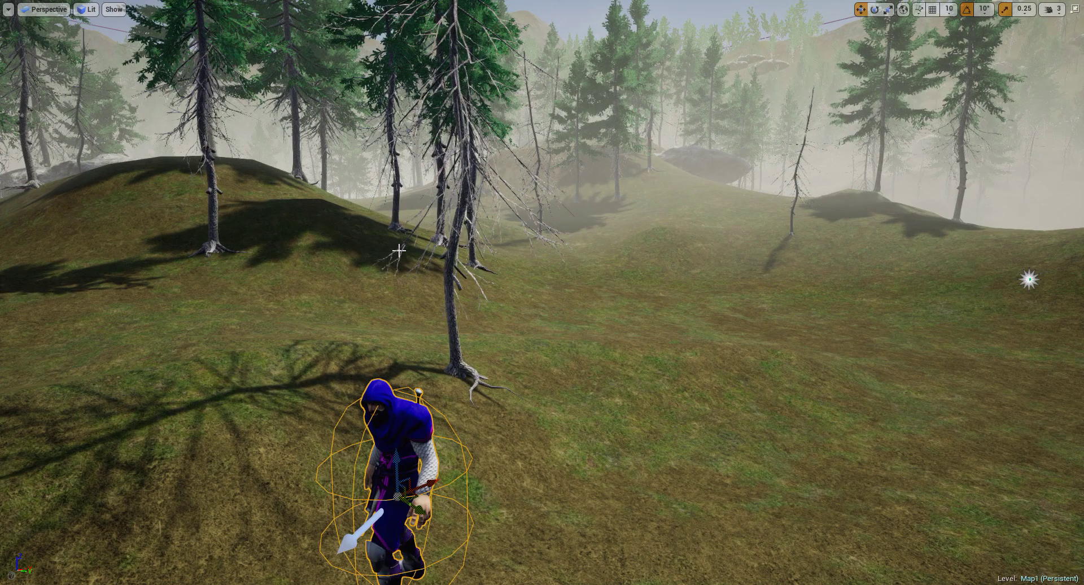
{"action": "key", "text": "alt+p"}
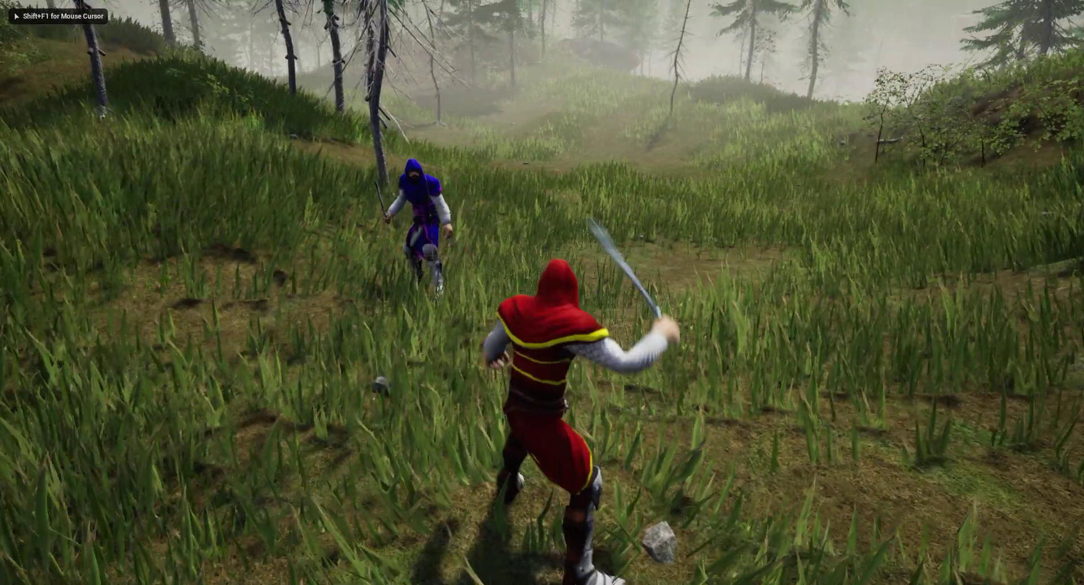
{"action": "key", "text": "Escape"}
{"action": "key", "text": "F11"}
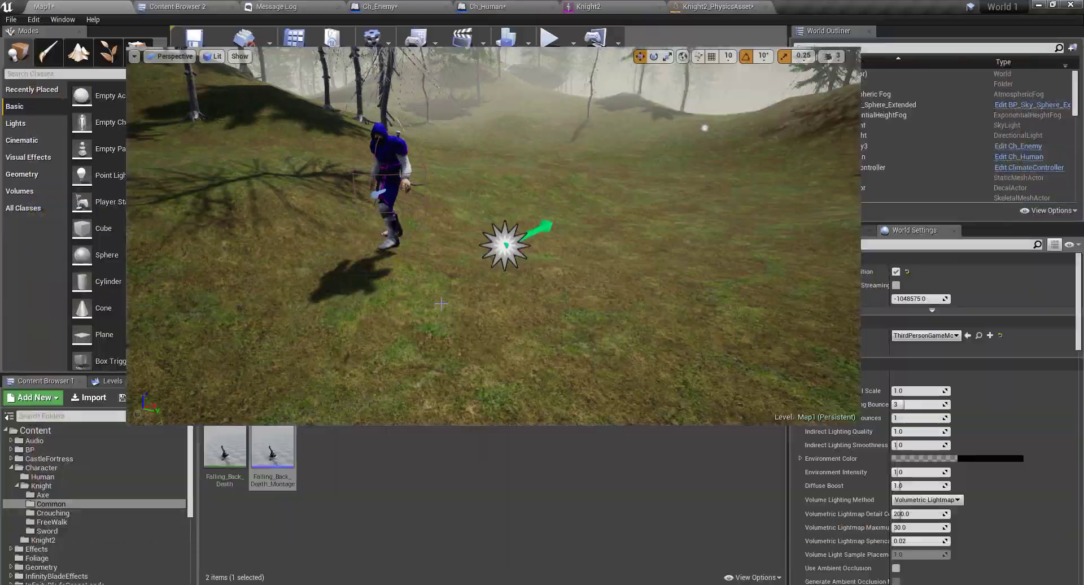
- Review the CapsuleComponent settings in Ch_Human and Ch_Enemy and compile the Ch_Enemy blueprint
{"action": "left_click", "coordinate": [488, 6]}
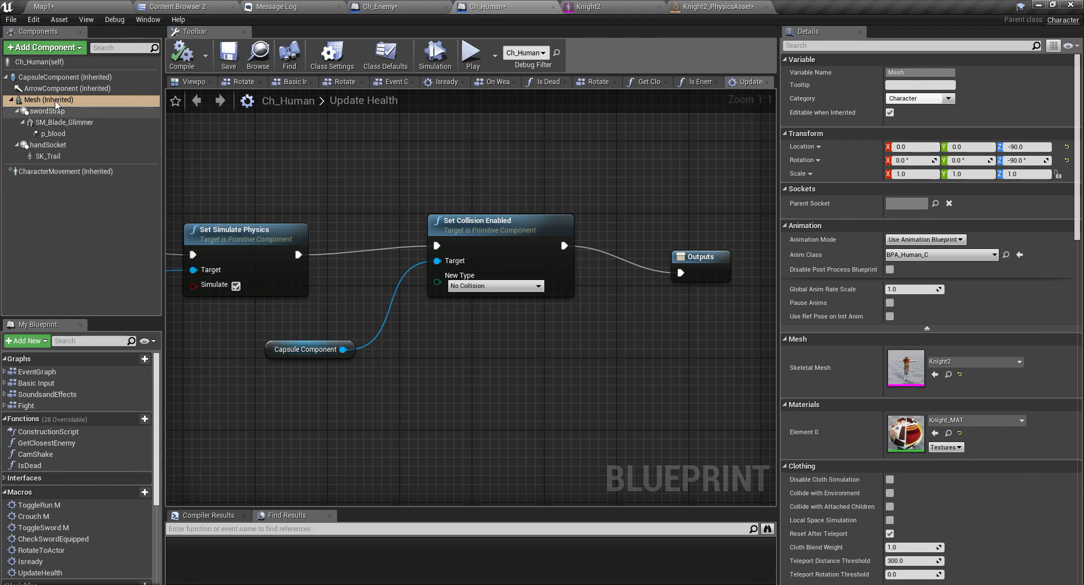
{"action": "left_click", "coordinate": [62, 77]}
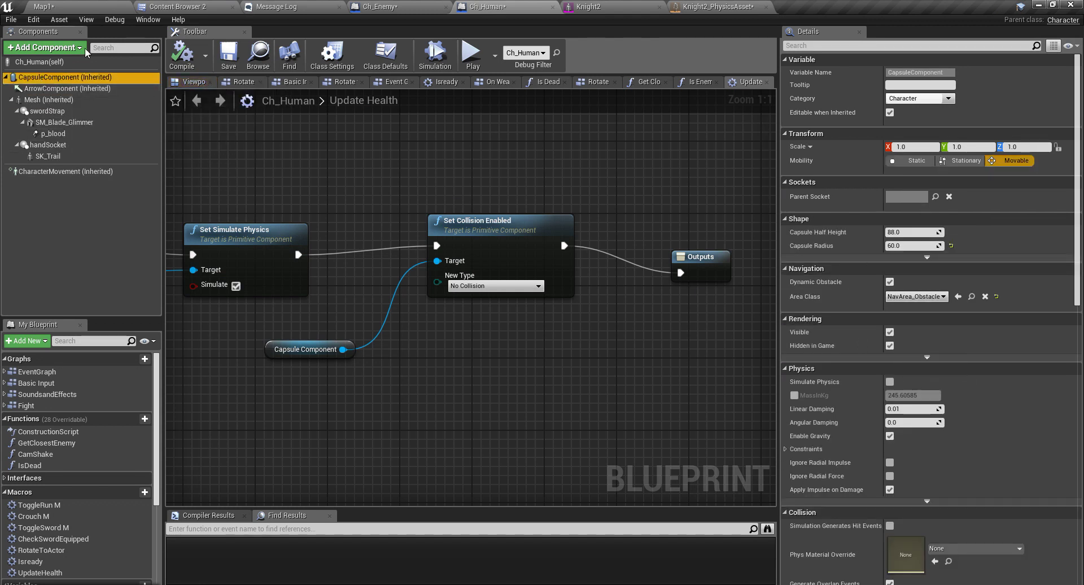
{"action": "left_click", "coordinate": [379, 6]}
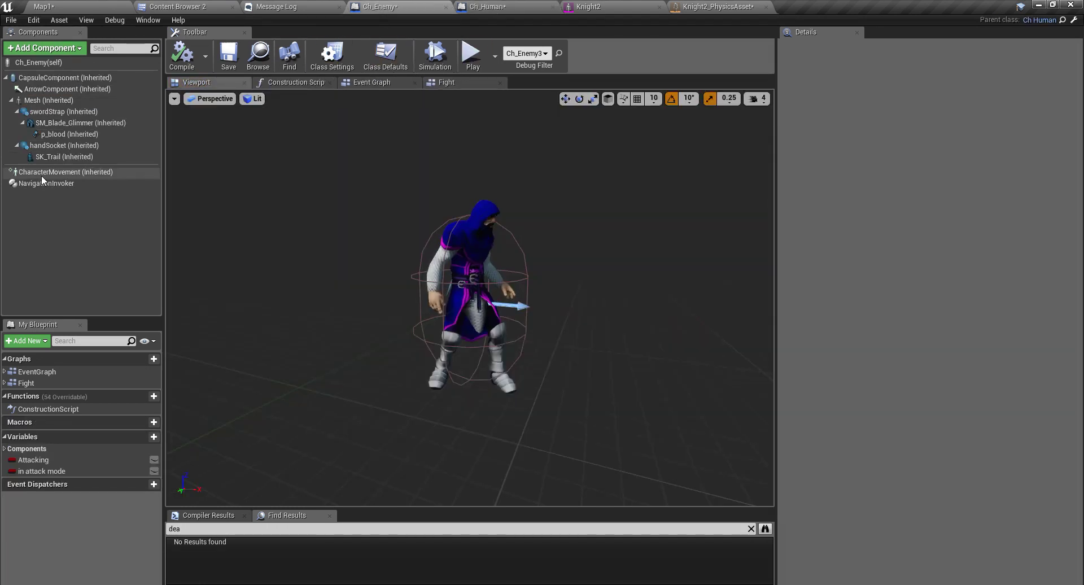
{"action": "left_click", "coordinate": [49, 77]}
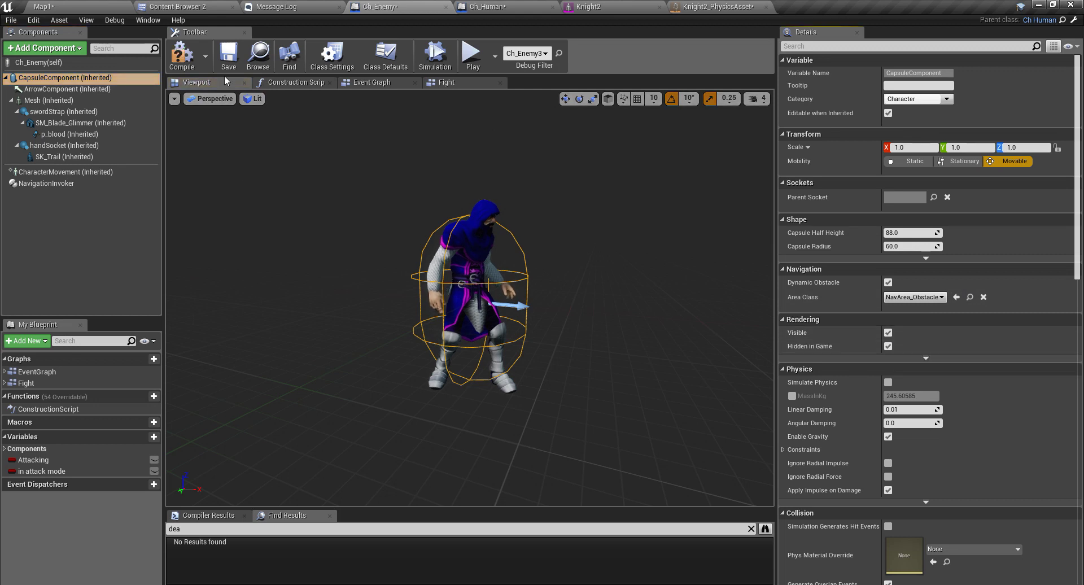
{"action": "left_click", "coordinate": [182, 56]}
- Play-test Map1 full screen, attacking the enemy to check its ragdoll death, and leave the play session
{"action": "left_click", "coordinate": [43, 6]}
{"action": "right_click_drag", "start_coordinate": [244, 92], "coordinate": [449, 244]}
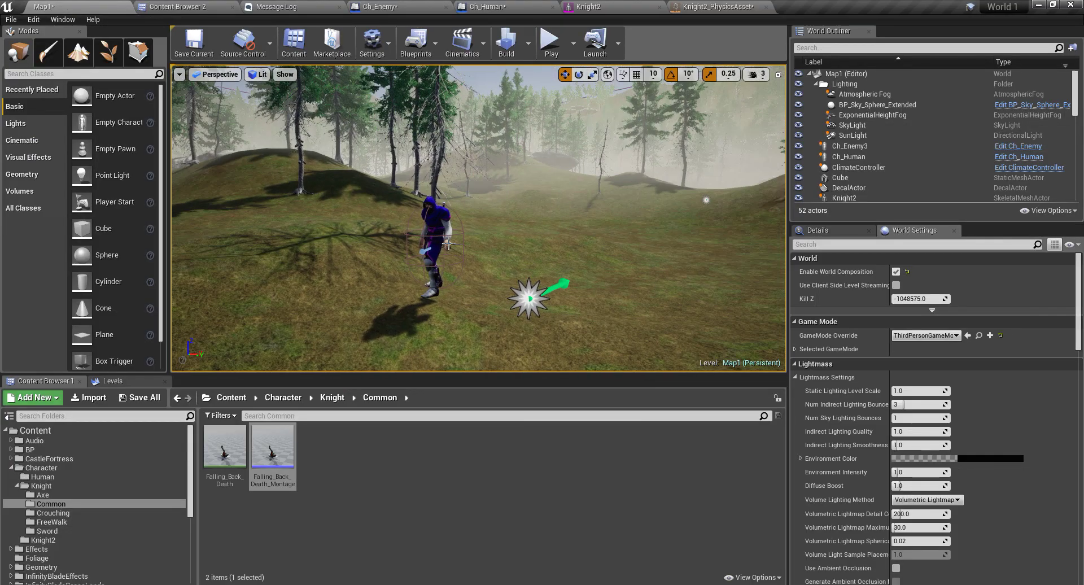
{"action": "key", "text": "F11"}
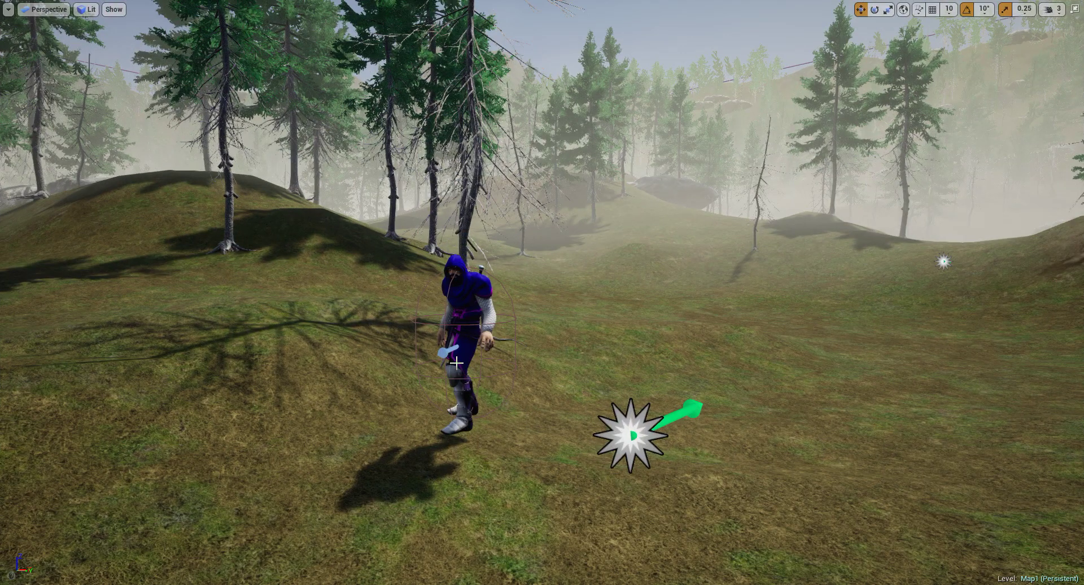
{"action": "key", "text": "alt+p"}
{"action": "left_click", "coordinate": [455, 329]}
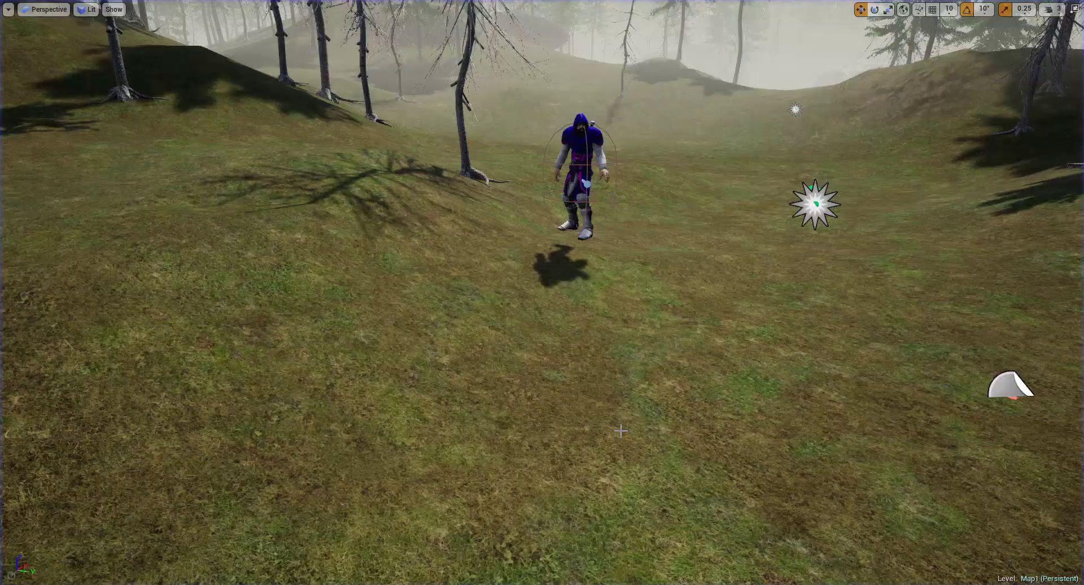
{"action": "right_click_drag", "start_coordinate": [621, 430], "coordinate": [622, 389]}
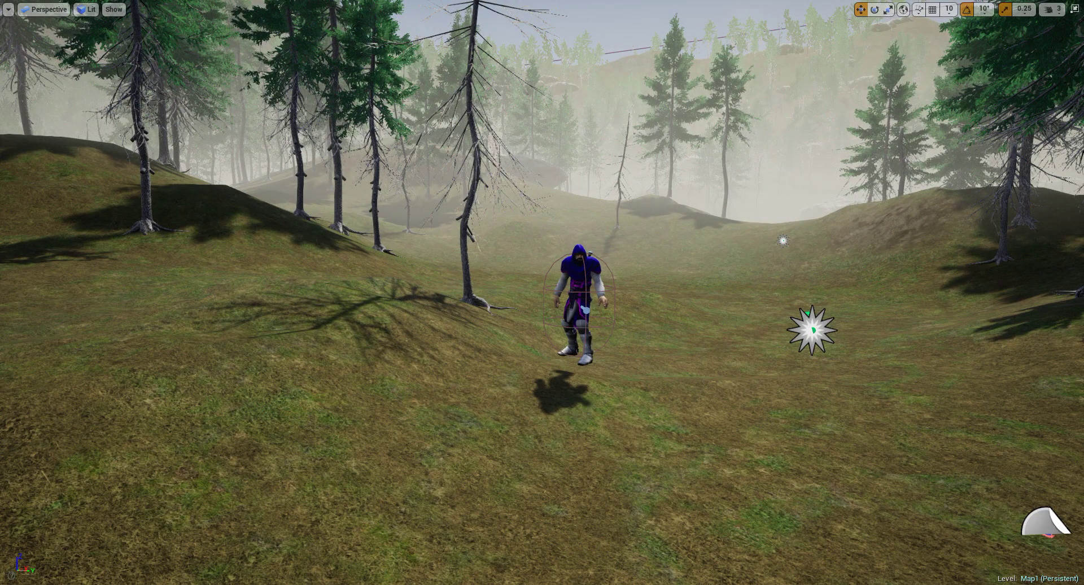
{"action": "right_click_drag", "start_coordinate": [495, 379], "coordinate": [492, 375]}
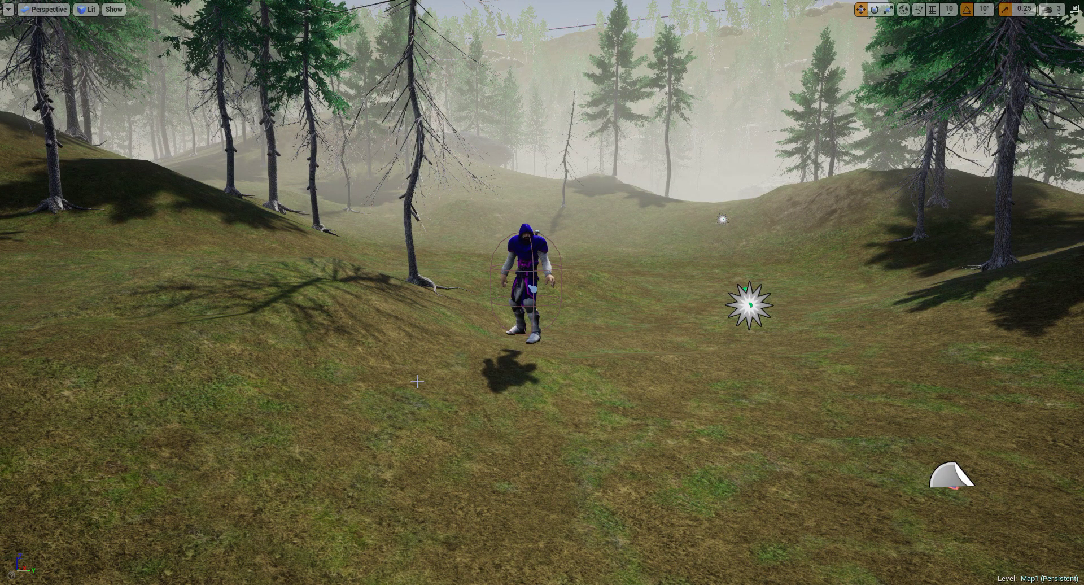
{"action": "right_click_drag", "start_coordinate": [417, 382], "coordinate": [418, 383]}
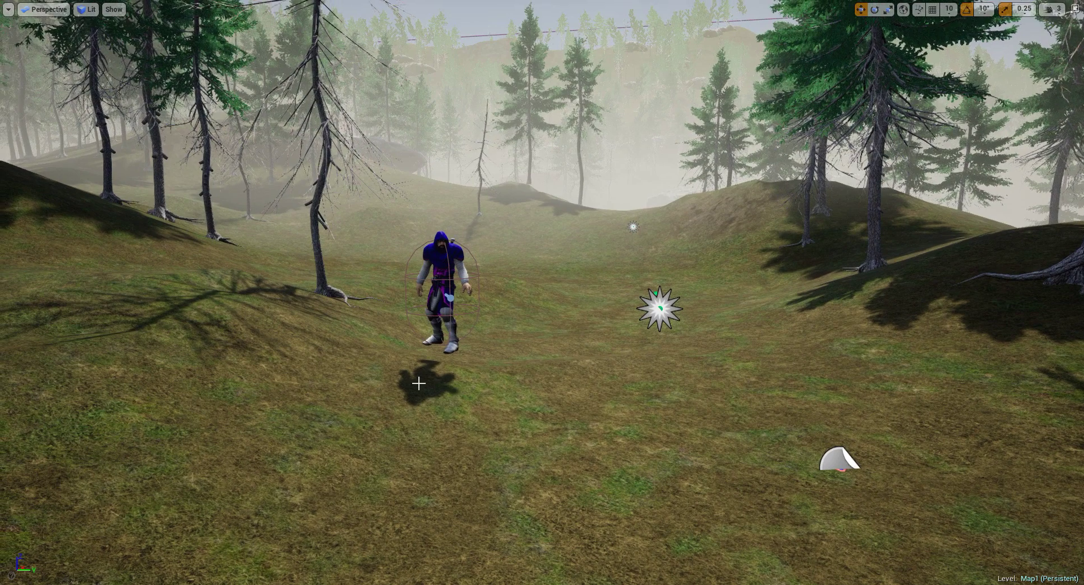
{"action": "key", "text": "F11"}
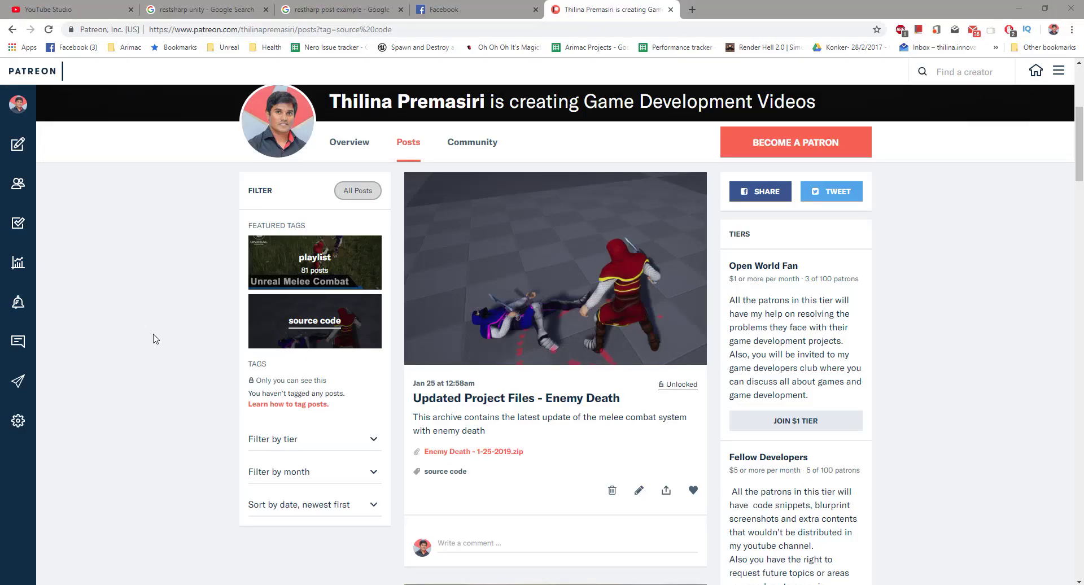
- Switch to the browser and look through the creator's Patreon source code posts and membership tiers
{"action": "scroll", "coordinate": [124, 375], "scroll_direction": "down", "scroll_amount": 1}
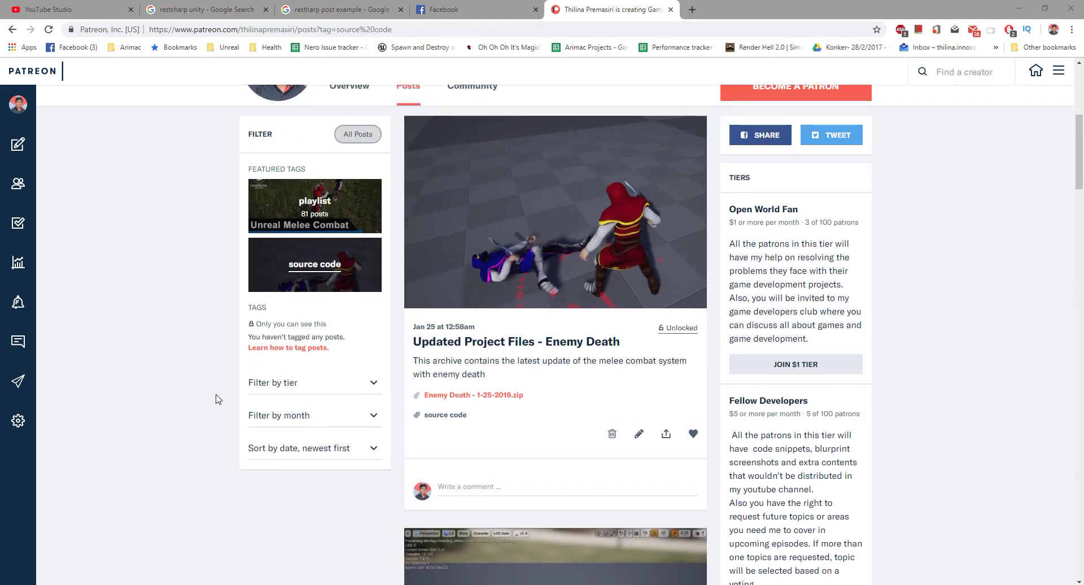
{"action": "scroll", "coordinate": [216, 399], "scroll_direction": "down", "scroll_amount": 4}
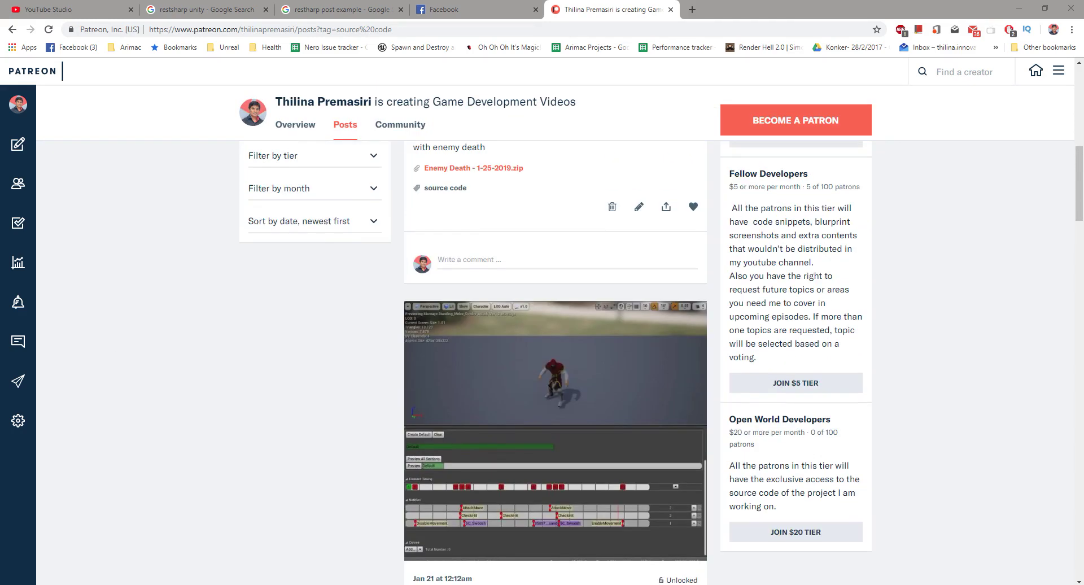
{"action": "scroll", "coordinate": [151, 371], "scroll_direction": "up", "scroll_amount": 6}
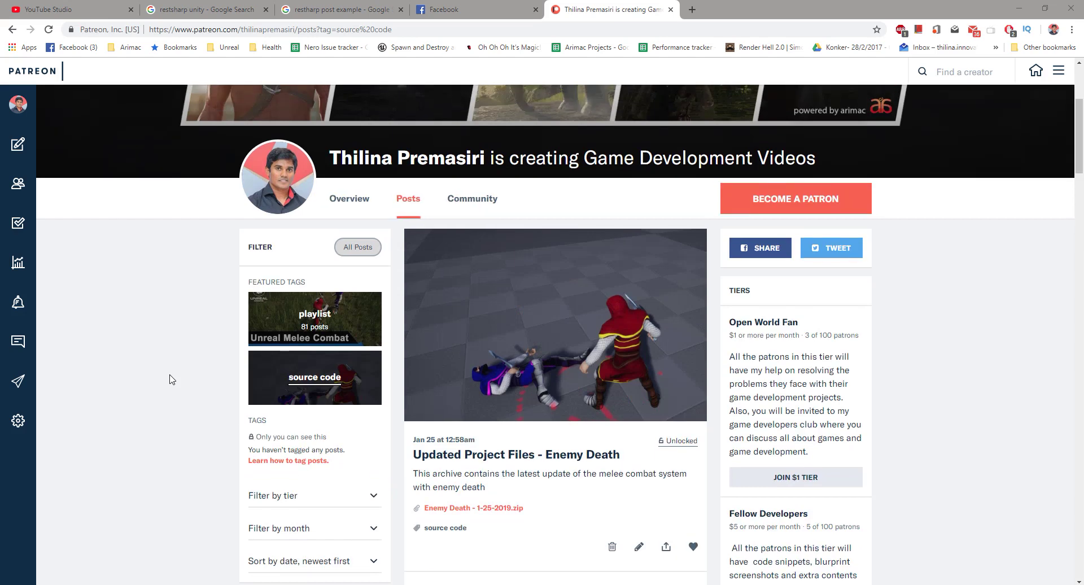